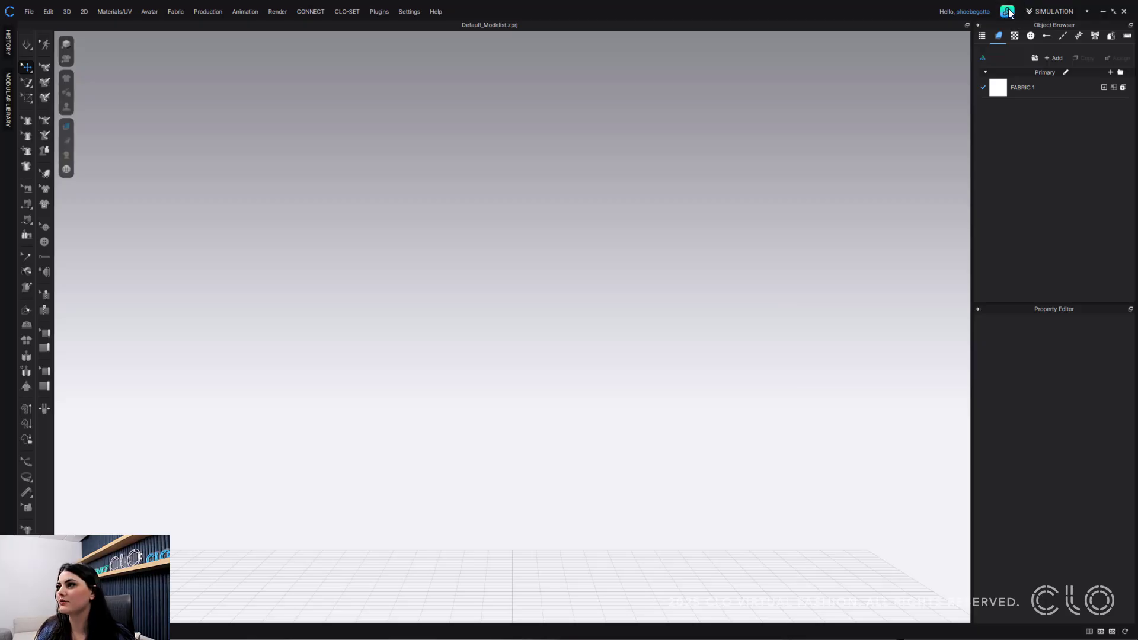
Open the new CLO-SET asset library to show its five sample garment assets
left_click(1008, 12)
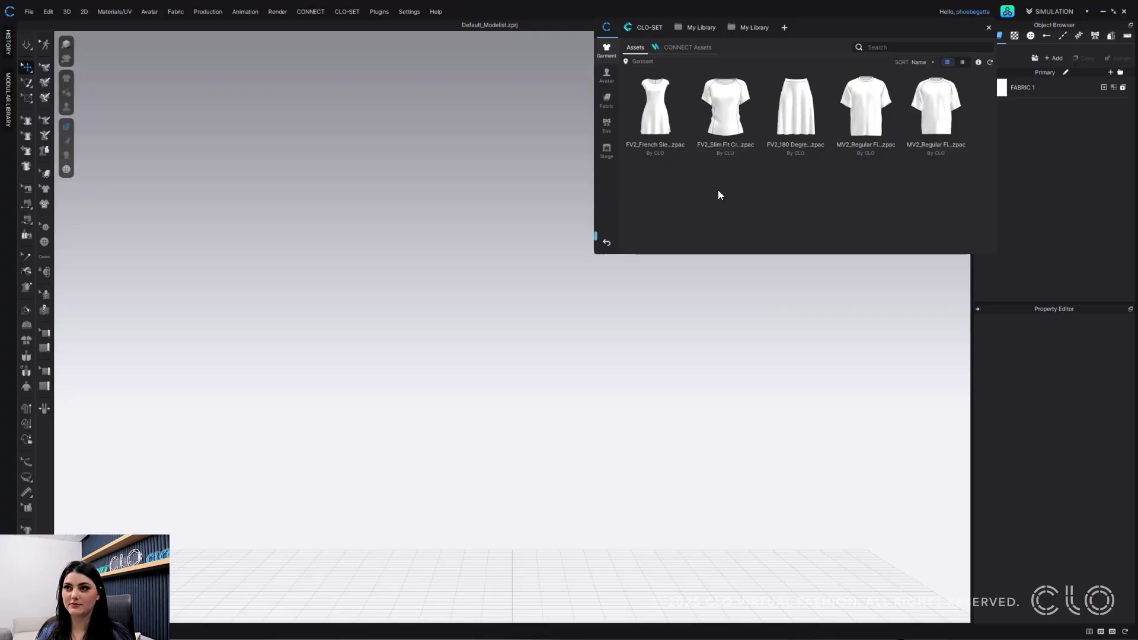
Revert to the previous docked Library, confirming with Proceed
left_click(607, 244)
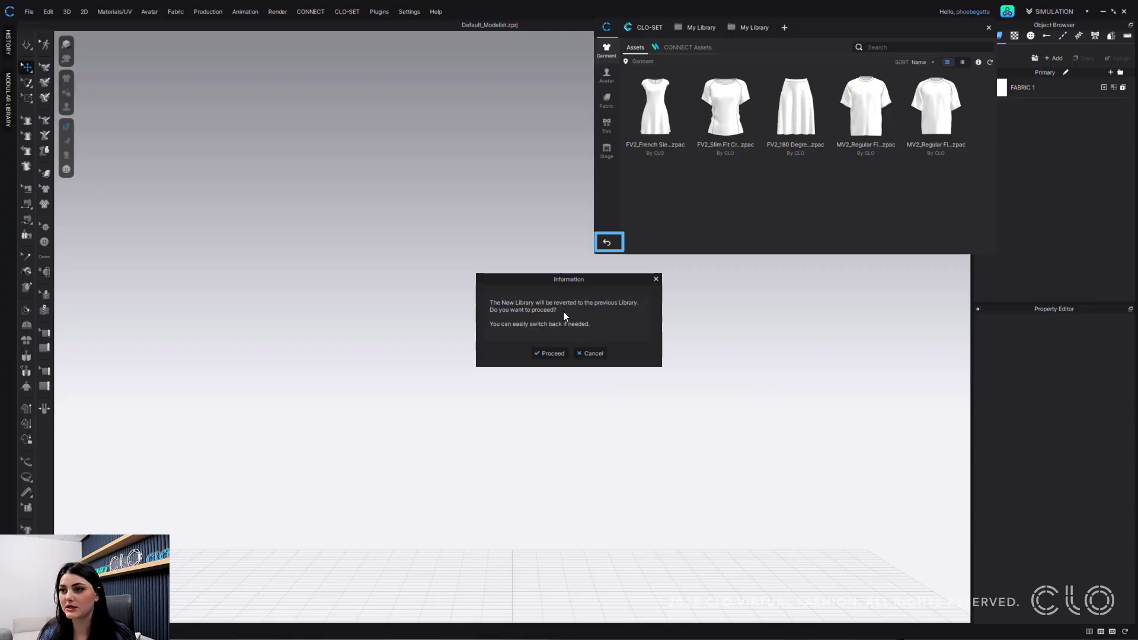
left_click(551, 356)
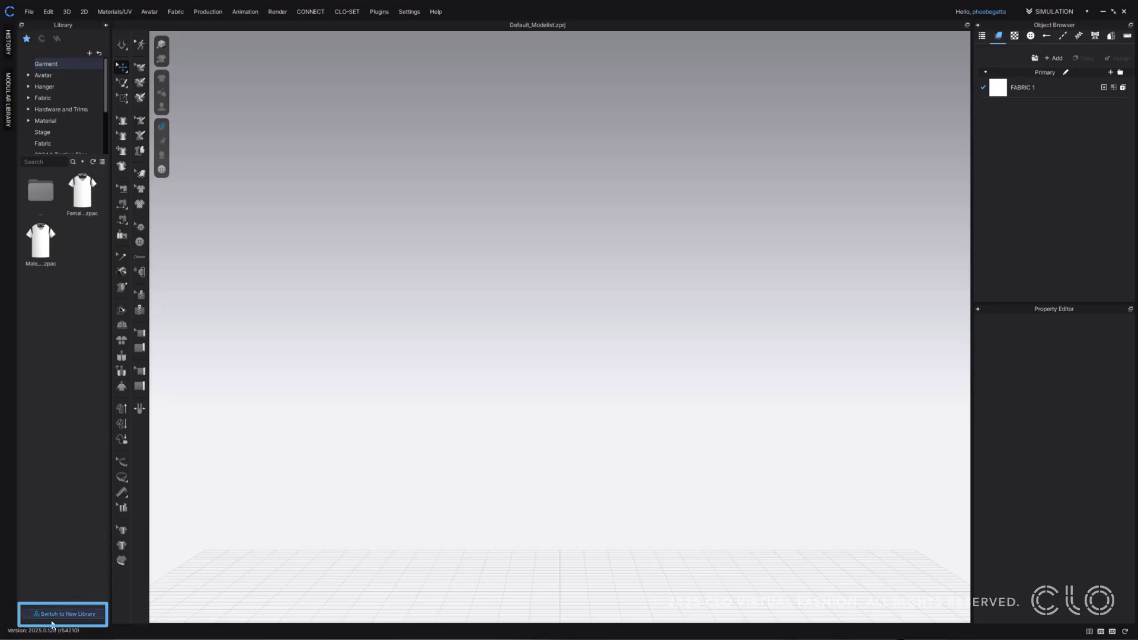
Switch from the old Library back to the new CLO-SET library with Try Now
left_click(98, 616)
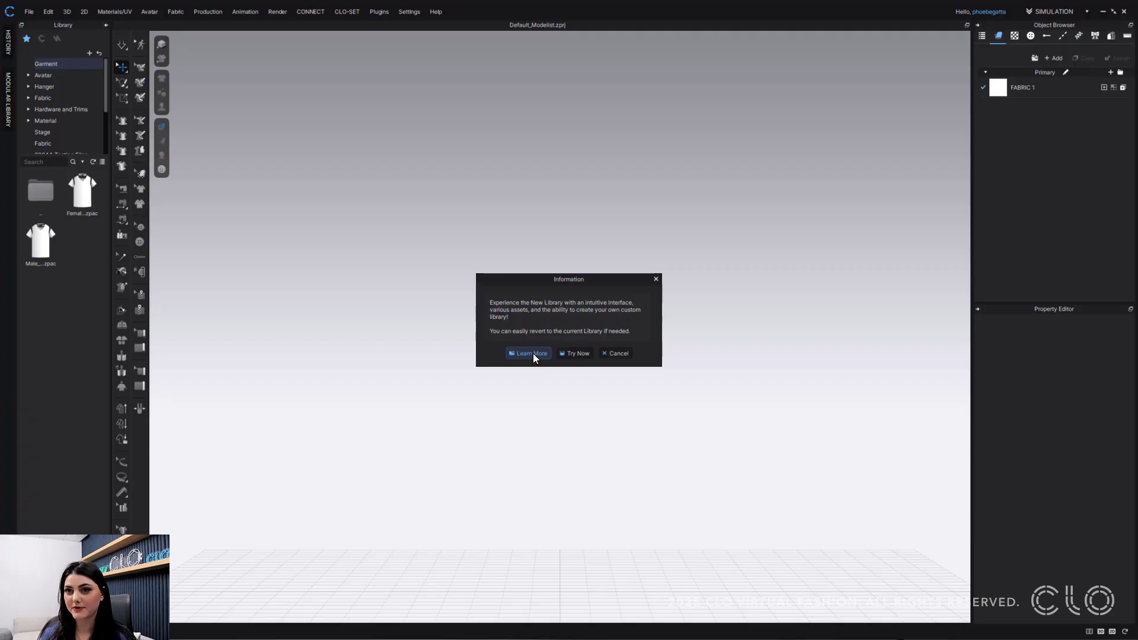
left_click(574, 353)
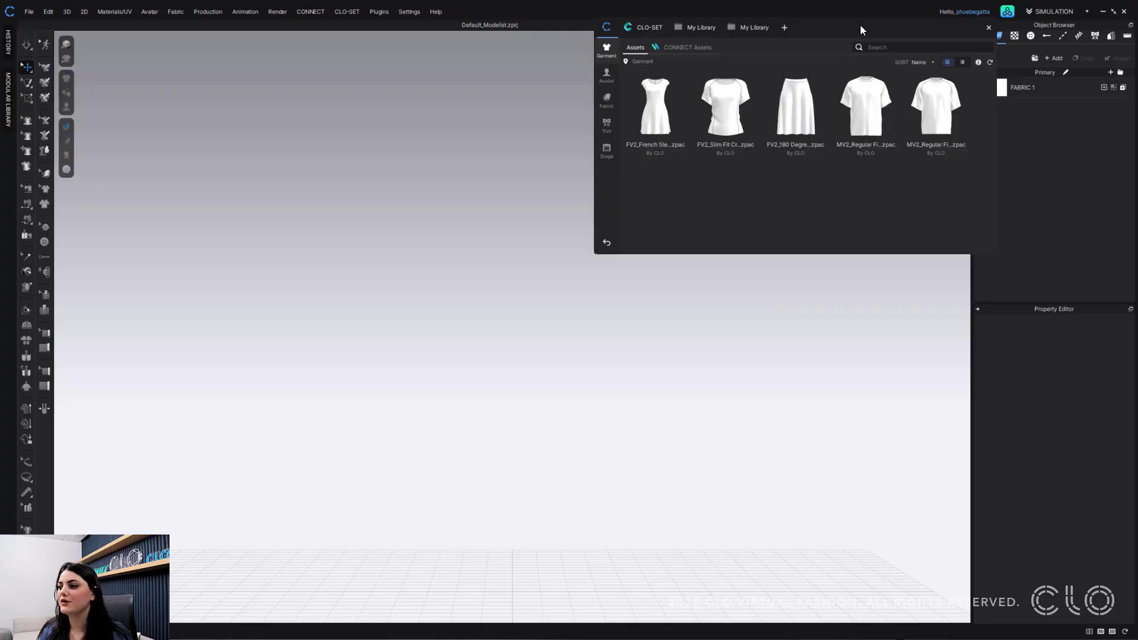
Undock the library into a floating window and move it to the right
left_click_drag(859, 30, 390, 321)
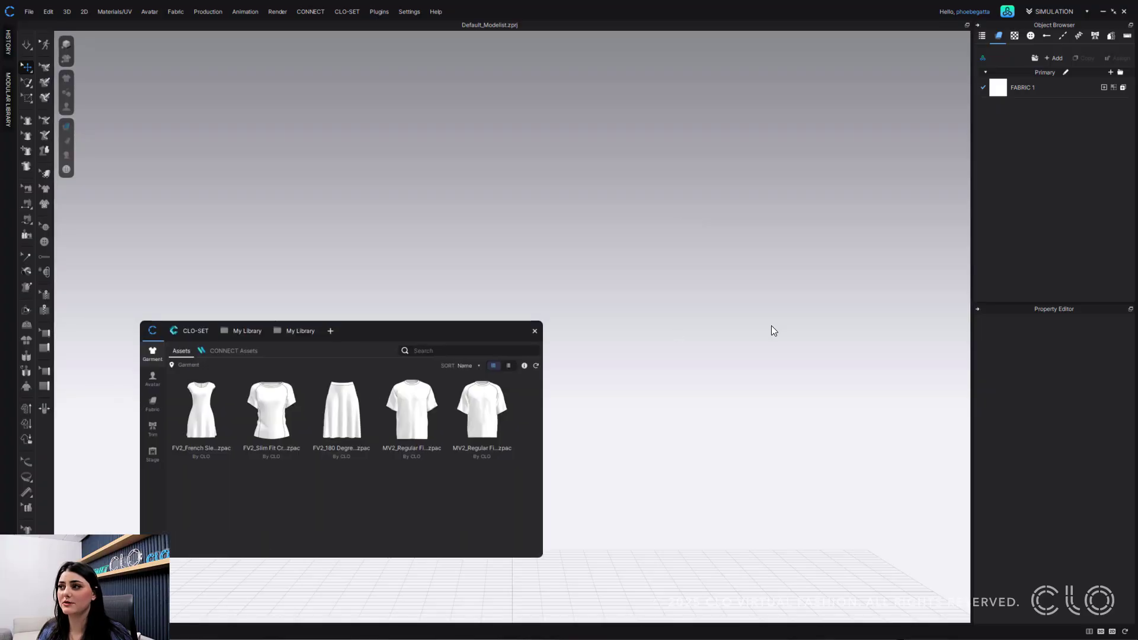
left_click_drag(769, 330, 975, 308)
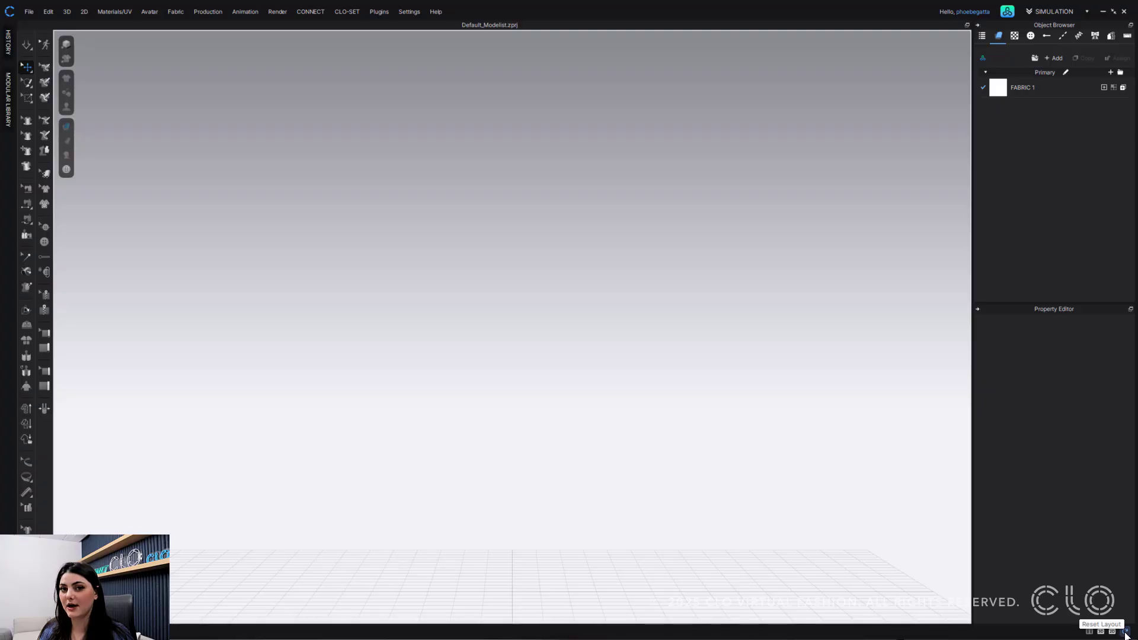
Reset the workspace layout and switch to the 3D-only view
left_click(1125, 633)
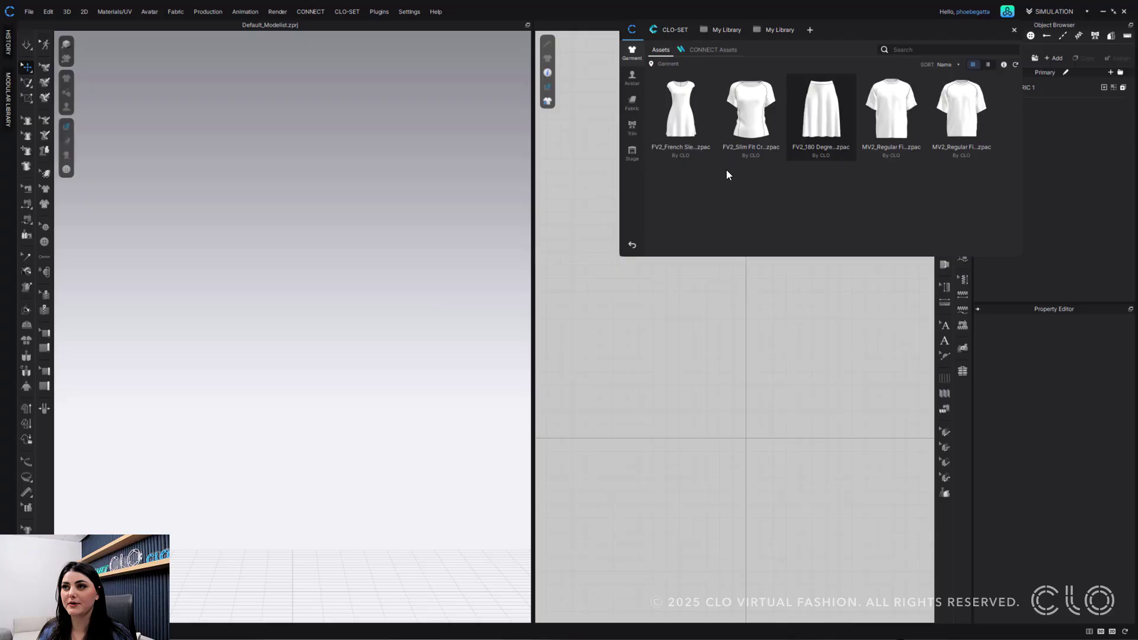
left_click(1126, 633)
left_click(1100, 632)
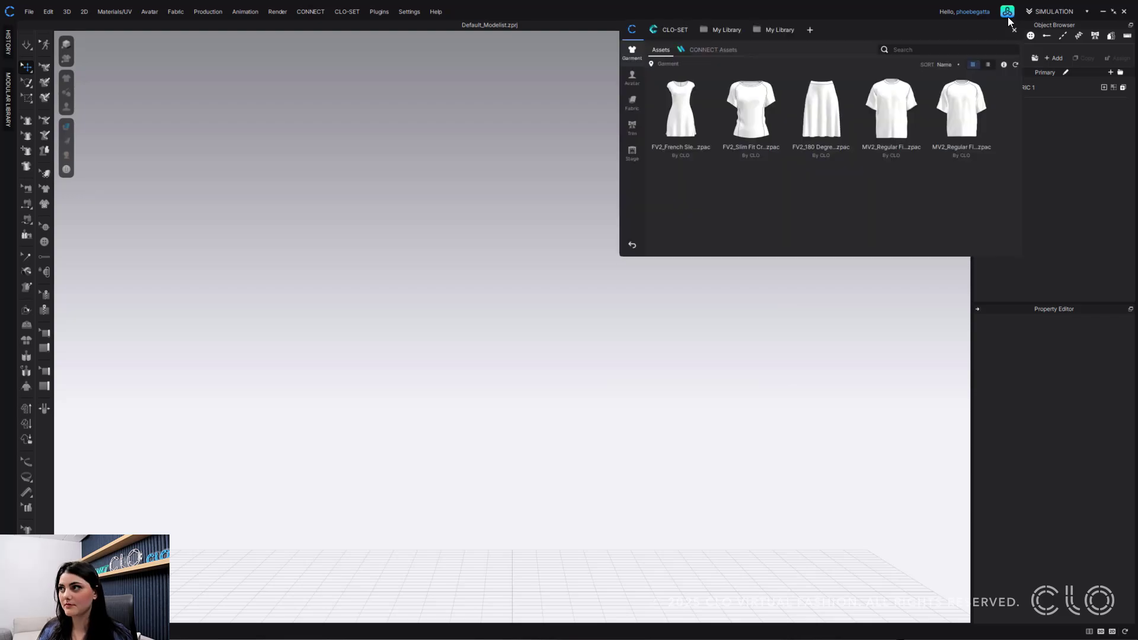
Close the asset library and reopen it at the top right
left_click(1014, 30)
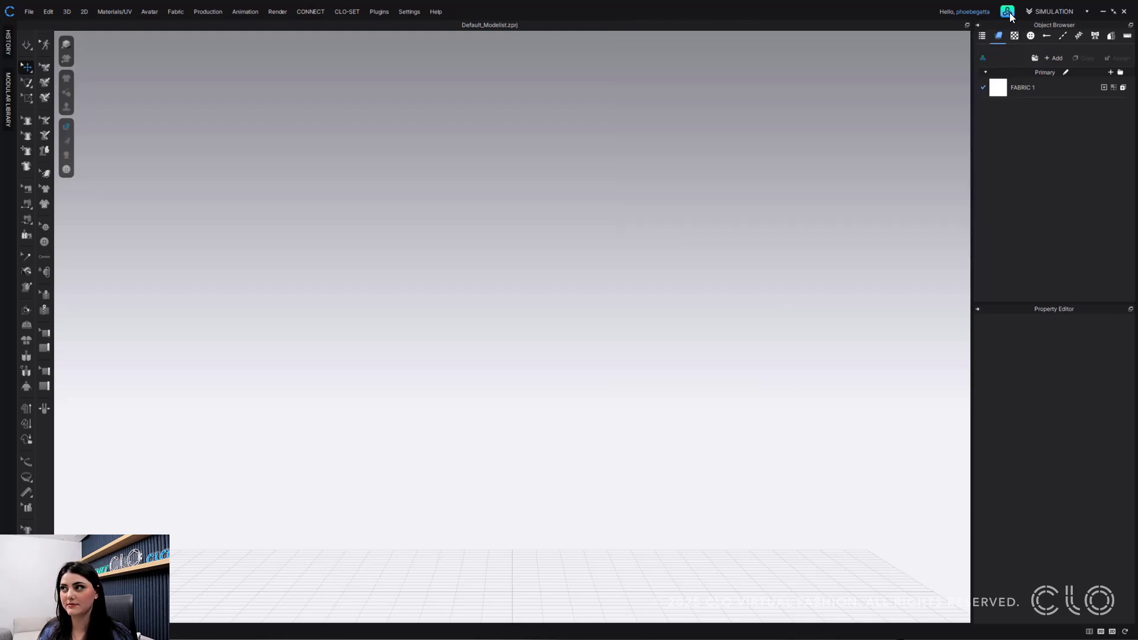
left_click(1007, 13)
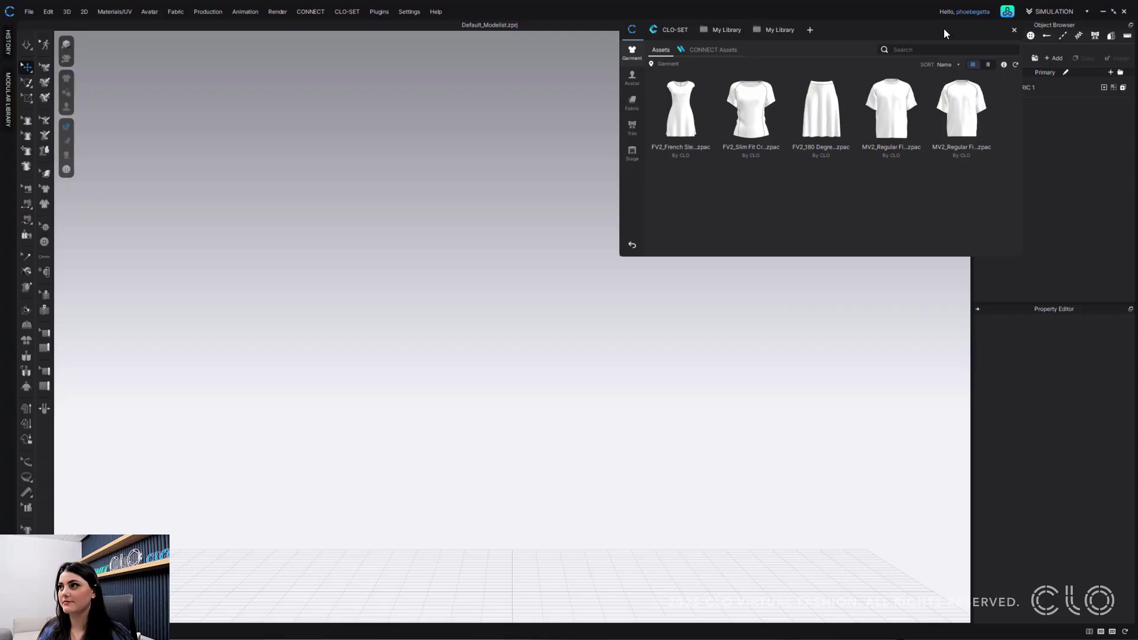
left_click_drag(944, 29, 947, 33)
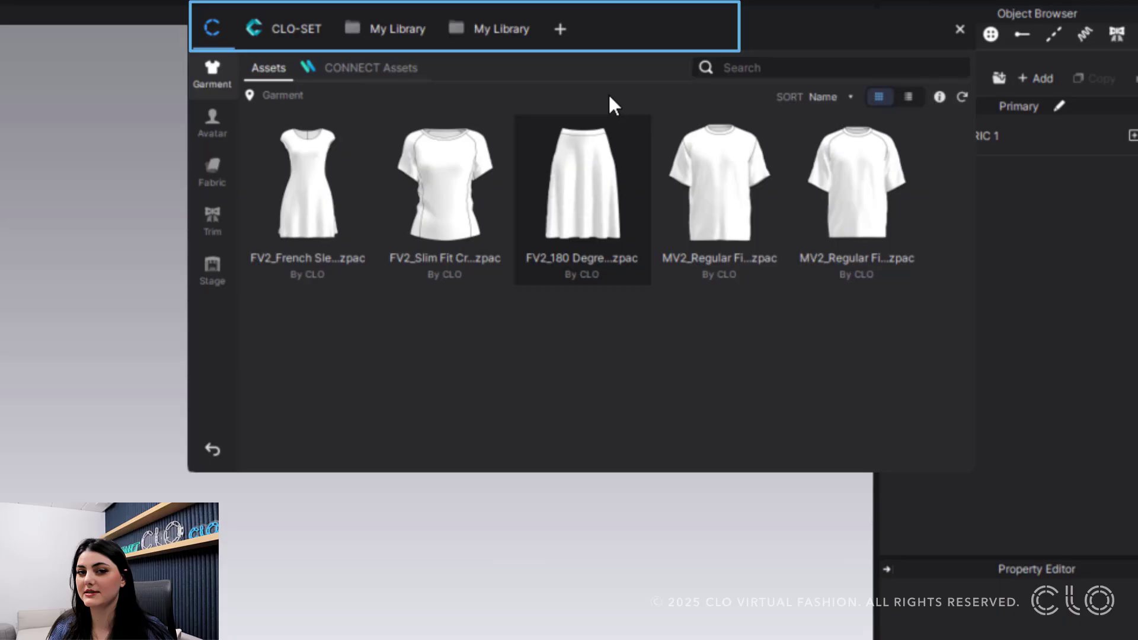
Browse the CLO-SET and My Library tabs, then create a new empty library
left_click(286, 28)
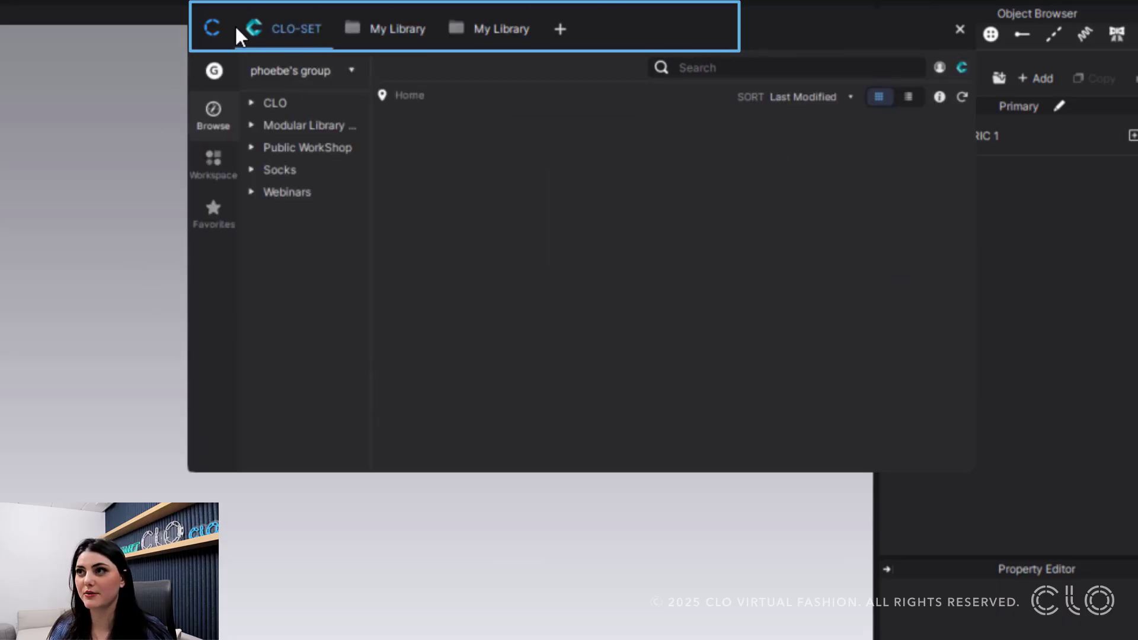
left_click(405, 37)
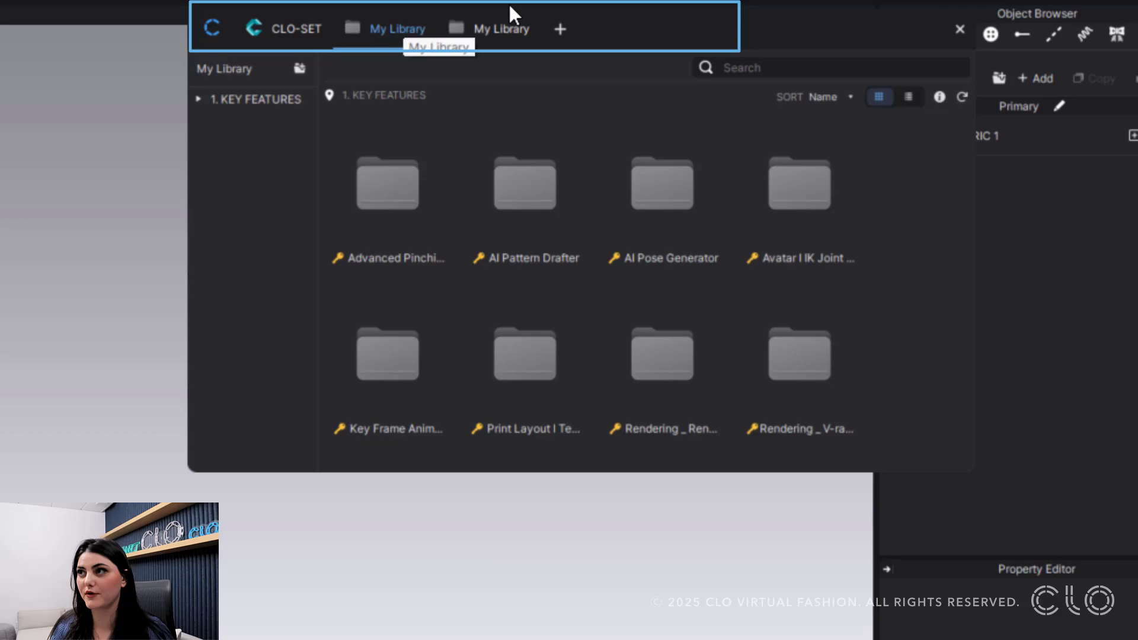
left_click(563, 30)
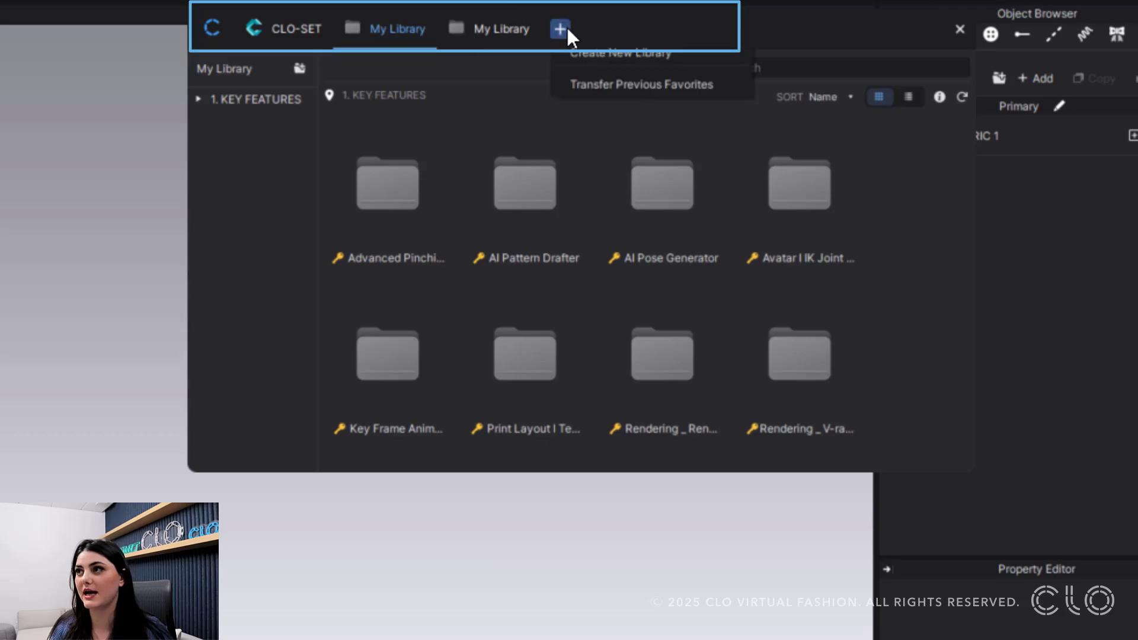
left_click(620, 54)
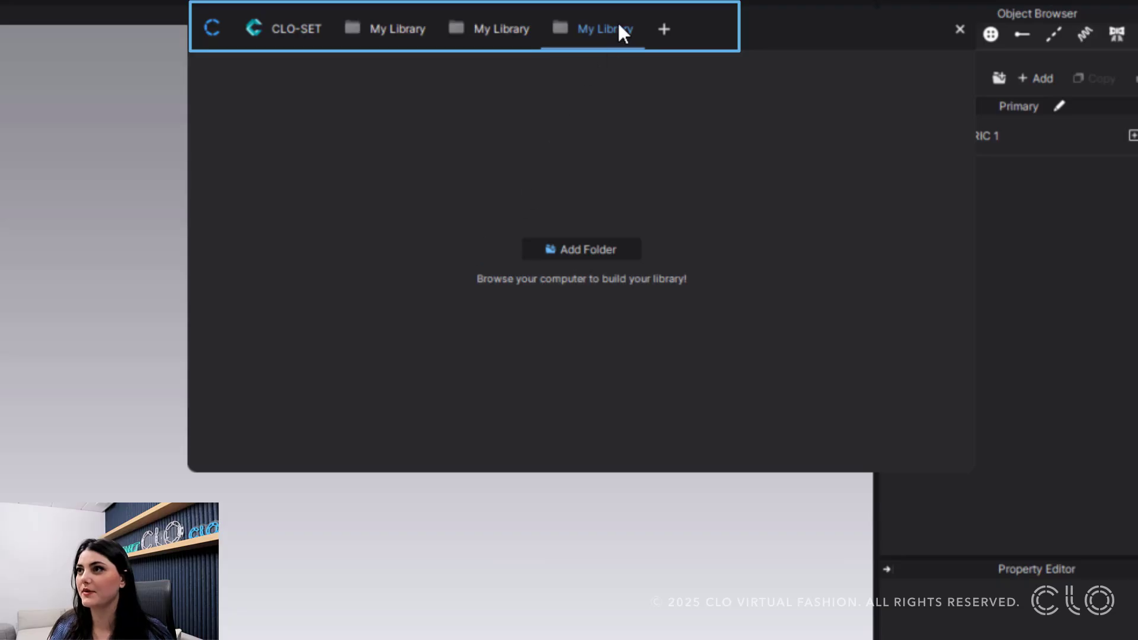
Check the KEY FEATURES, Highlights and empty libraries, then return to CLO's garment assets
left_click(409, 30)
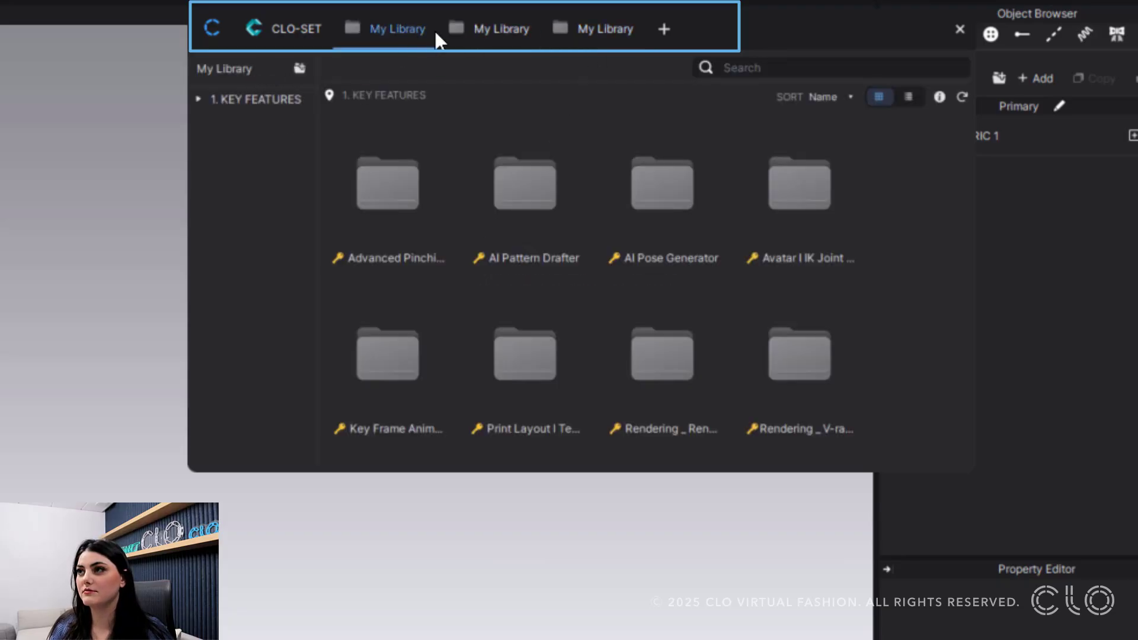
left_click(573, 27)
left_click(496, 27)
left_click(381, 28)
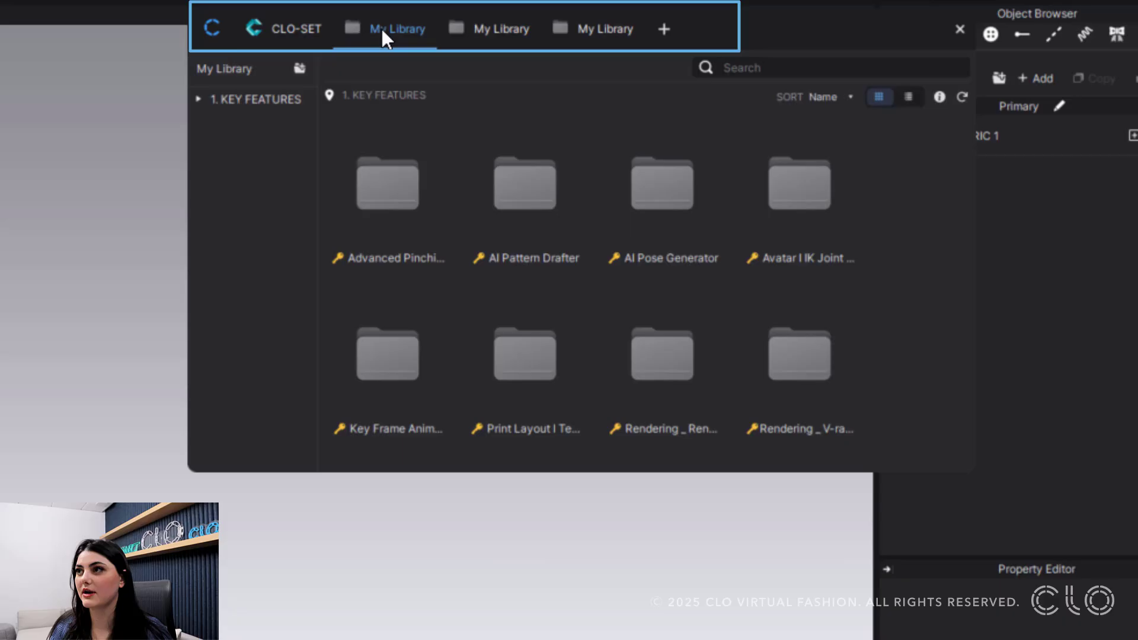
left_click(463, 27)
left_click(211, 28)
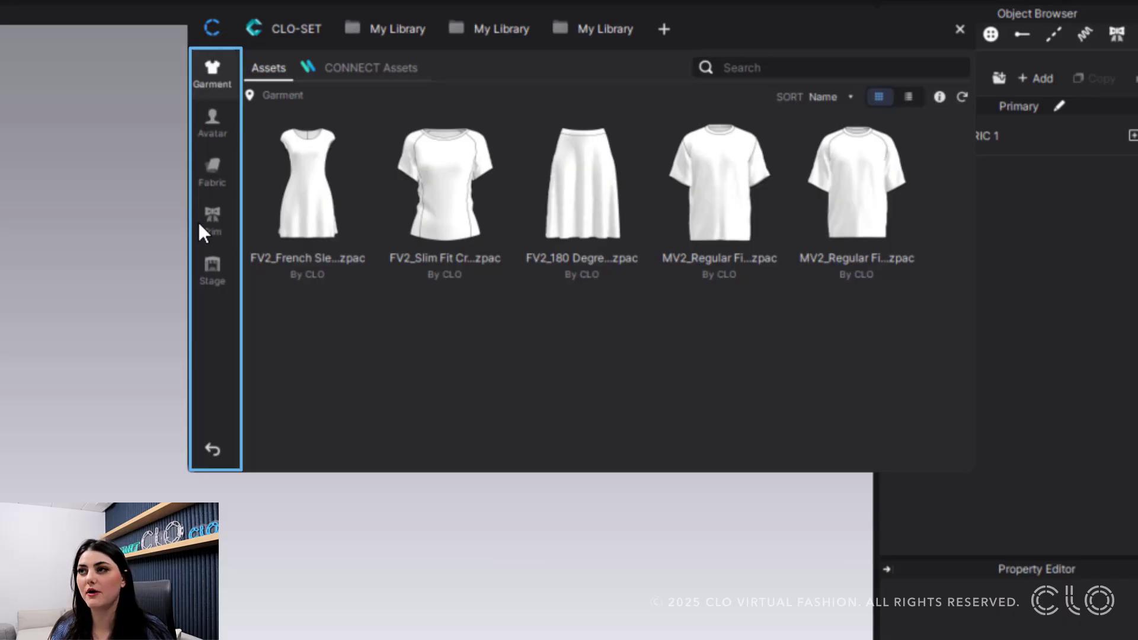
left_click(251, 30)
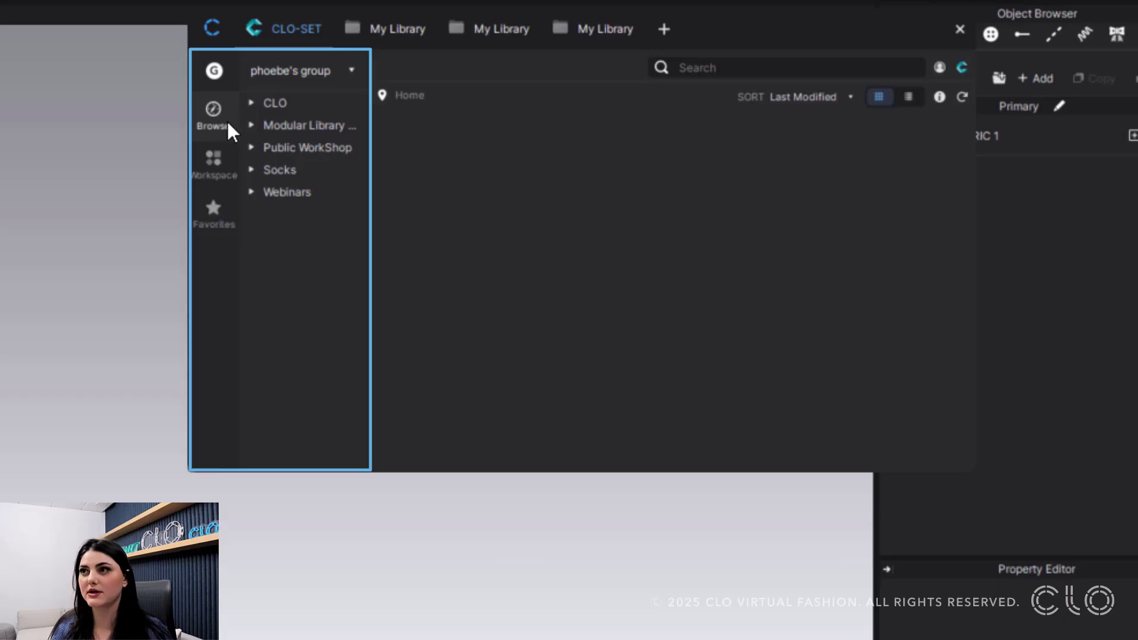
left_click(227, 164)
left_click(224, 214)
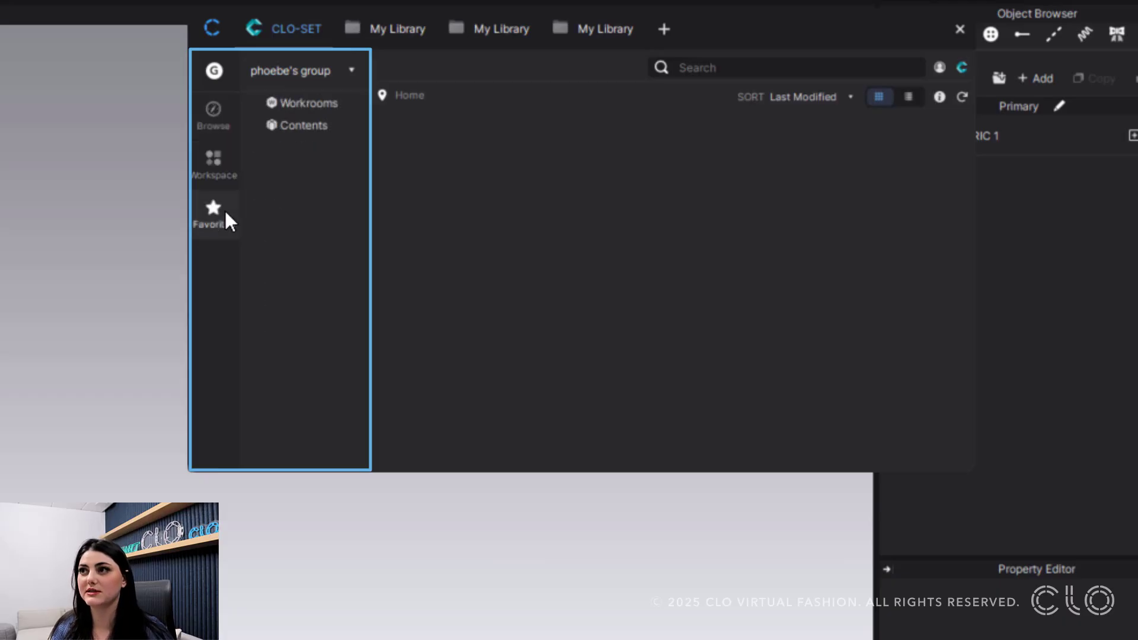
left_click(219, 116)
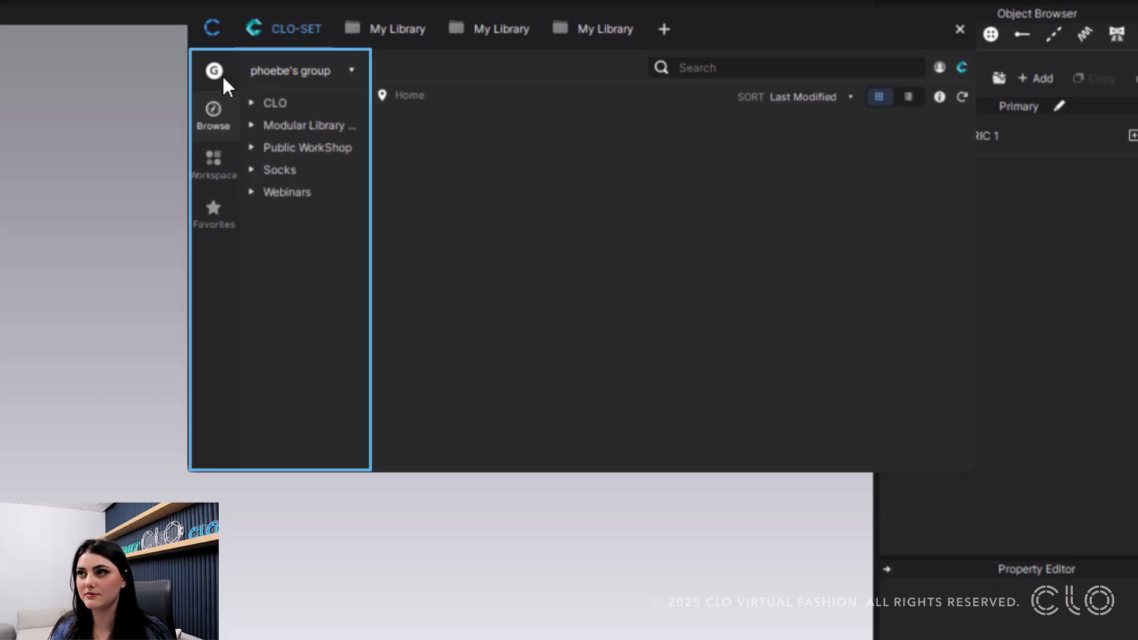
left_click(394, 30)
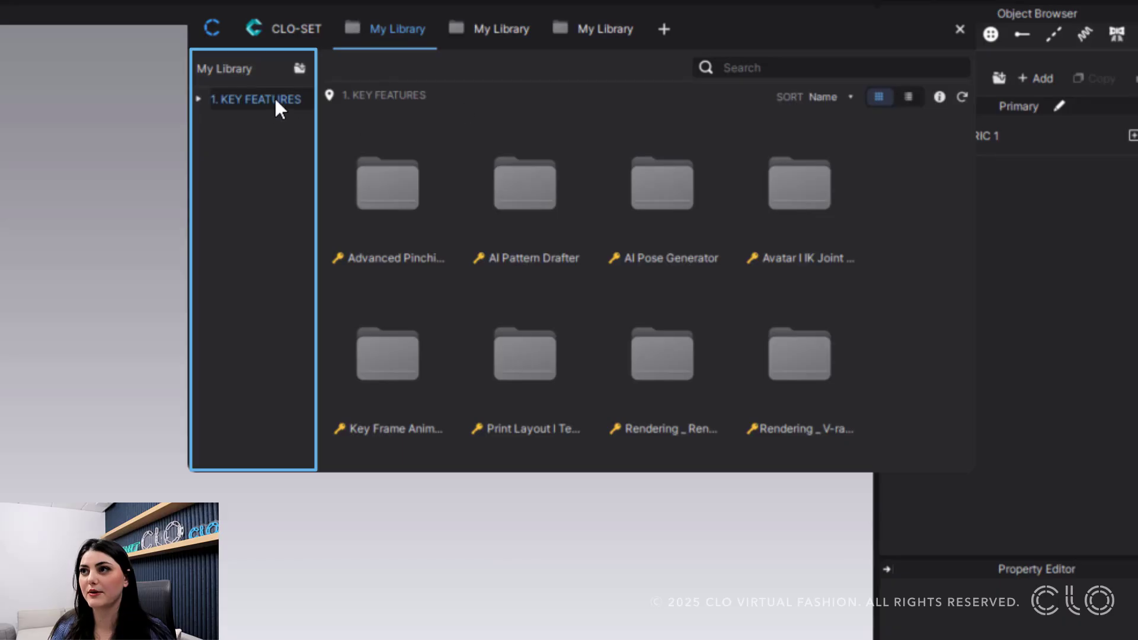
left_click(197, 99)
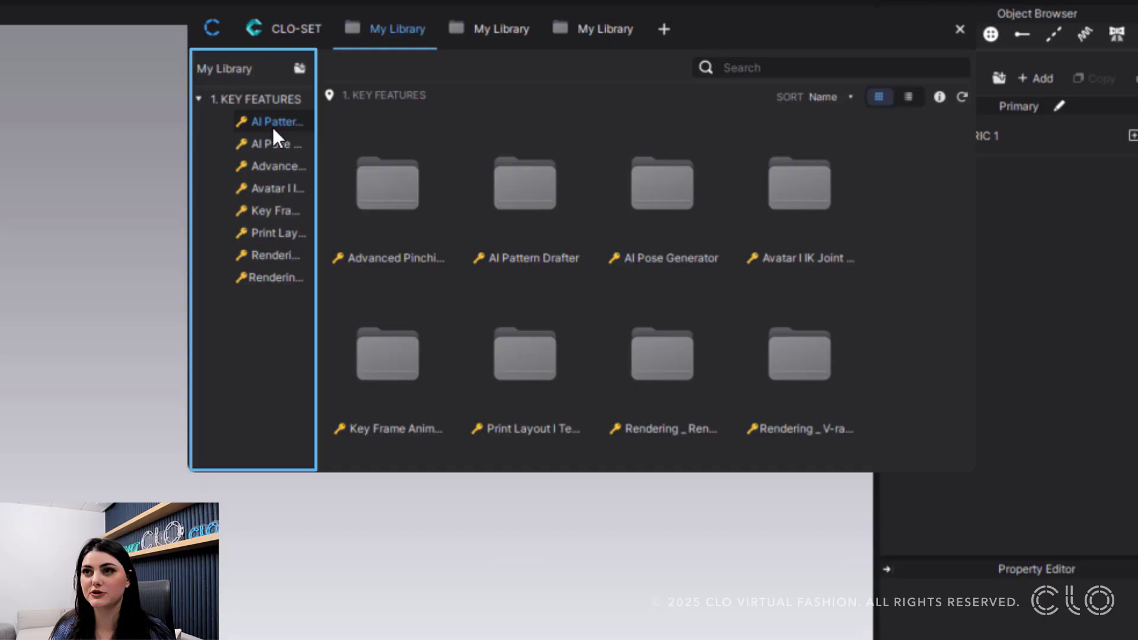
left_click(500, 32)
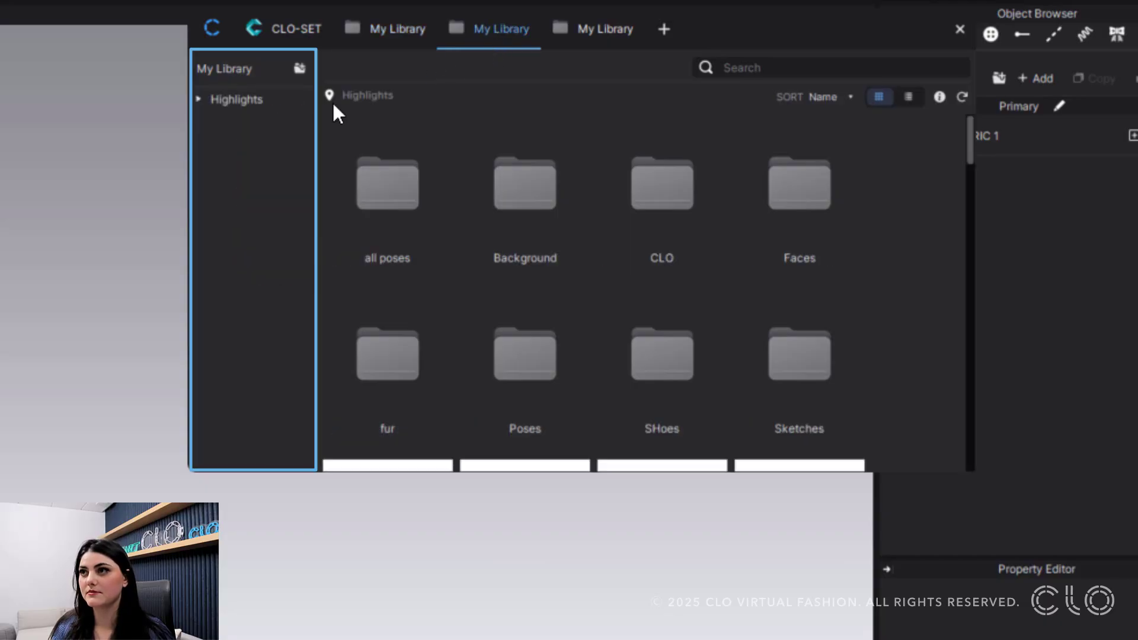
left_click(203, 98)
left_click(275, 97)
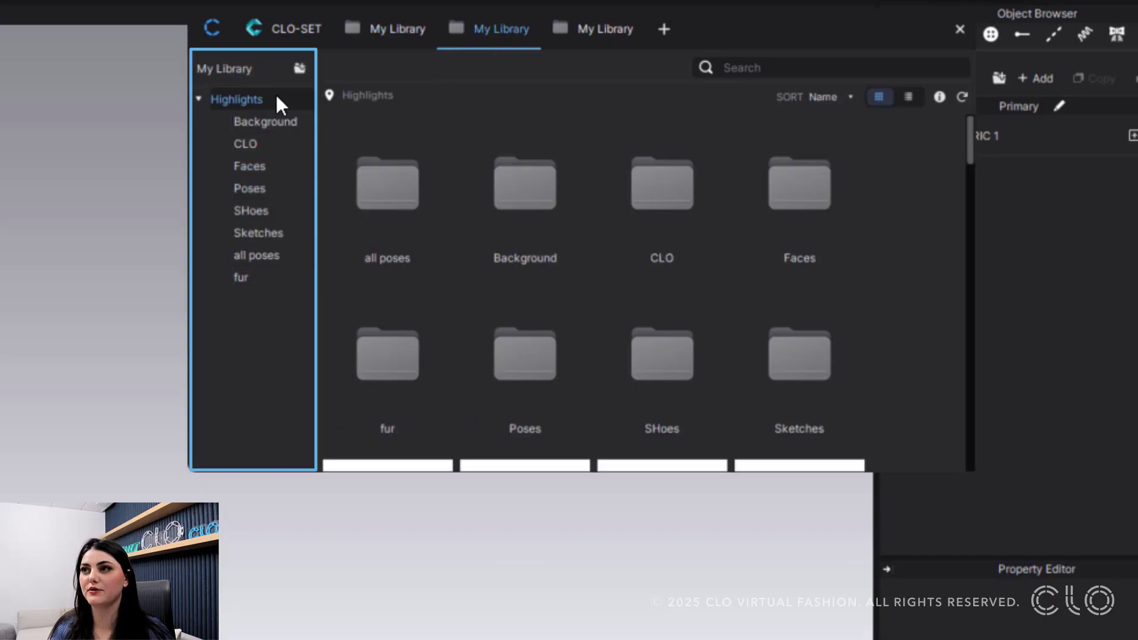
left_click(200, 98)
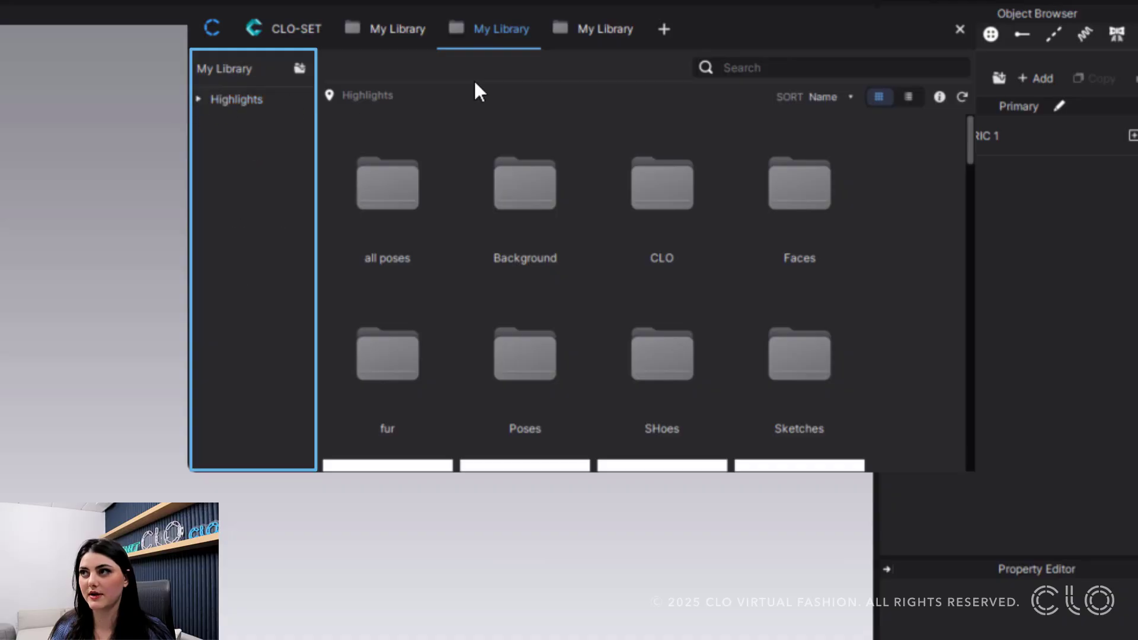
left_click(211, 30)
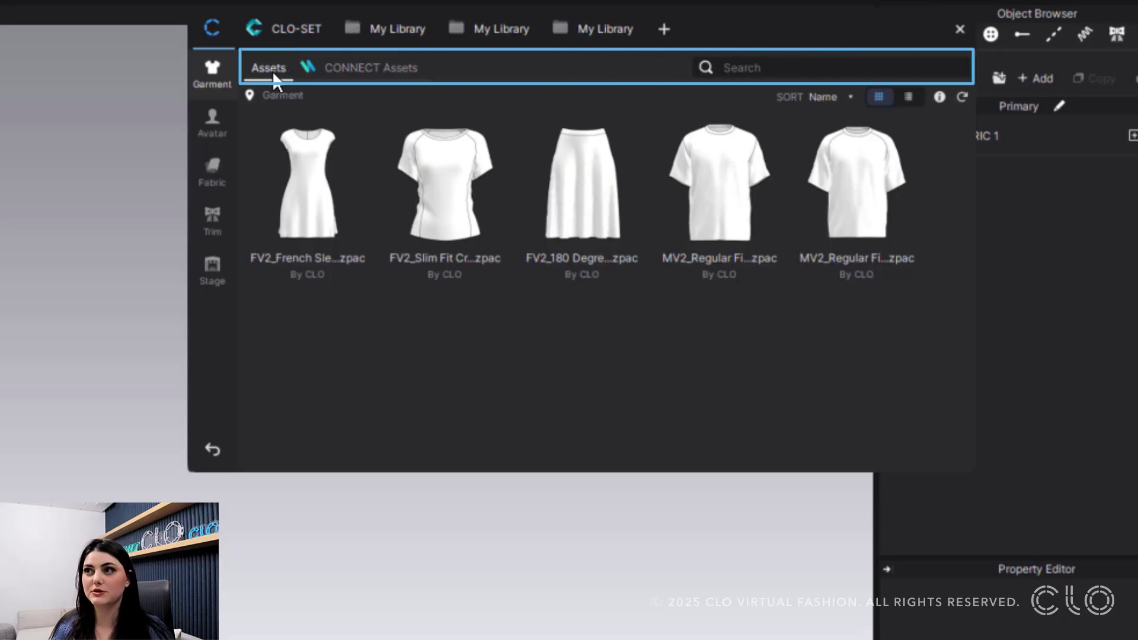
Browse the Assets view, the CLO-SET group and the three personal libraries, then return to garments
left_click(325, 71)
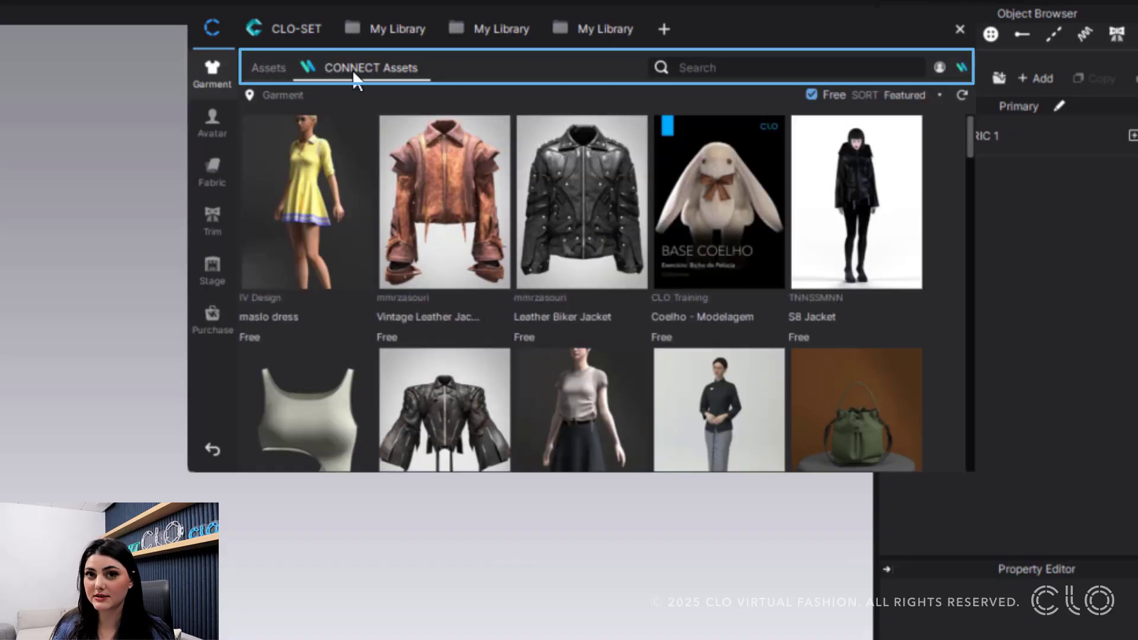
left_click(289, 69)
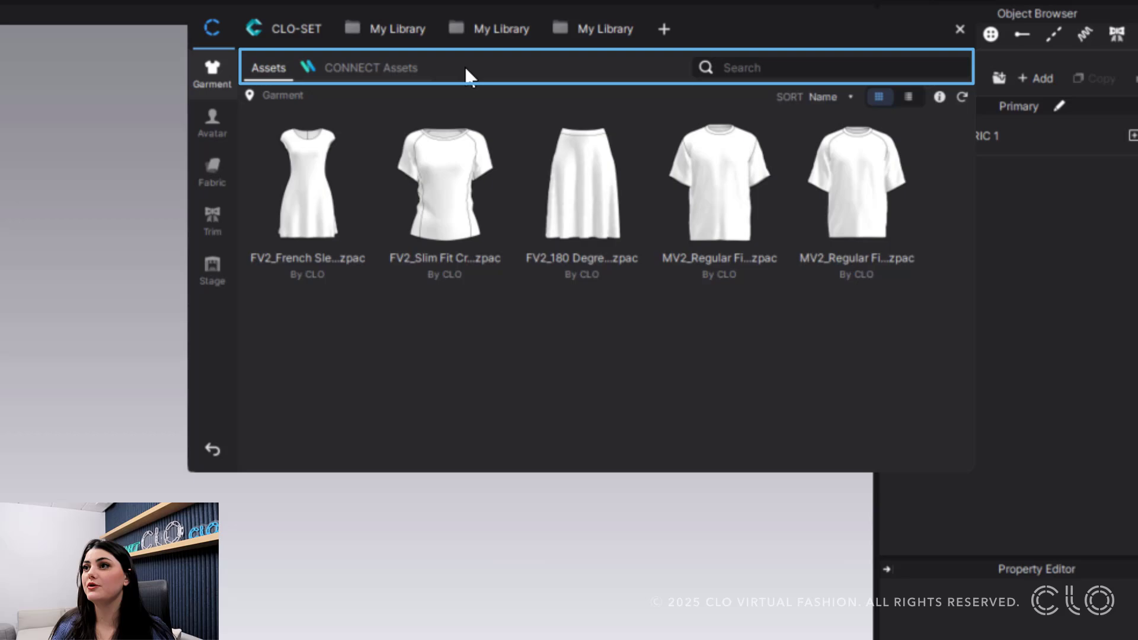
left_click(314, 39)
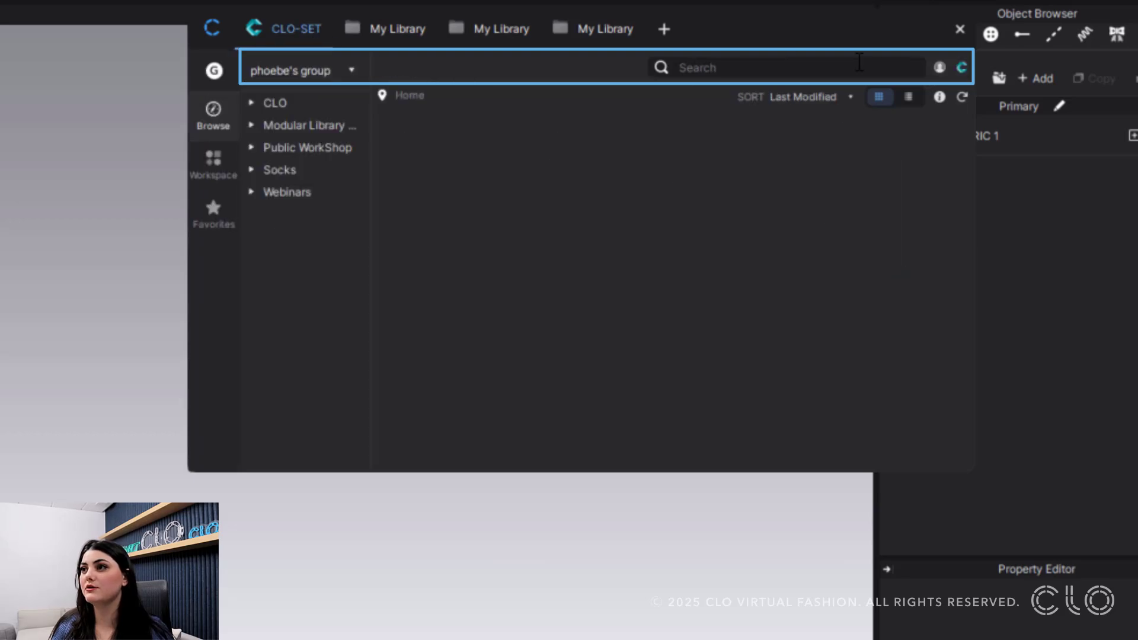
left_click(421, 36)
left_click(528, 35)
left_click(578, 34)
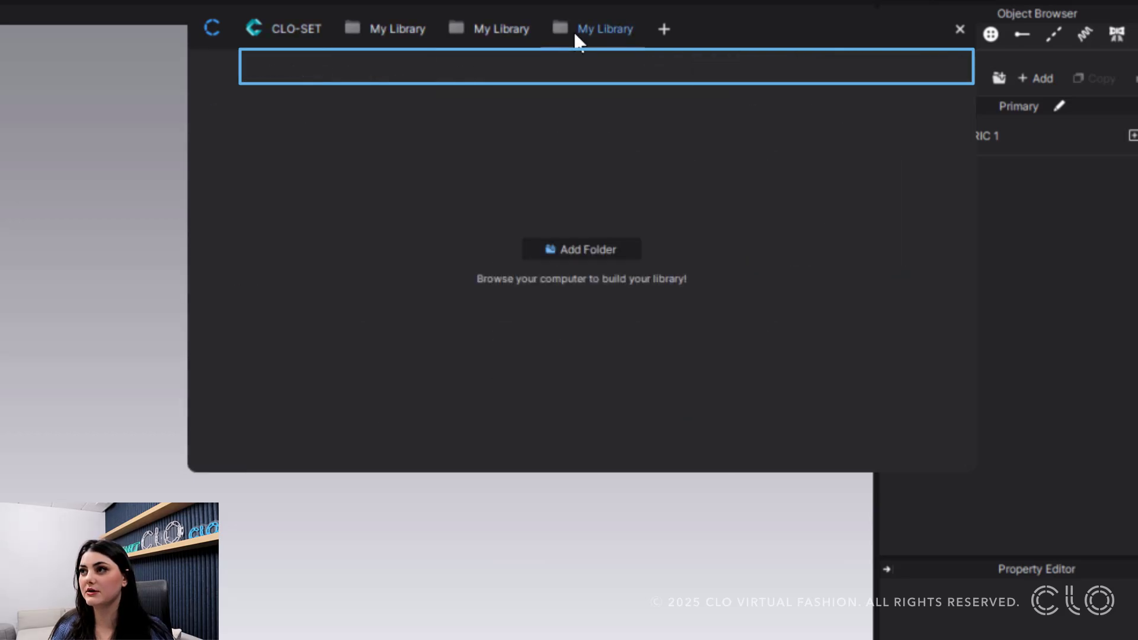
left_click(501, 32)
left_click(368, 36)
left_click(300, 31)
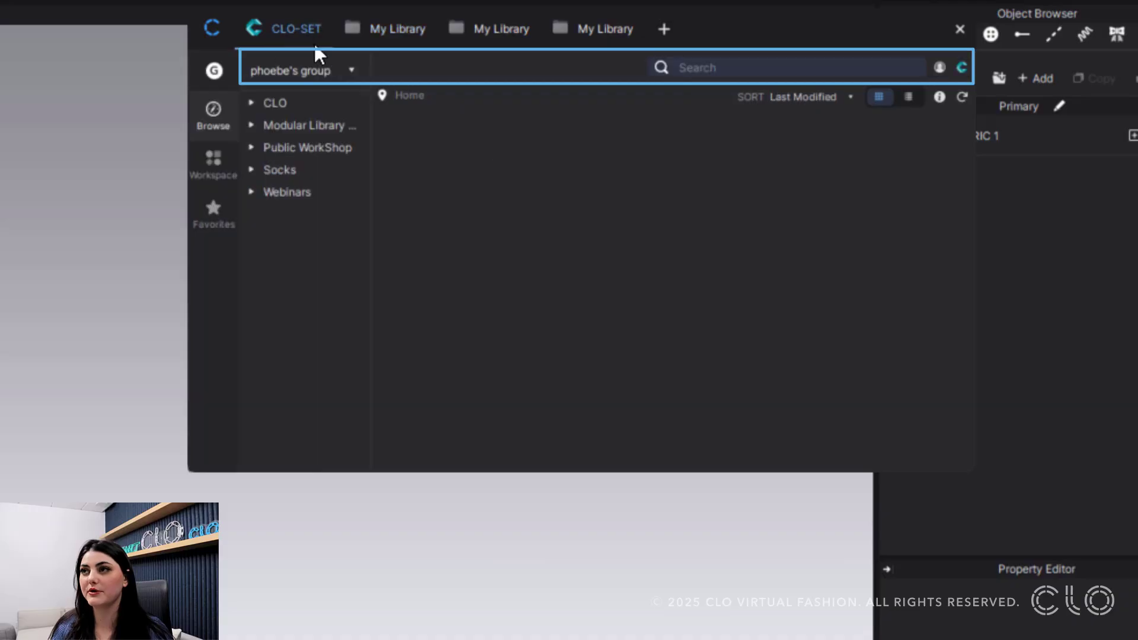
left_click(209, 31)
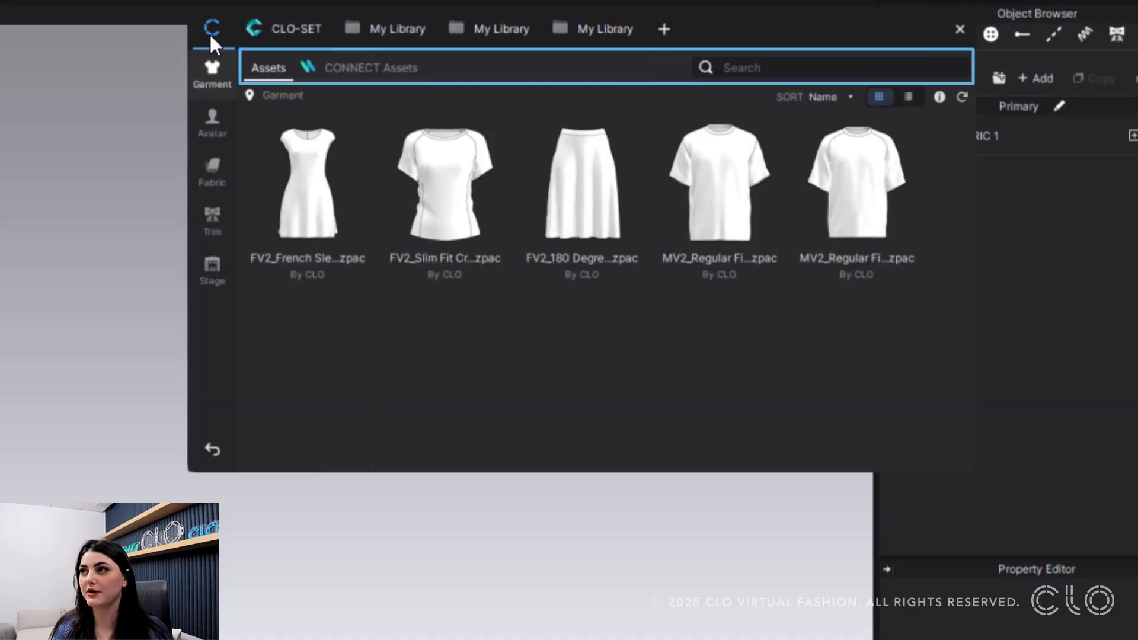
Search the garment assets for 'Skirt', then clear the search
left_click(756, 67)
type("Skirt")
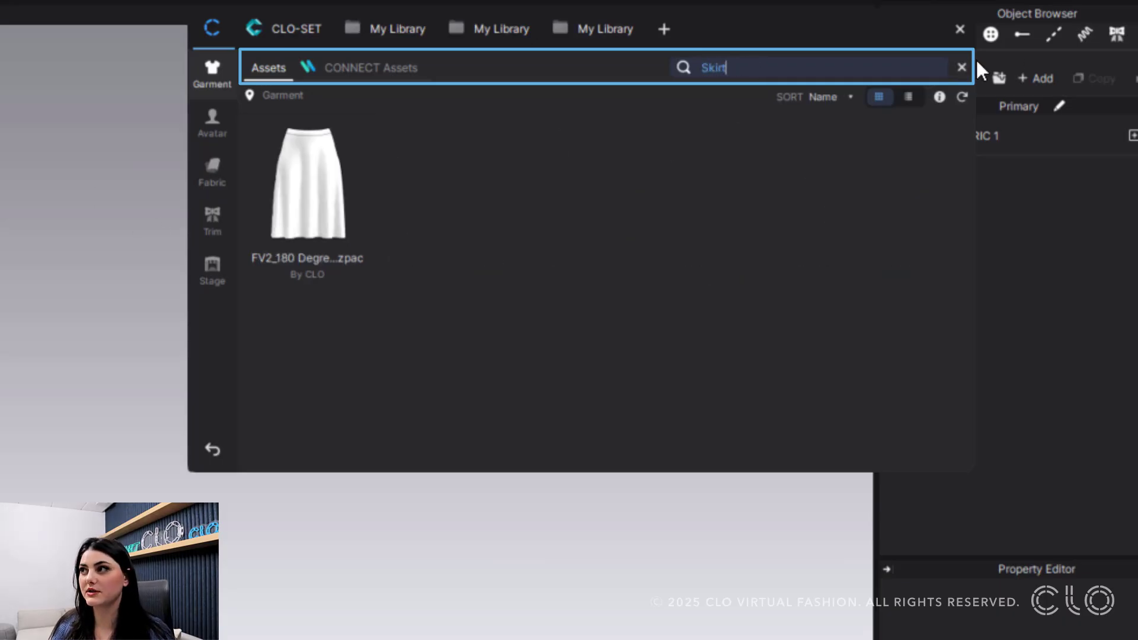
left_click(961, 67)
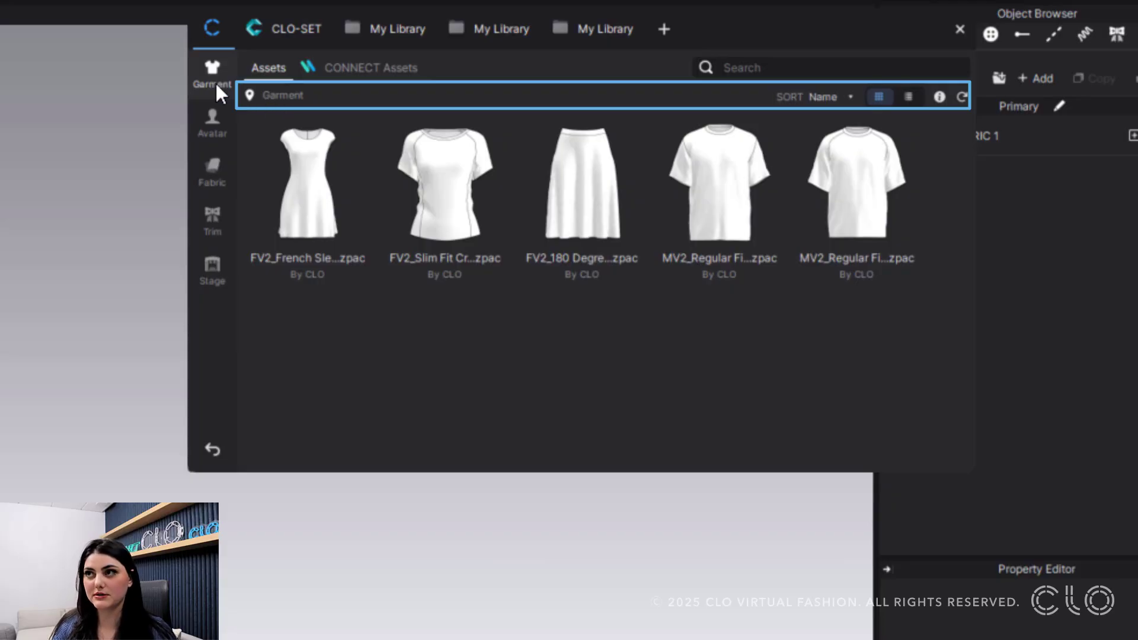
left_click(221, 126)
left_click(326, 108)
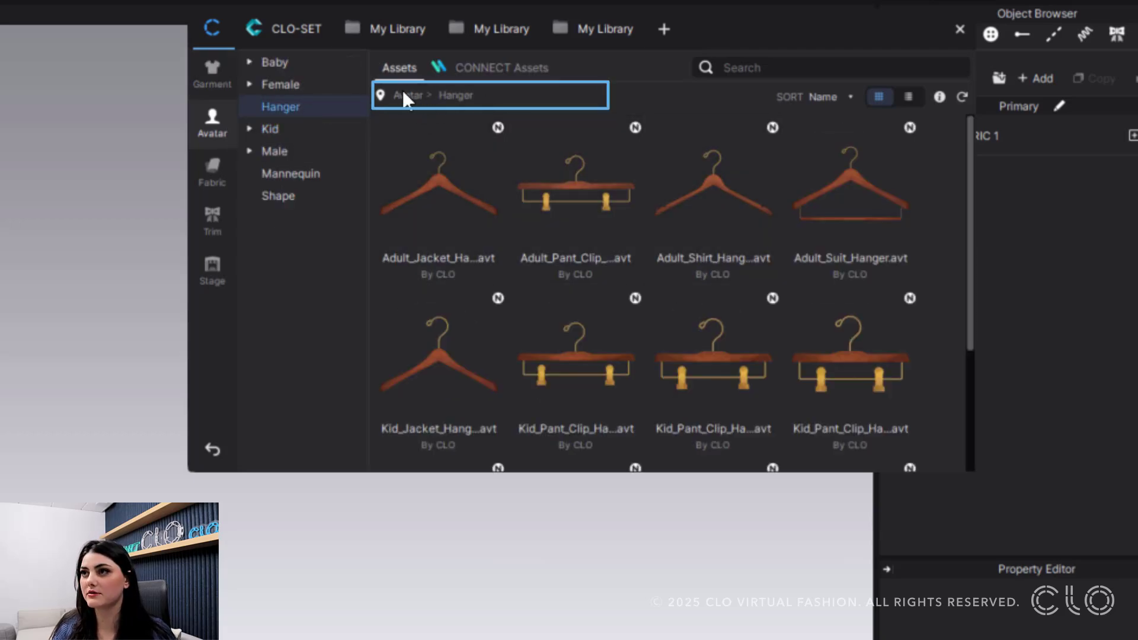
left_click(230, 71)
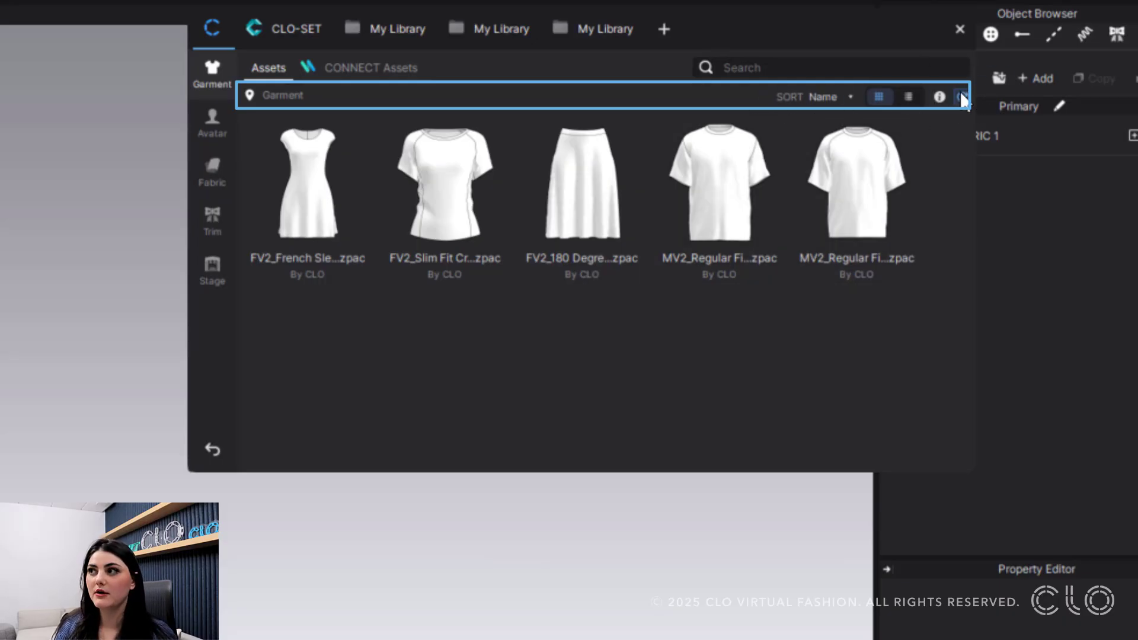
Sort the garments by Size, show them as a list and open the info panel
left_click(849, 97)
left_click(902, 176)
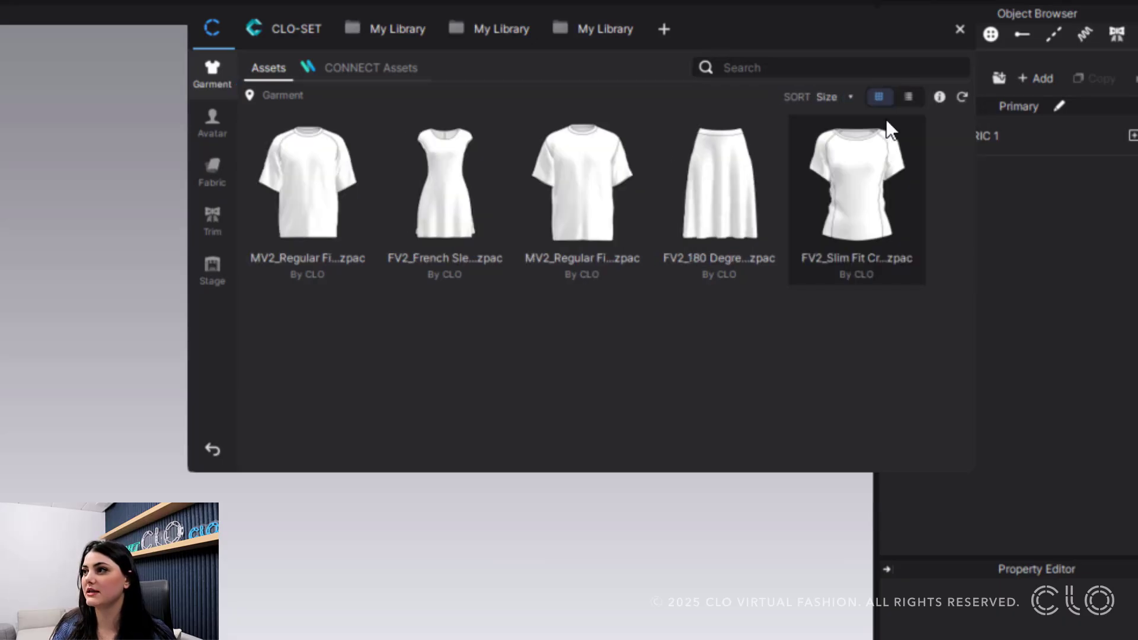
left_click(912, 97)
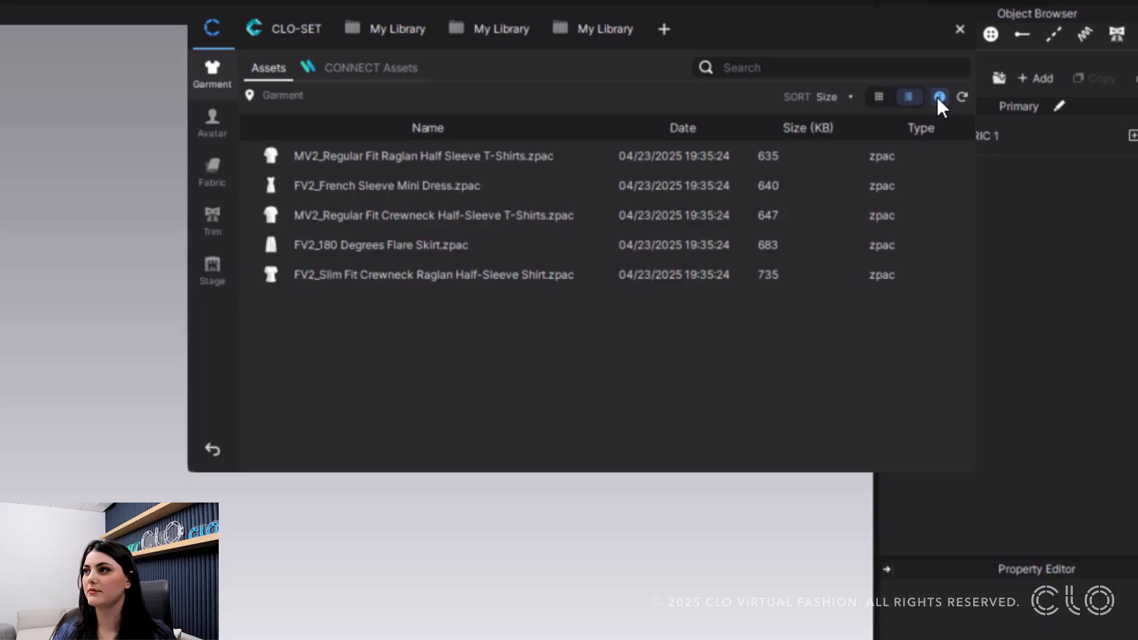
left_click(938, 98)
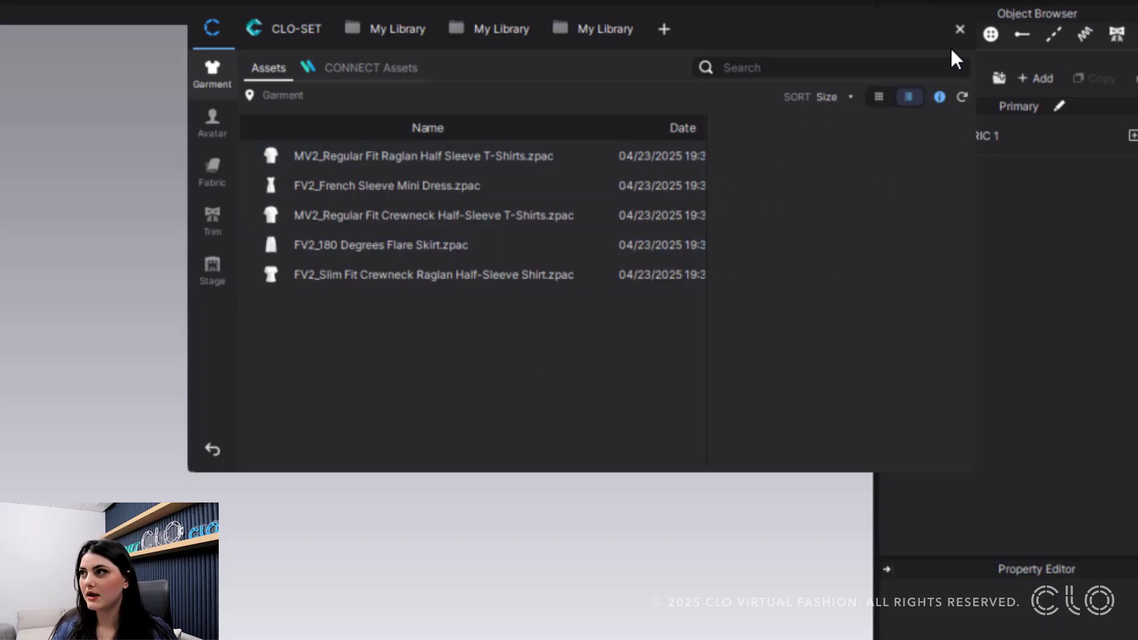
Return the garments to thumbnail view and close the info panel
left_click(960, 30)
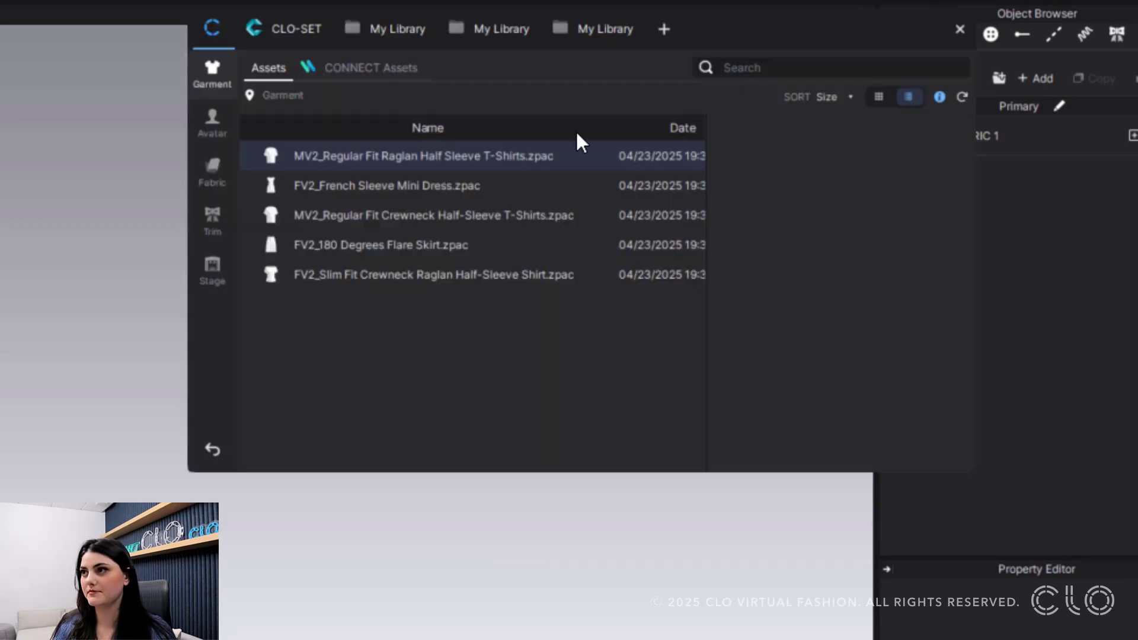
left_click(878, 97)
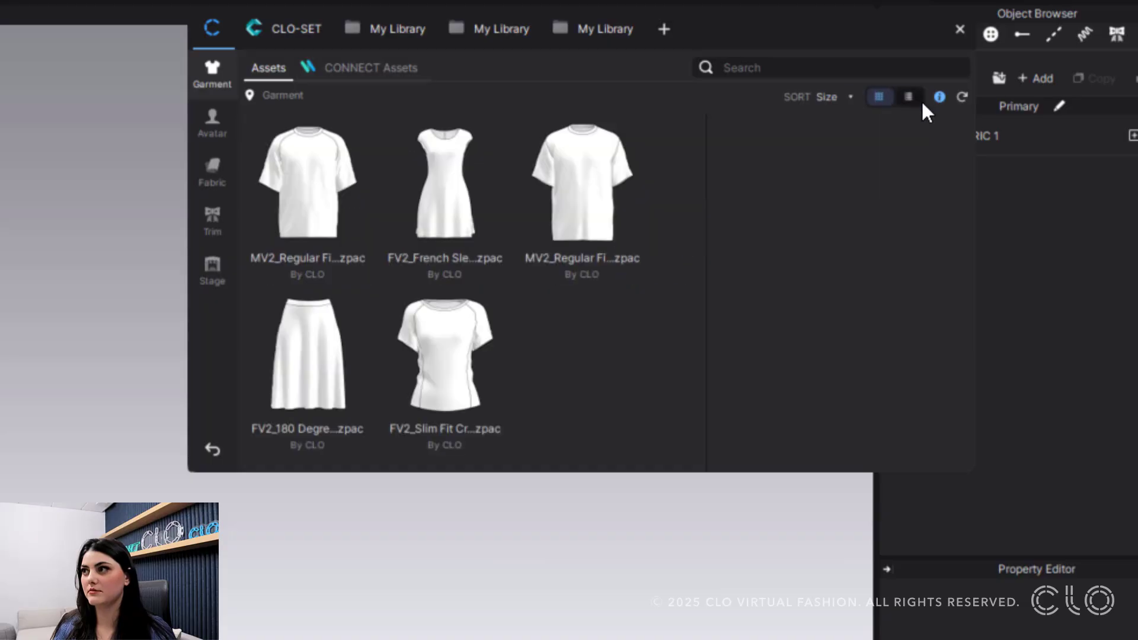
left_click(939, 97)
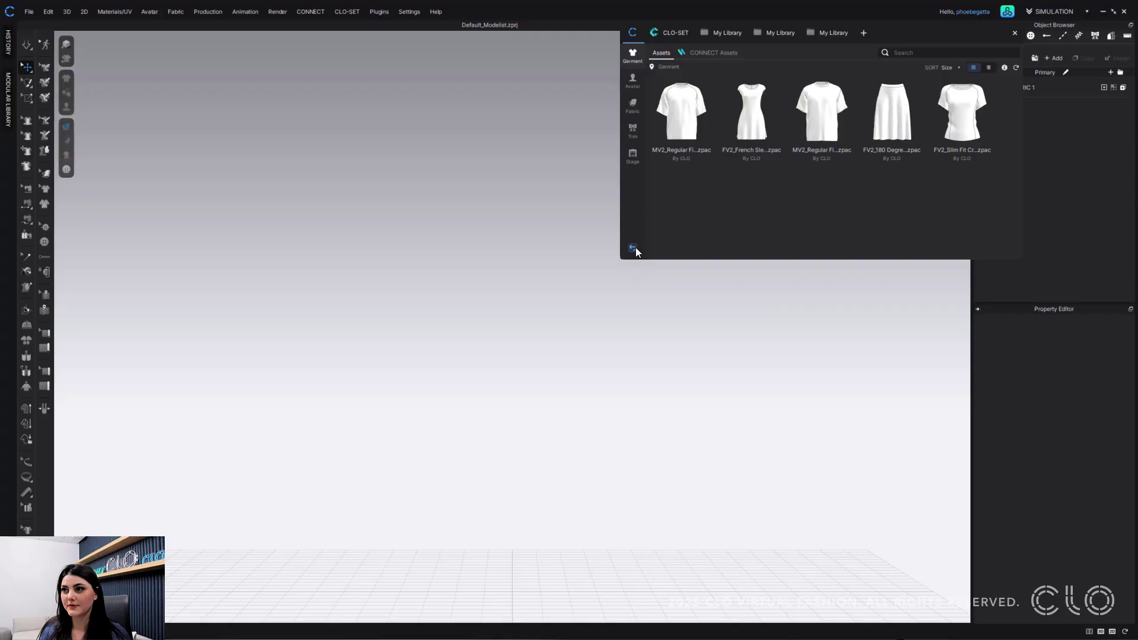
Revert to the previous Library, confirming with Proceed
left_click(633, 248)
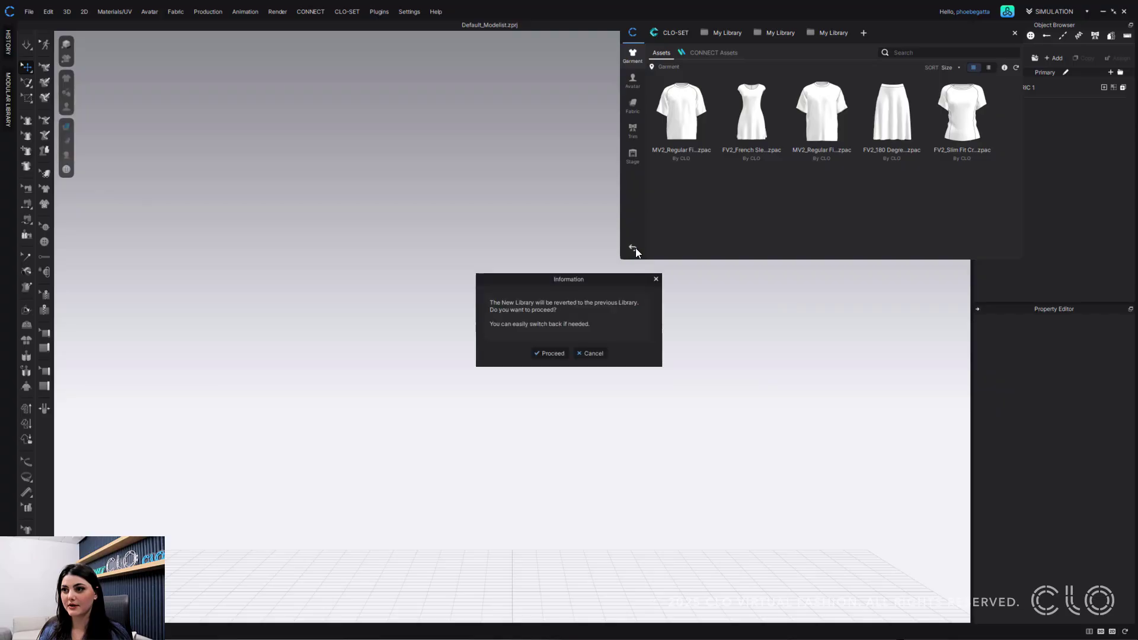
left_click(550, 353)
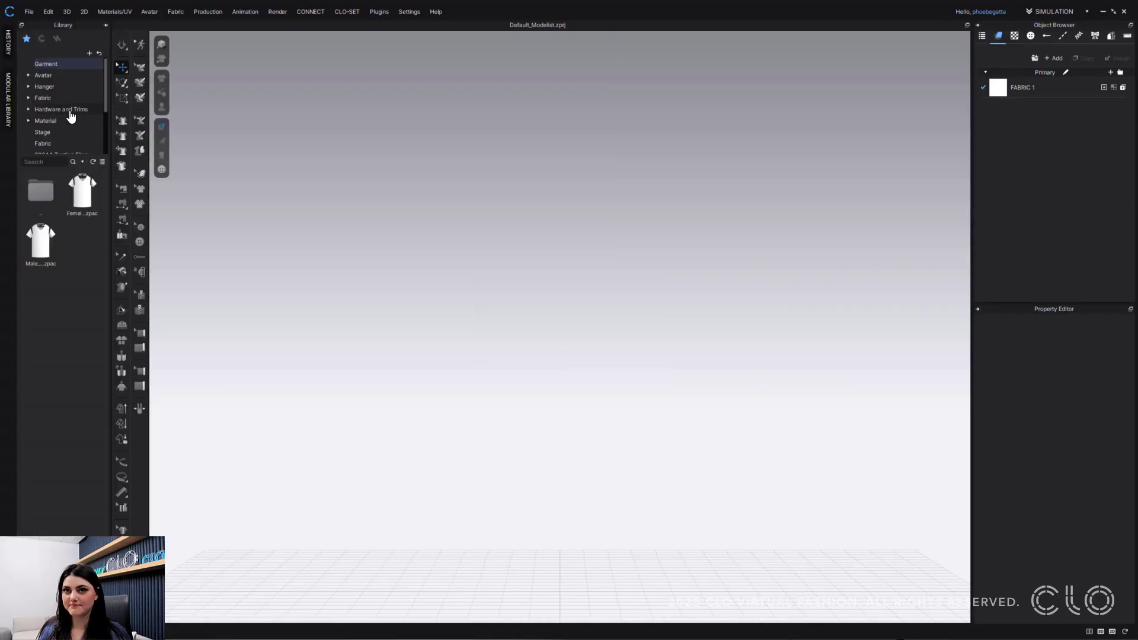
scroll(73, 135, "down", 2)
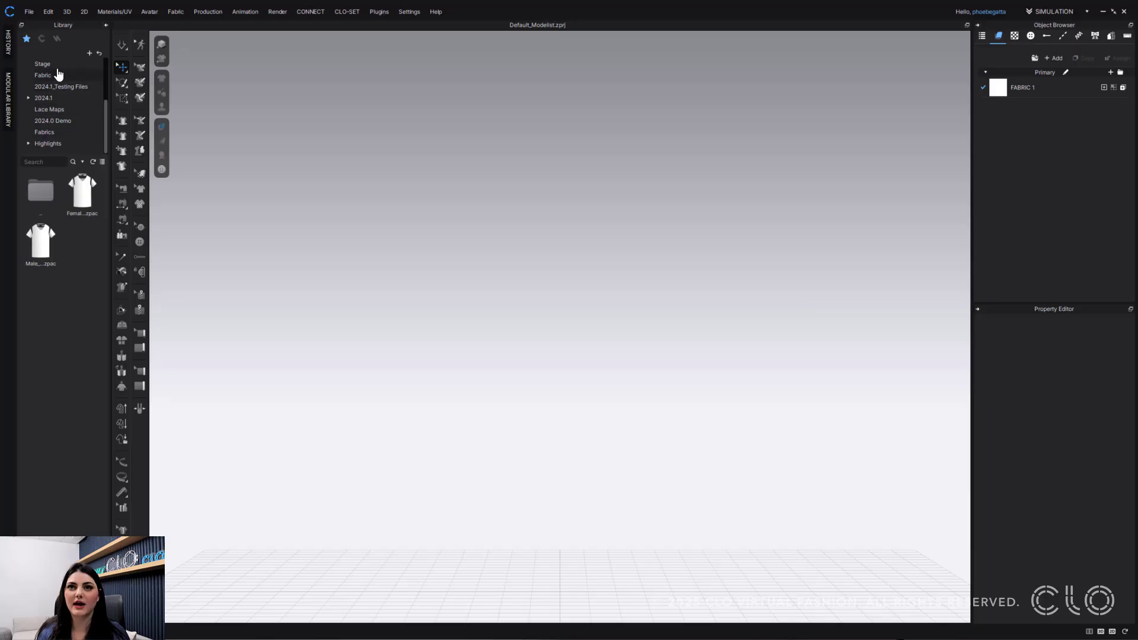
Add the Desktop Texture folder to the Library, then open the Highlights folder
left_click(90, 53)
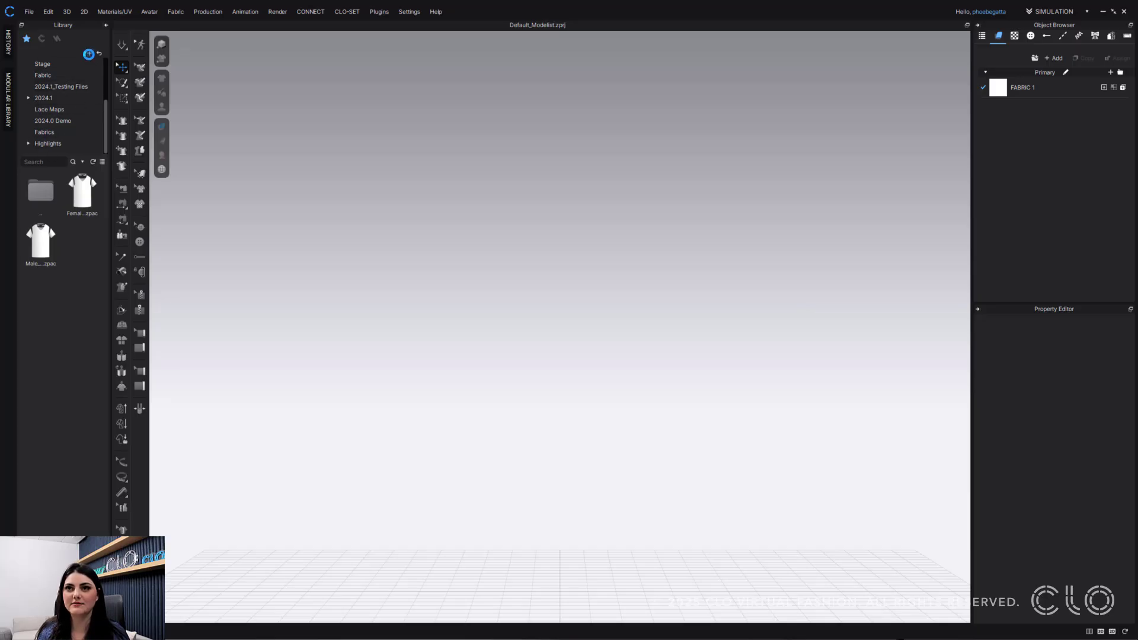
left_click(43, 66)
left_click(261, 272)
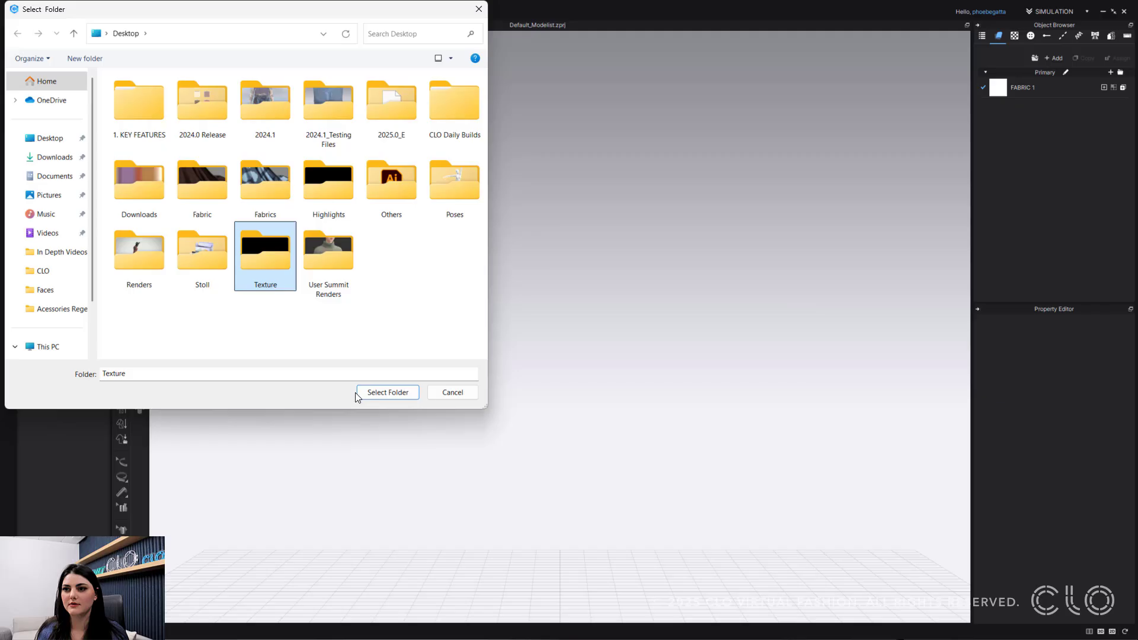
left_click(388, 393)
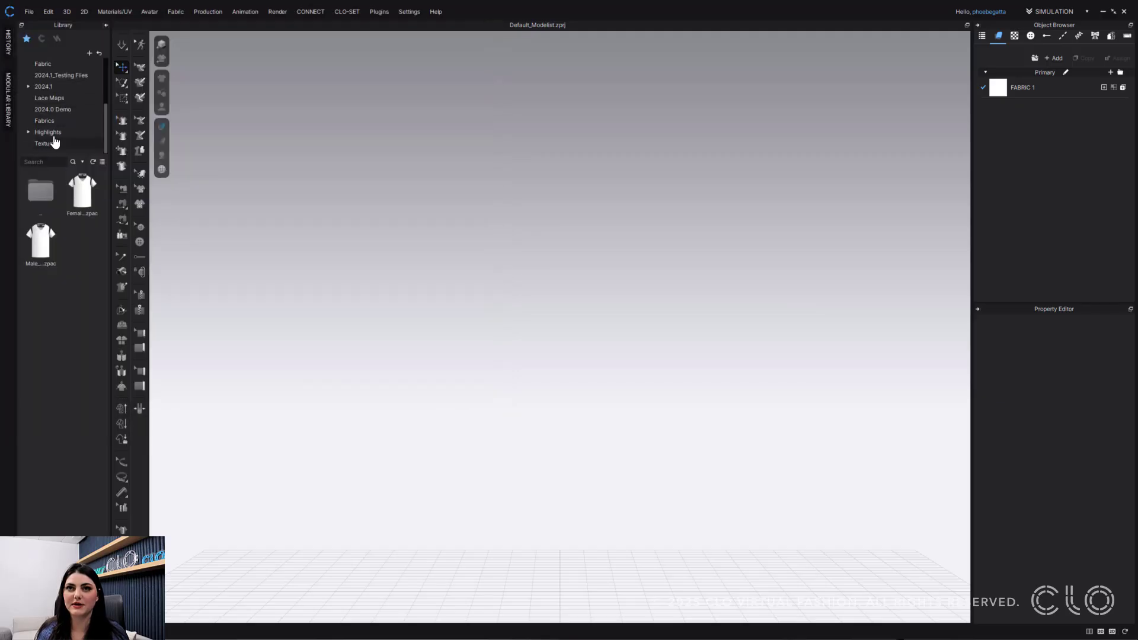
scroll(54, 126, "down", 1)
left_click(59, 131)
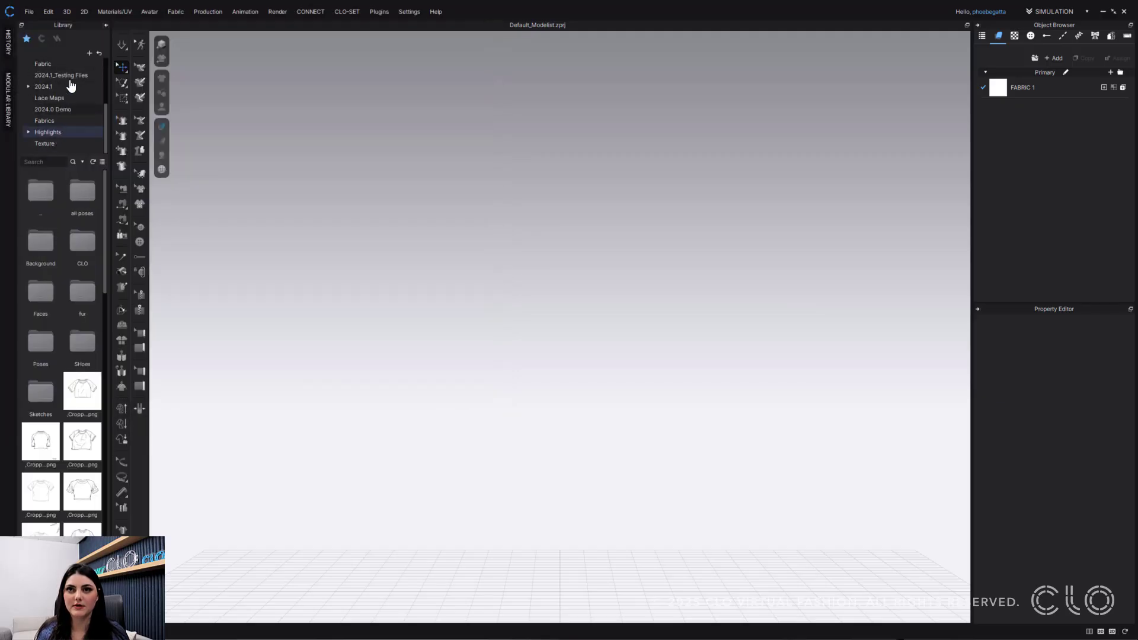
scroll(70, 124, "up", 7)
scroll(65, 119, "down", 7)
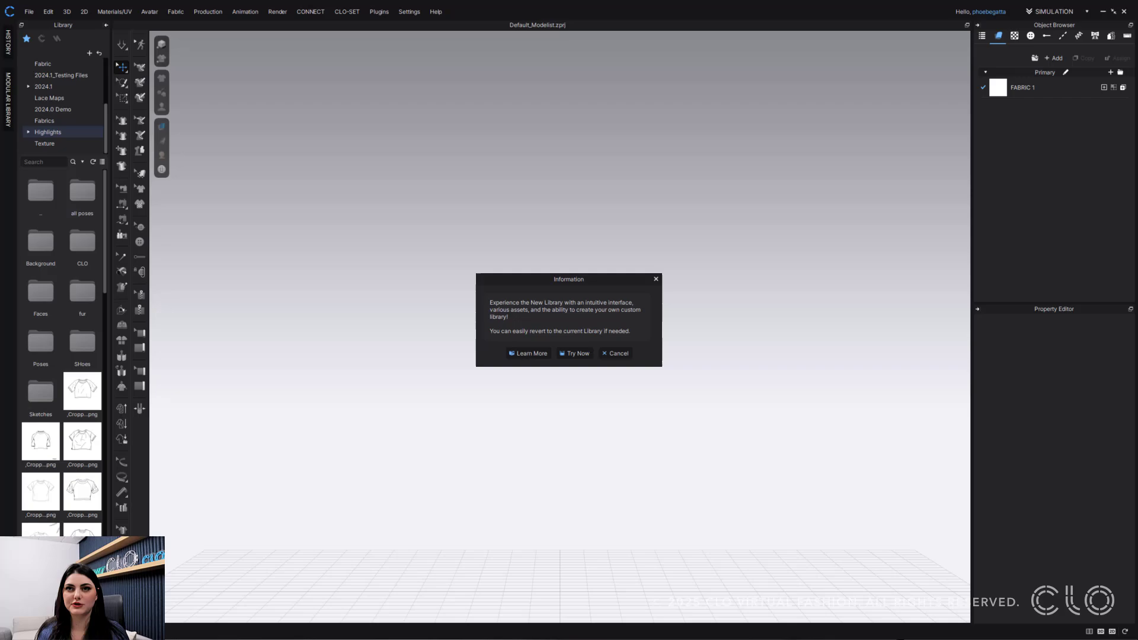
Switch back to the New Library and dismiss the third library's rename/delete options
left_click(571, 353)
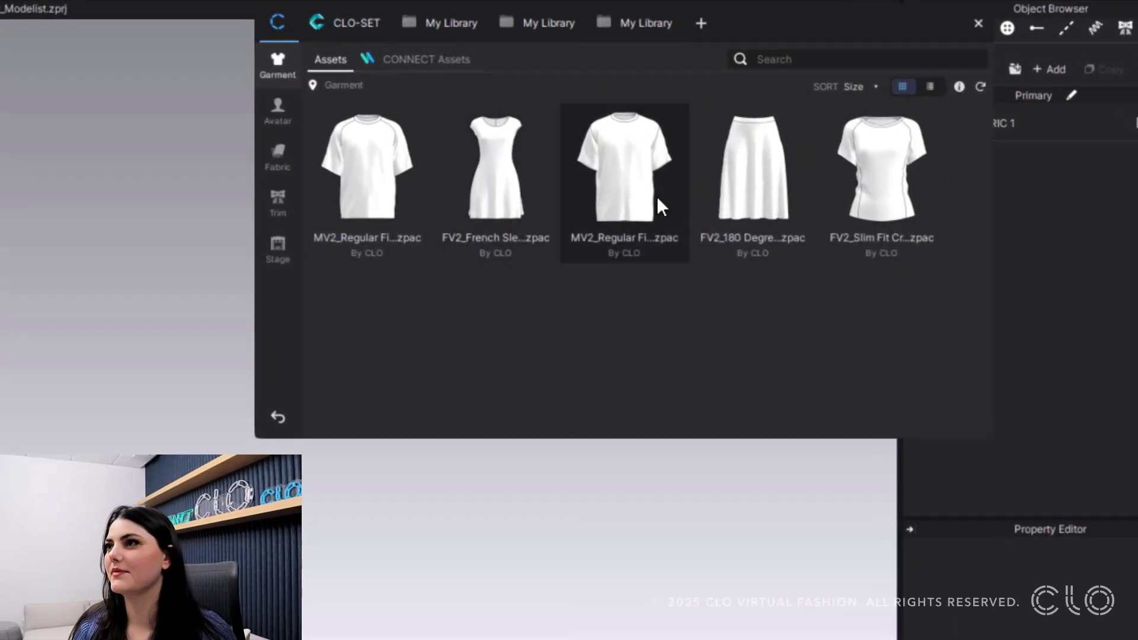
right_click(622, 22)
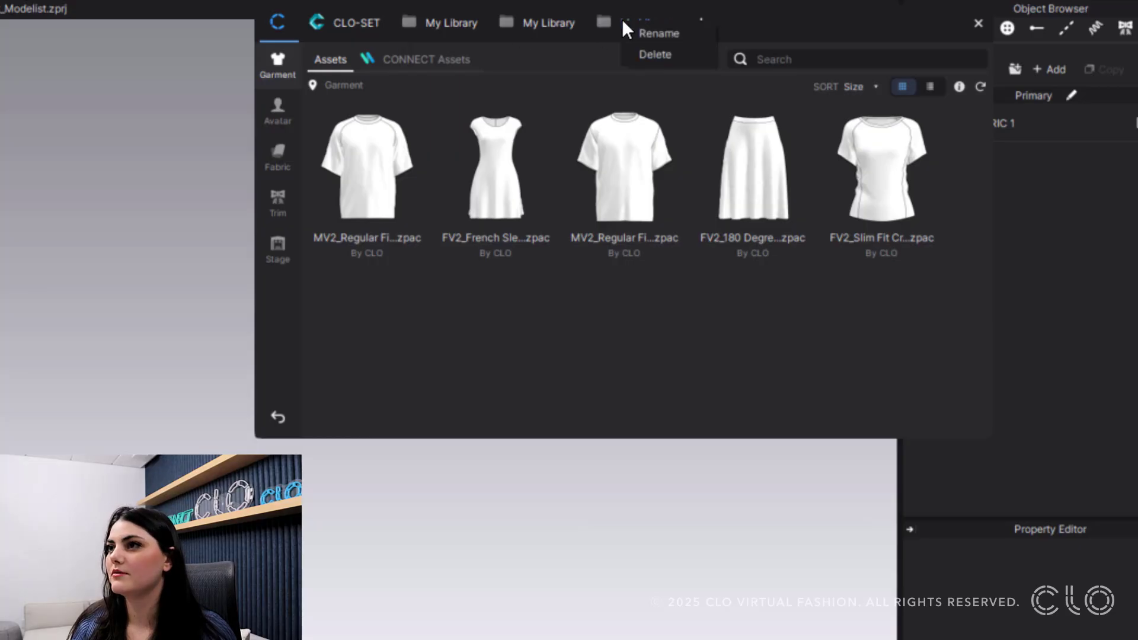
left_click(764, 27)
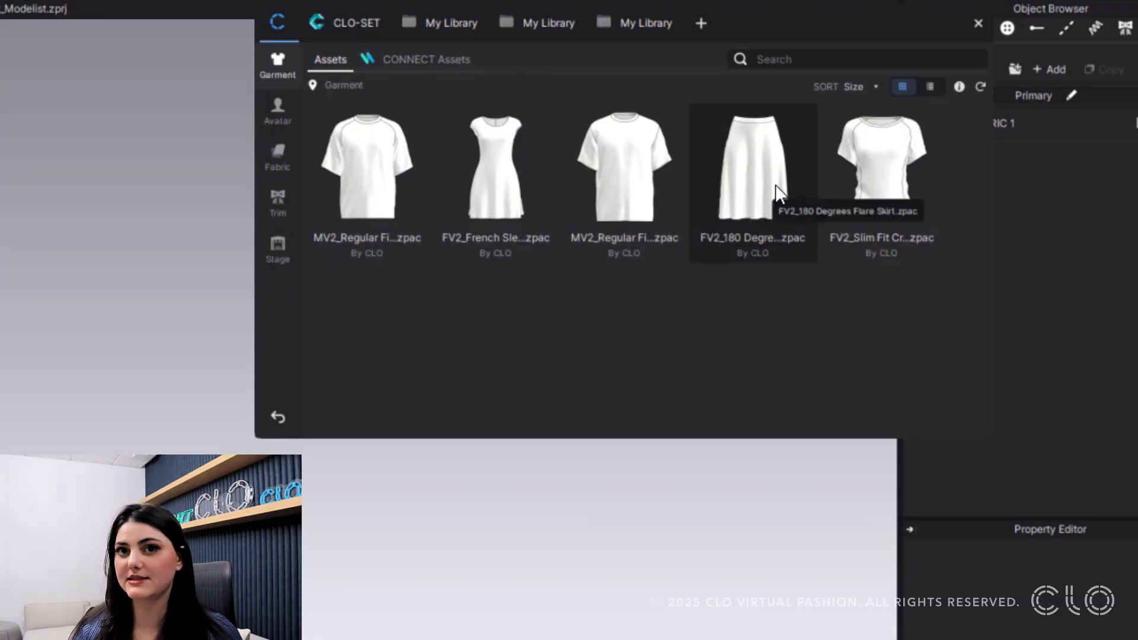
Check the CLO-SET group and account details, then open the first library's KEY FEATURES folders
left_click(348, 30)
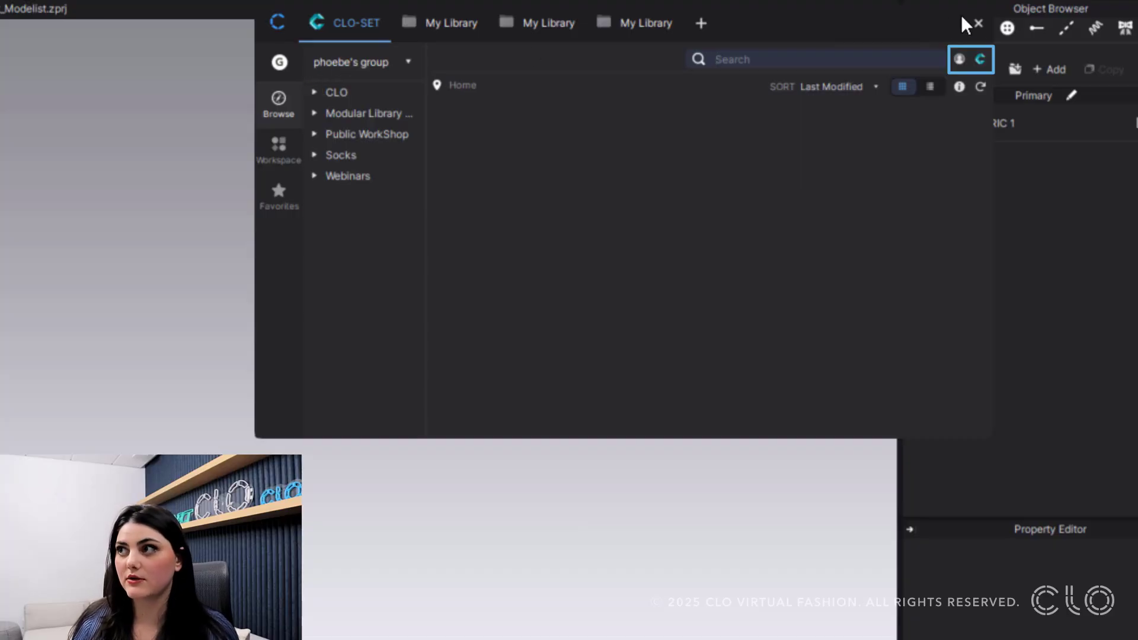
left_click(959, 60)
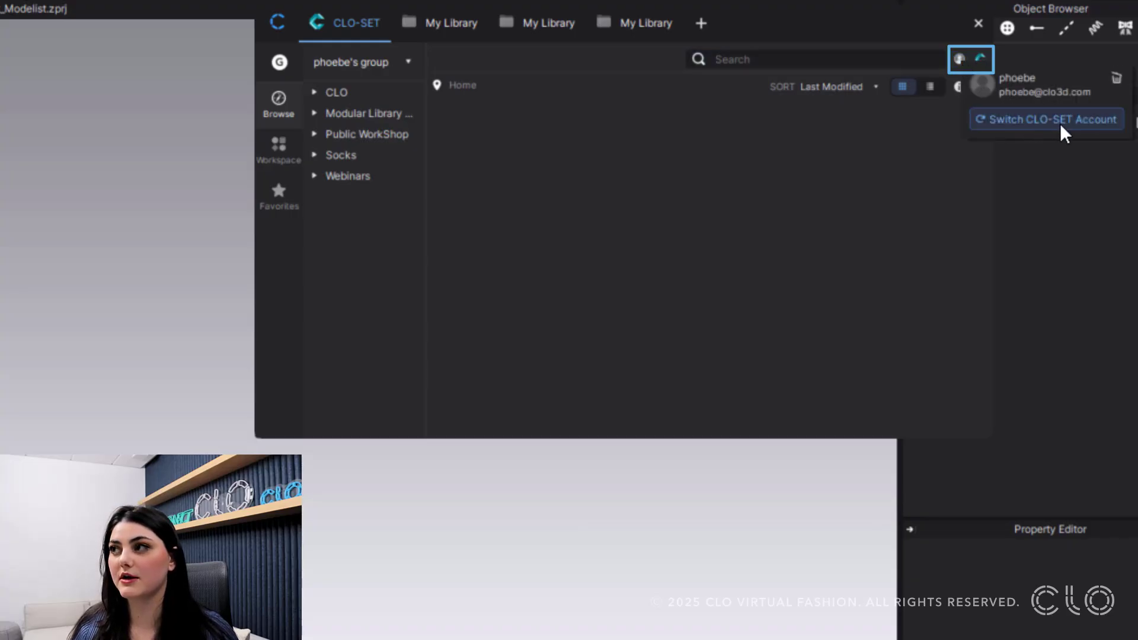
left_click(873, 130)
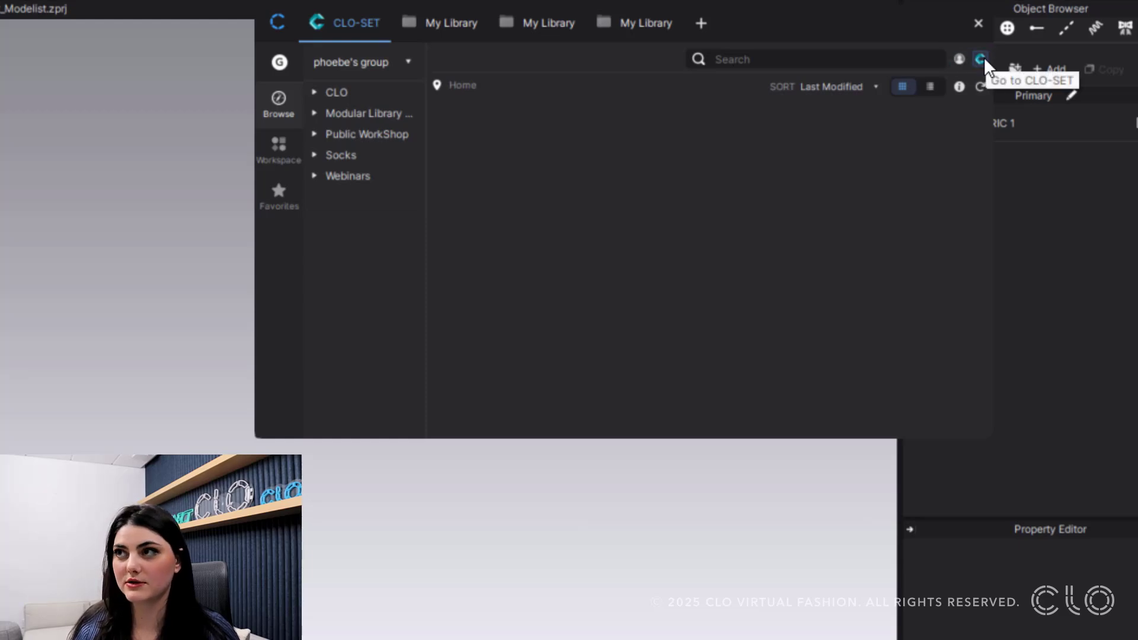
left_click(455, 22)
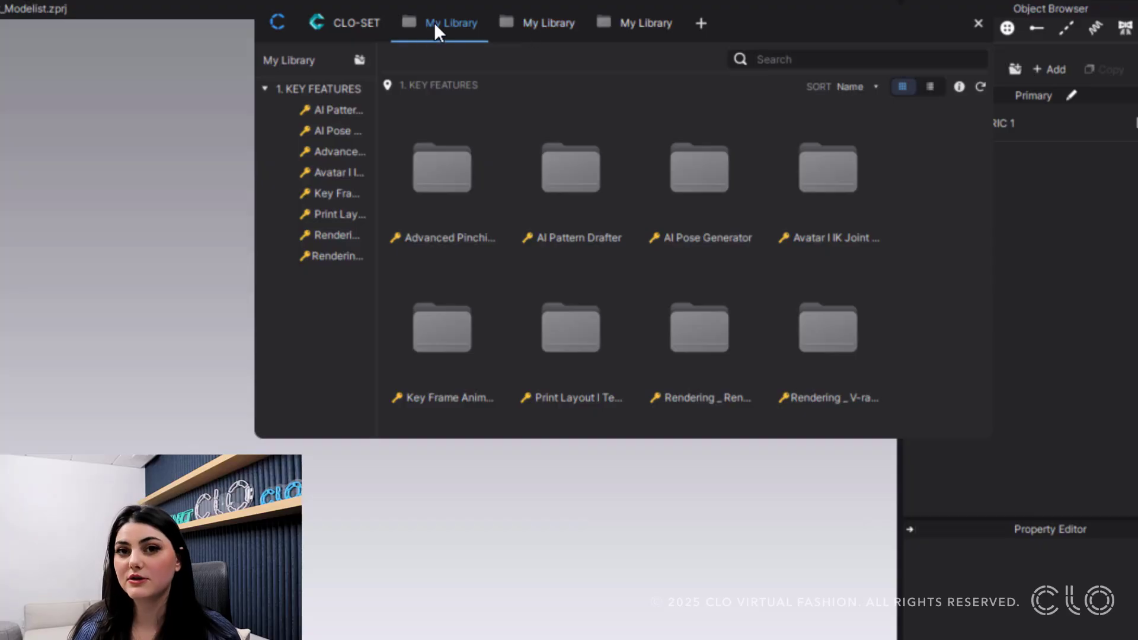
Transfer previous favorites into a new library tab and rename it 'Favorites'
left_click(704, 24)
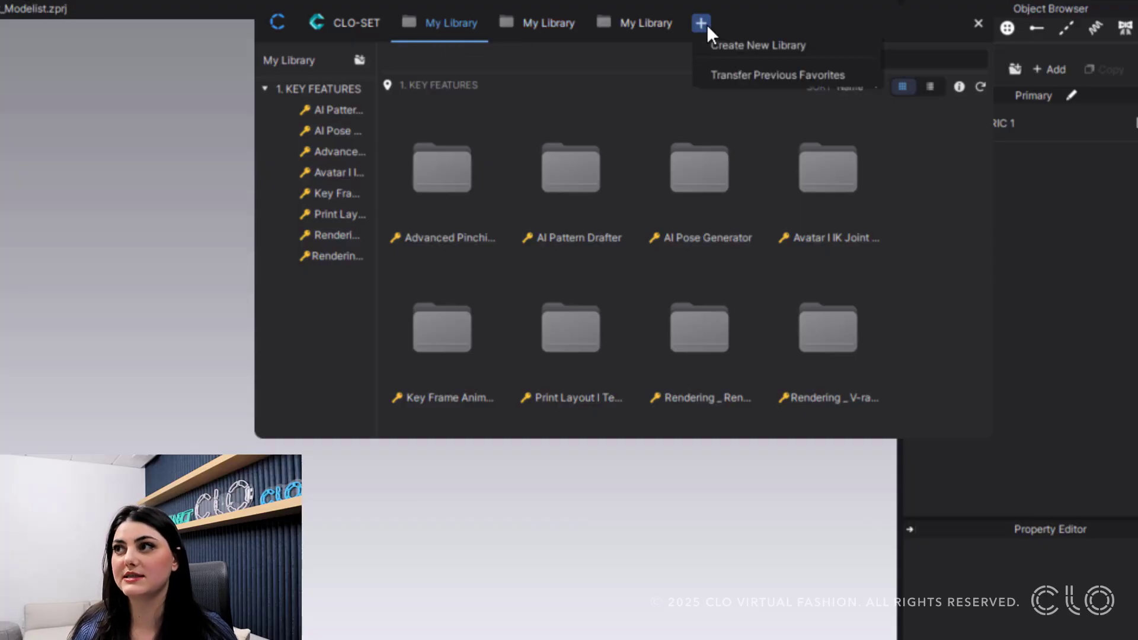
left_click(771, 73)
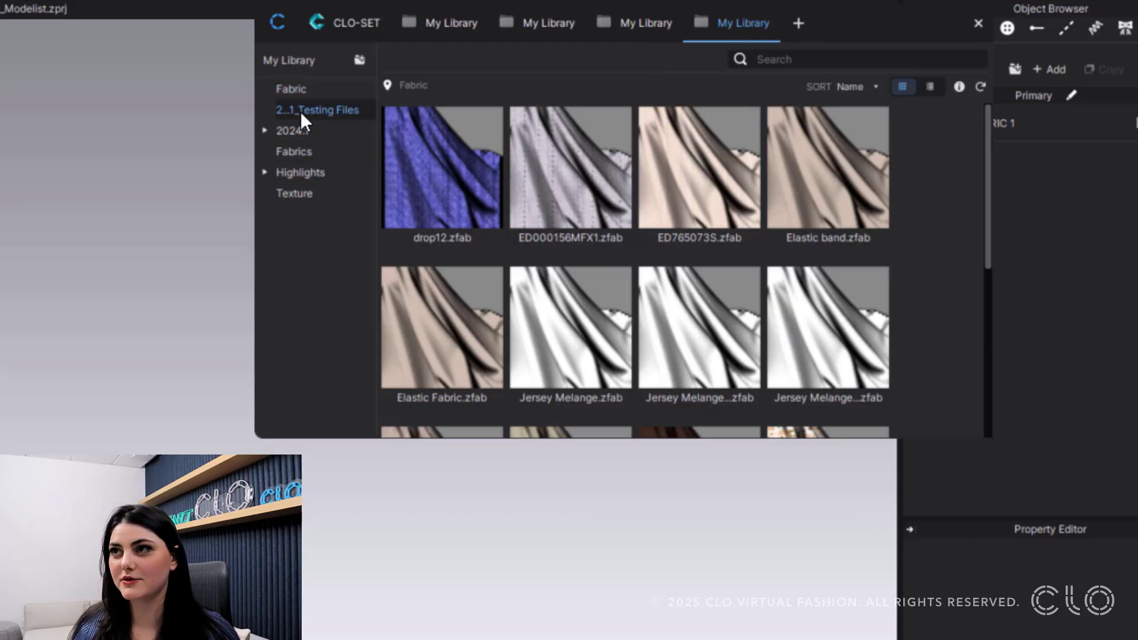
right_click(715, 23)
left_click(752, 34)
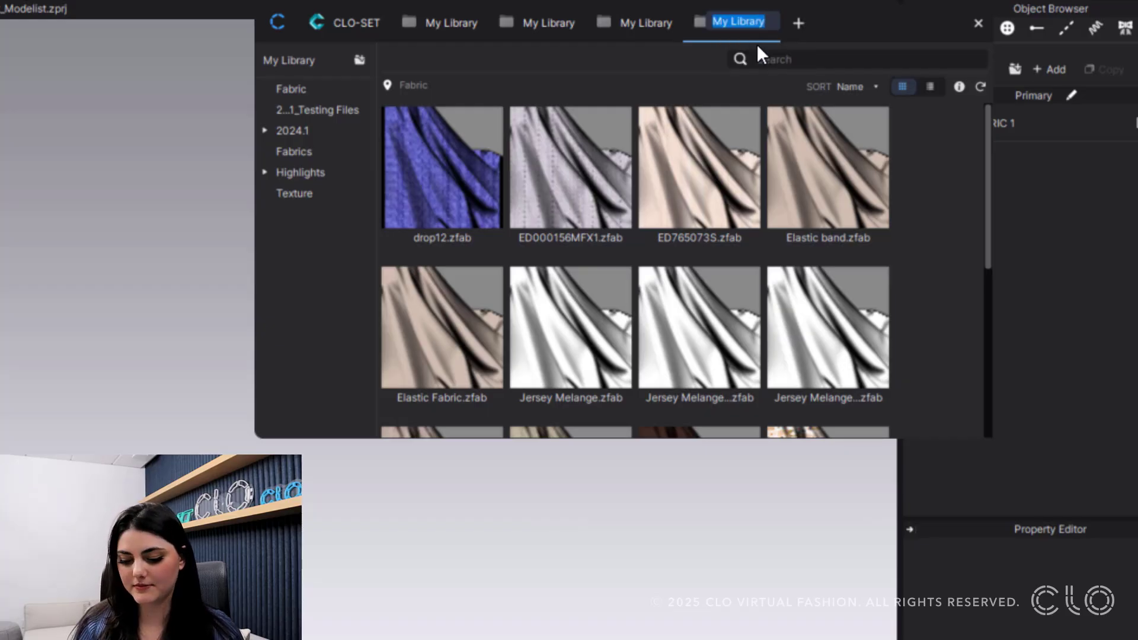
type("Favorites")
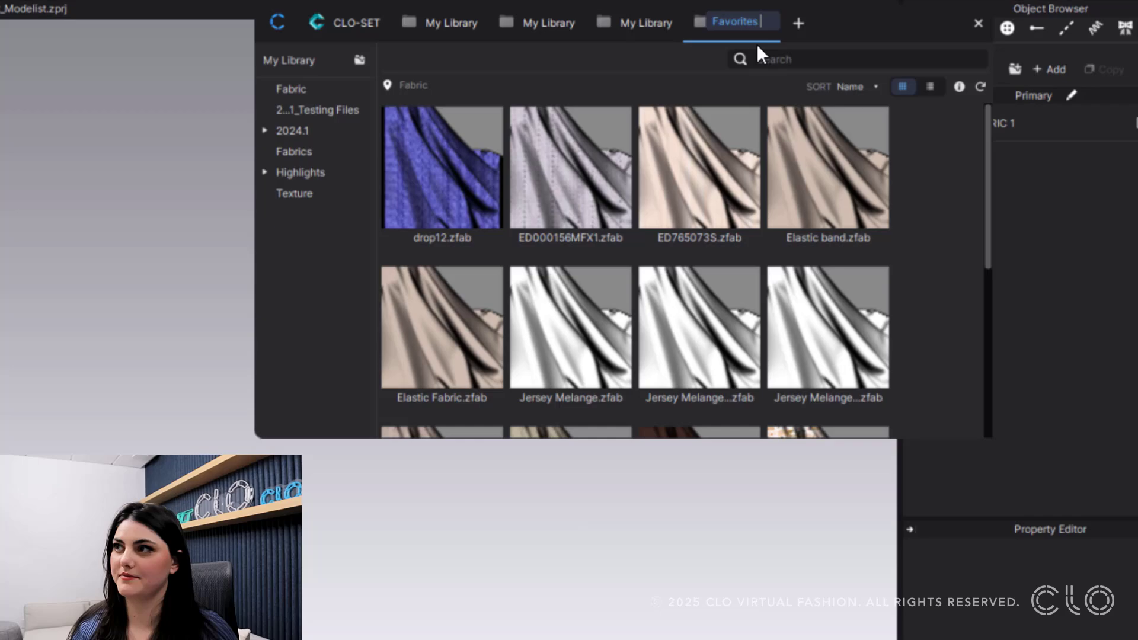
key("Return")
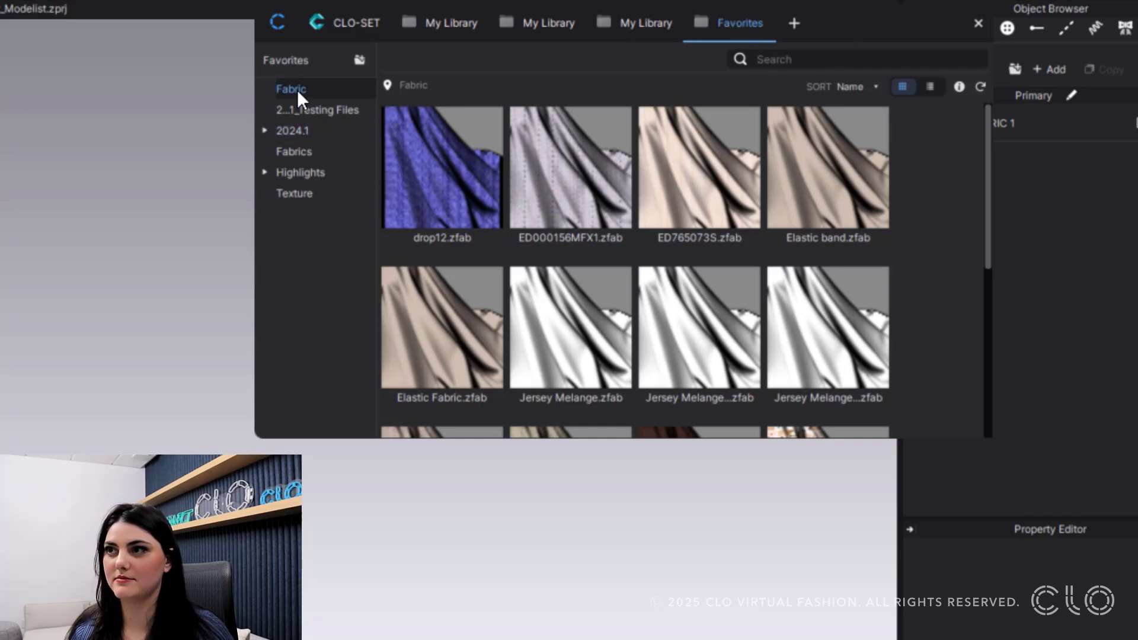
Delete the two duplicate My Library tabs
right_click(639, 23)
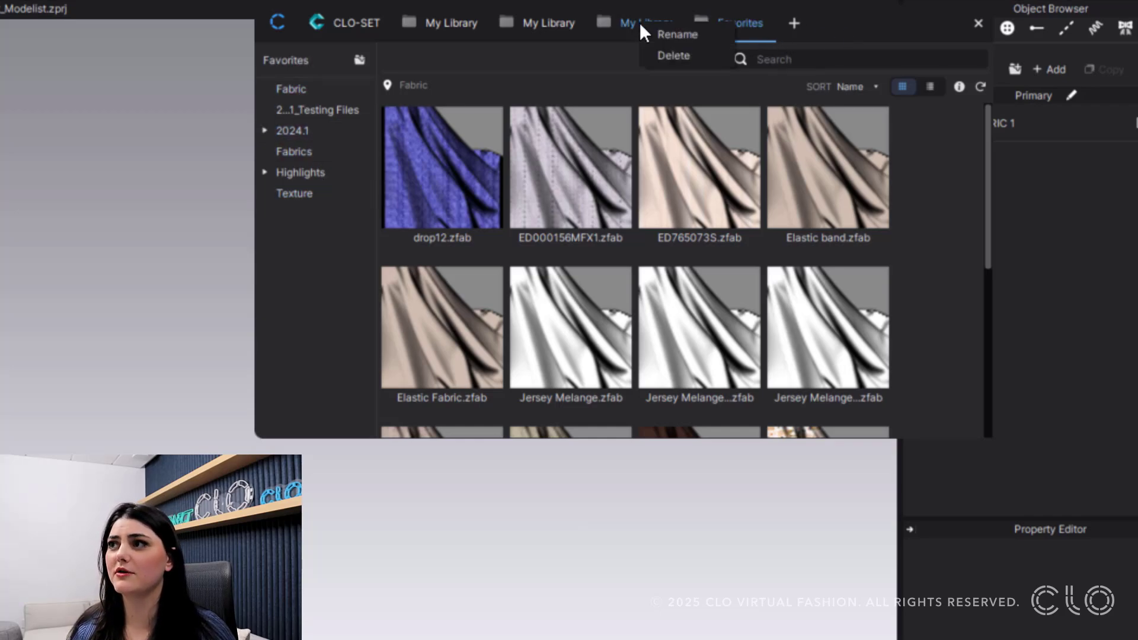
left_click(662, 57)
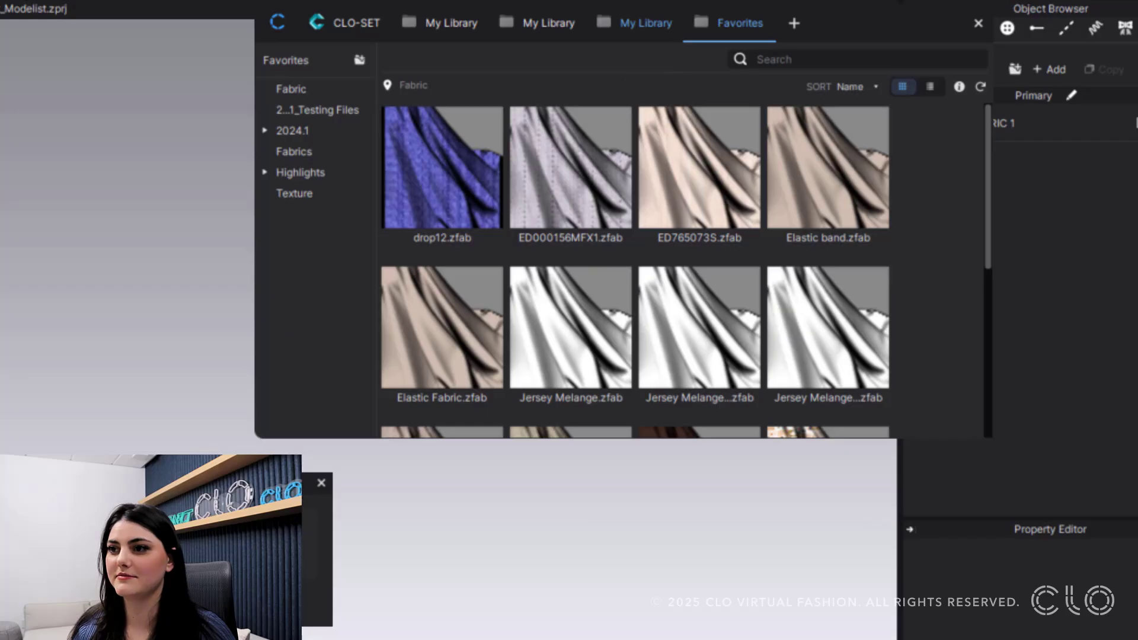
key("Return")
right_click(535, 26)
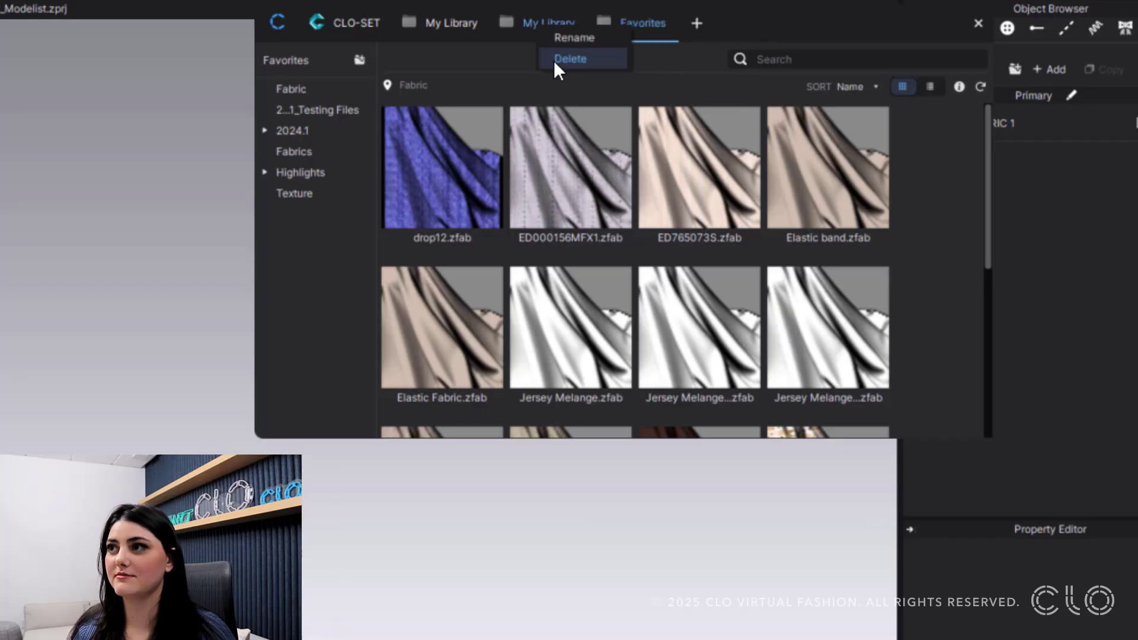
left_click(570, 58)
Confirm the tab deletion and add the Desktop folder '2024.0 Release' to Favorites
key("Return")
left_click(450, 23)
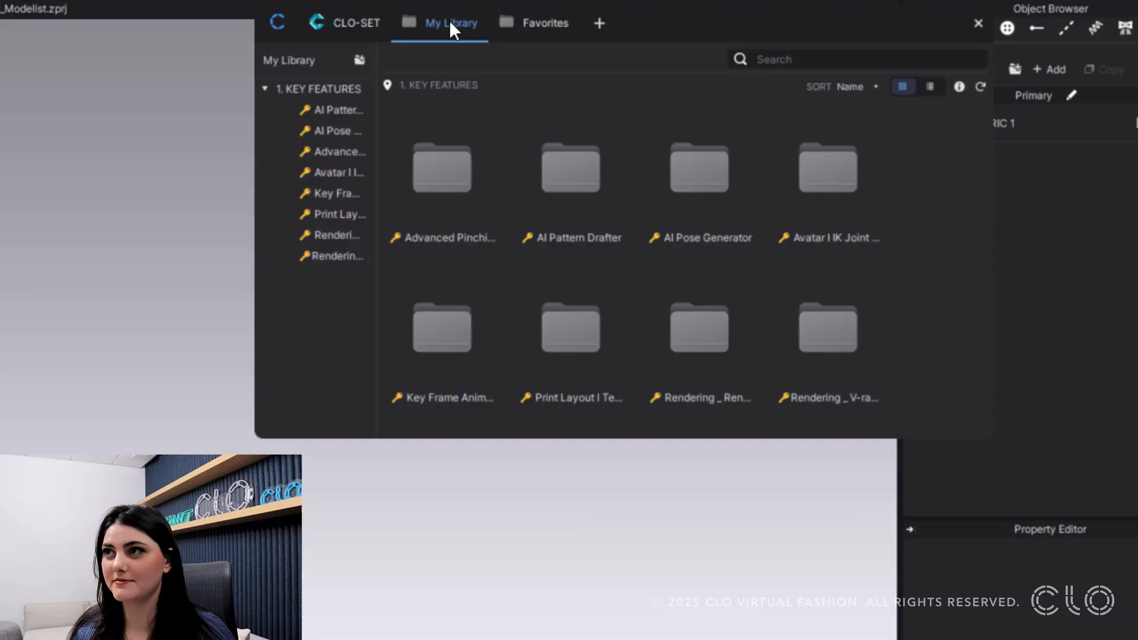
left_click(545, 23)
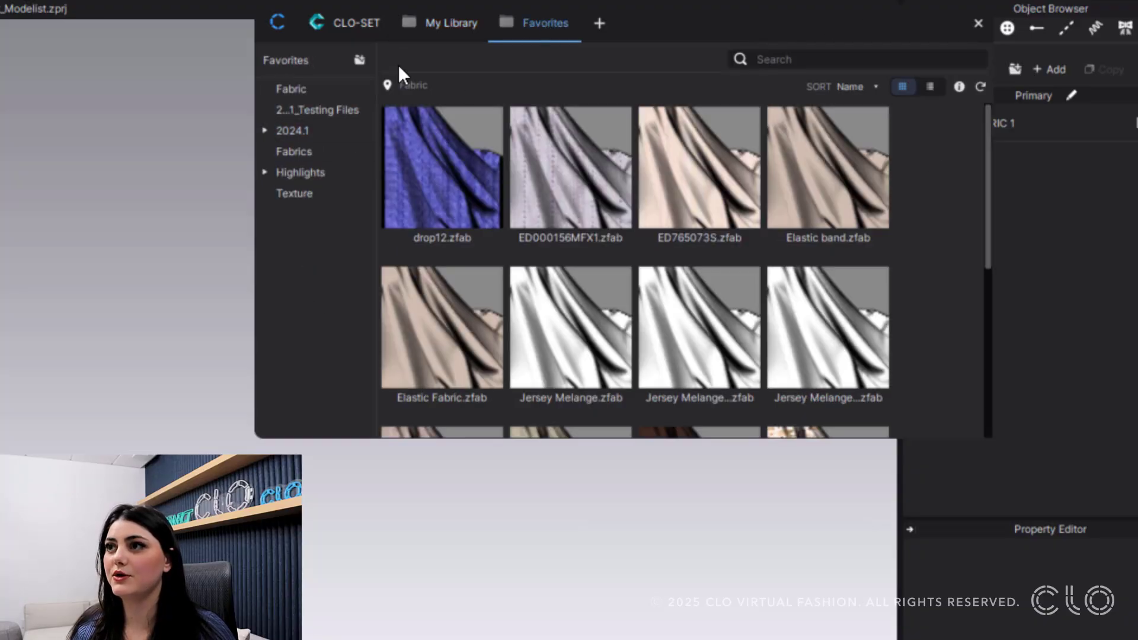
left_click(359, 59)
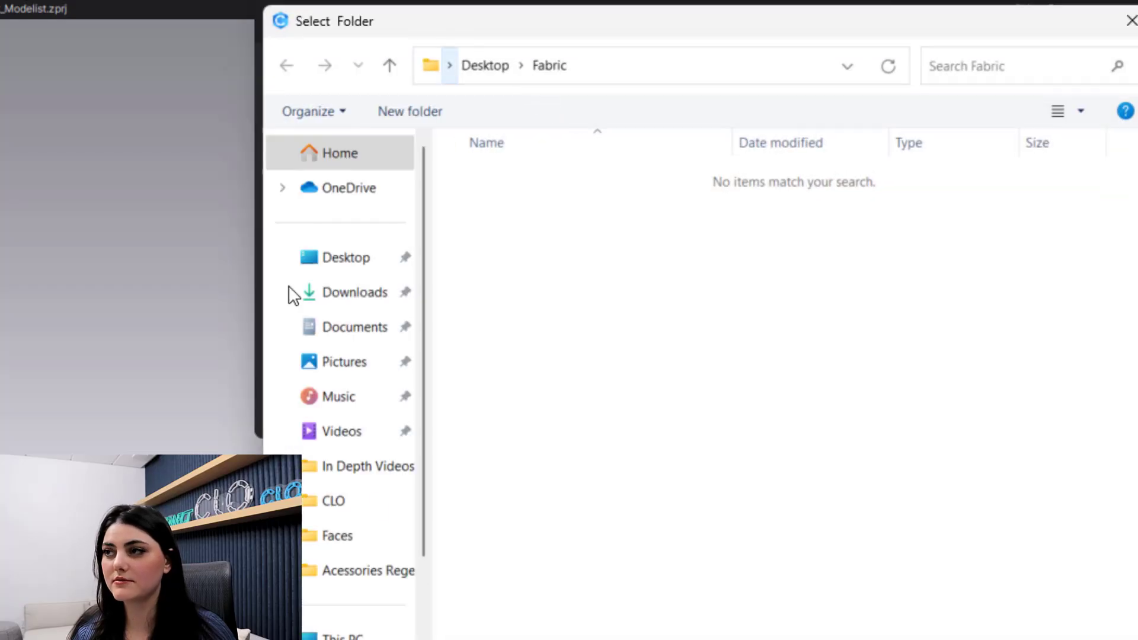
left_click(1129, 20)
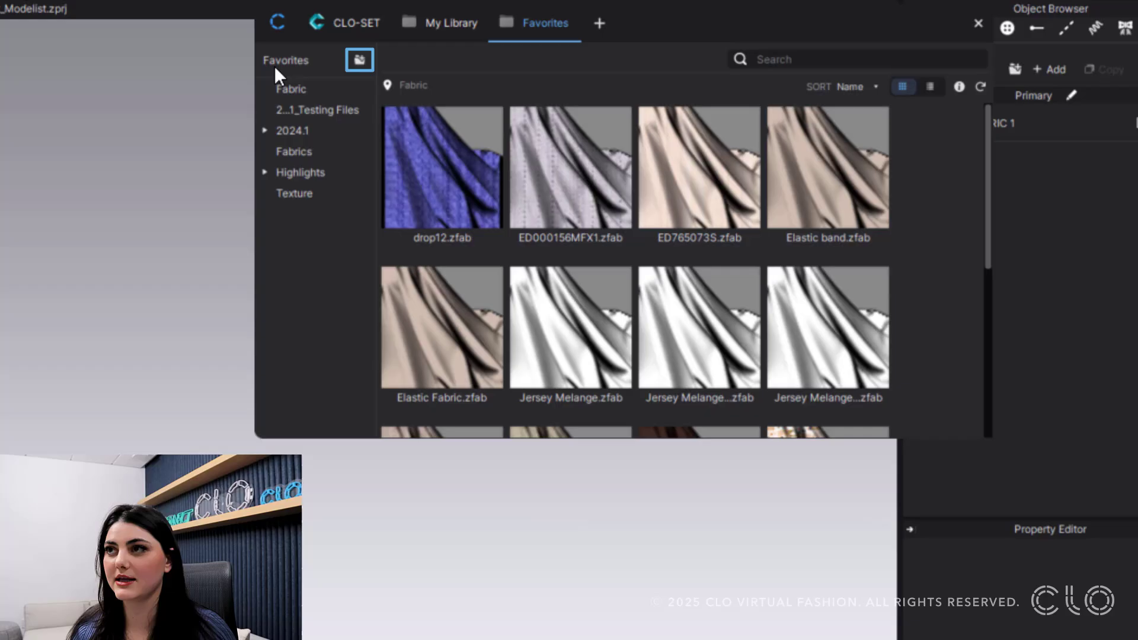
left_click(359, 62)
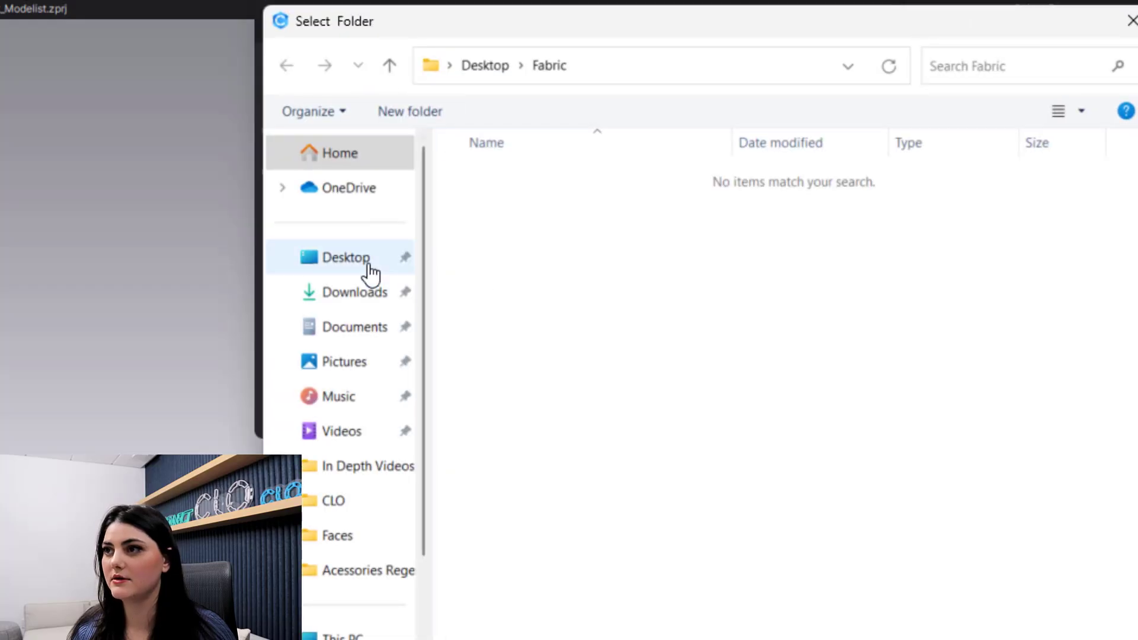
left_click(332, 261)
left_click(626, 189)
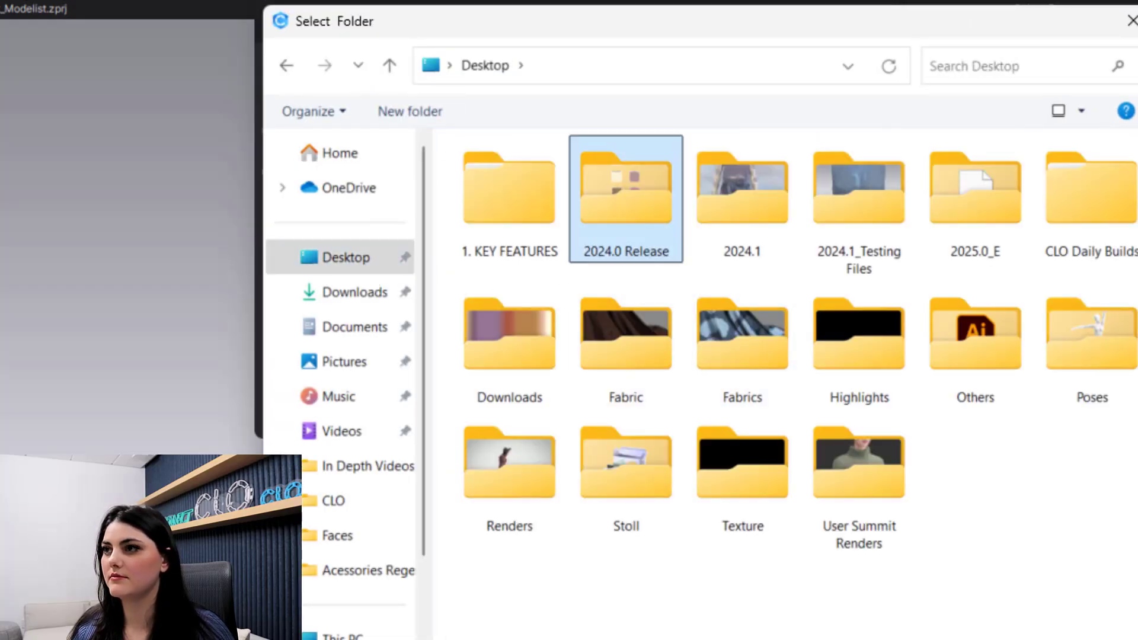
key("Return")
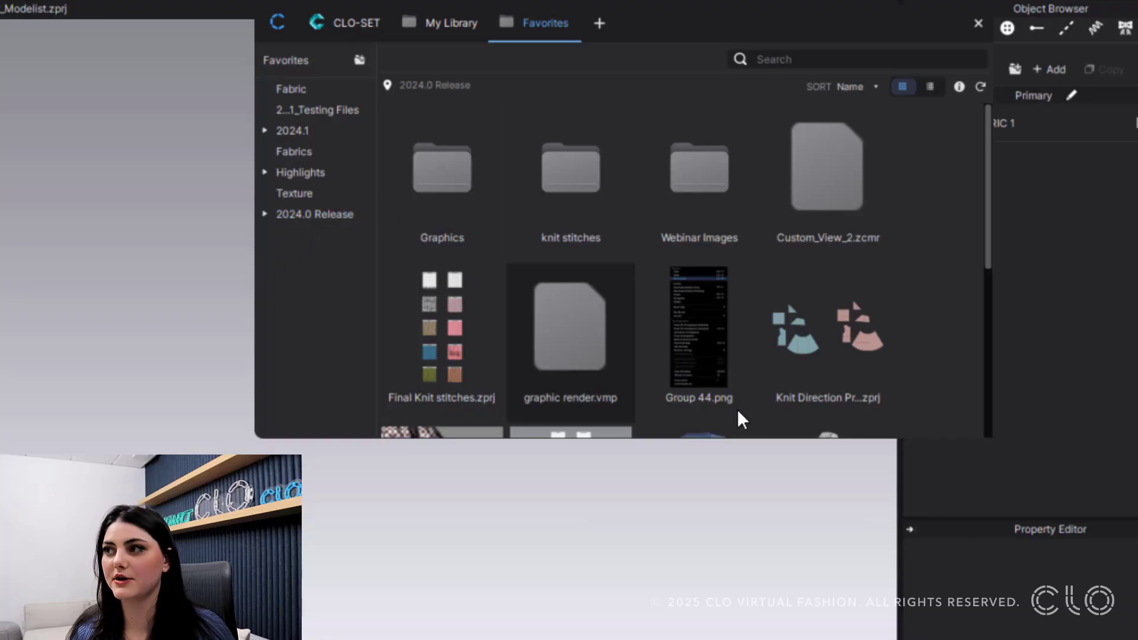
Nudge the library window left and browse Fabric > 2024.1 > Fabrics in Favorites
left_click(445, 24)
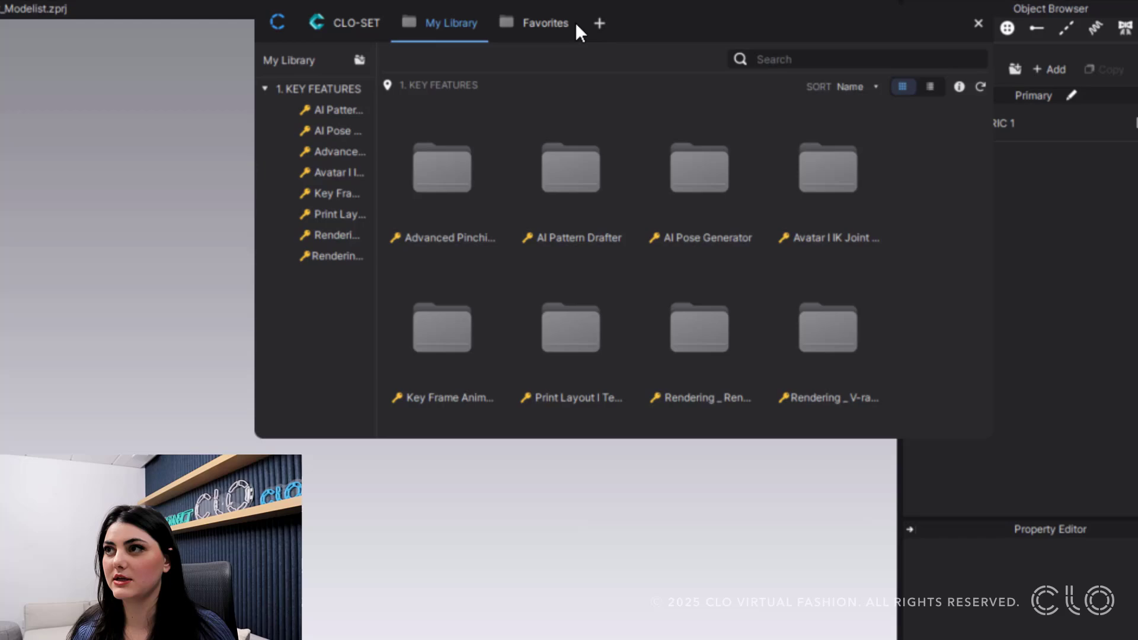
left_click(561, 30)
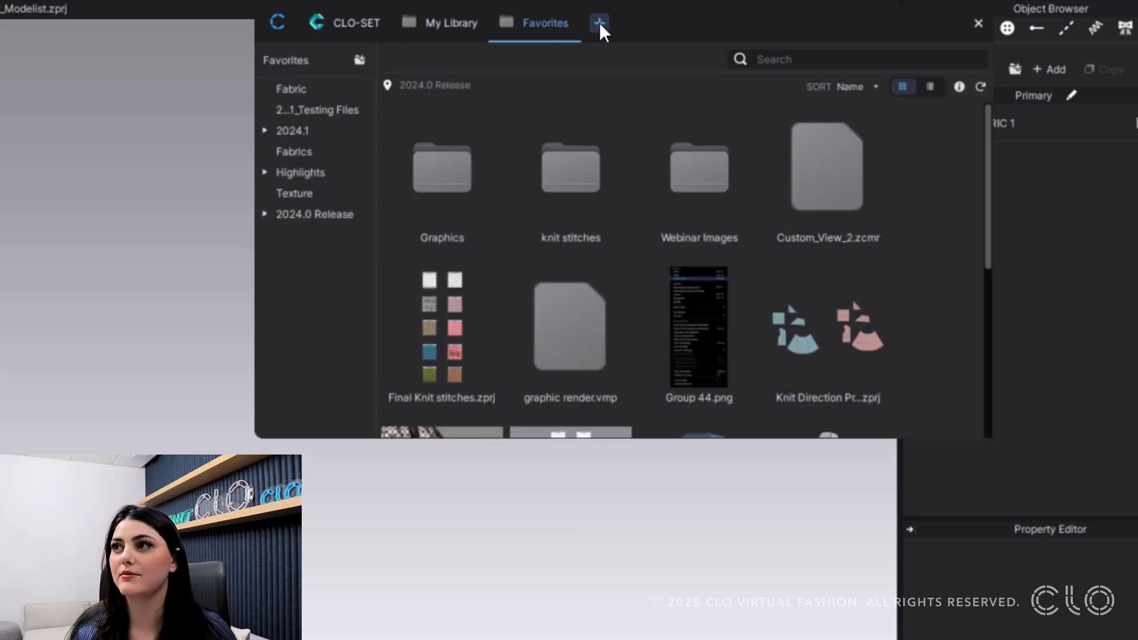
right_click(448, 14)
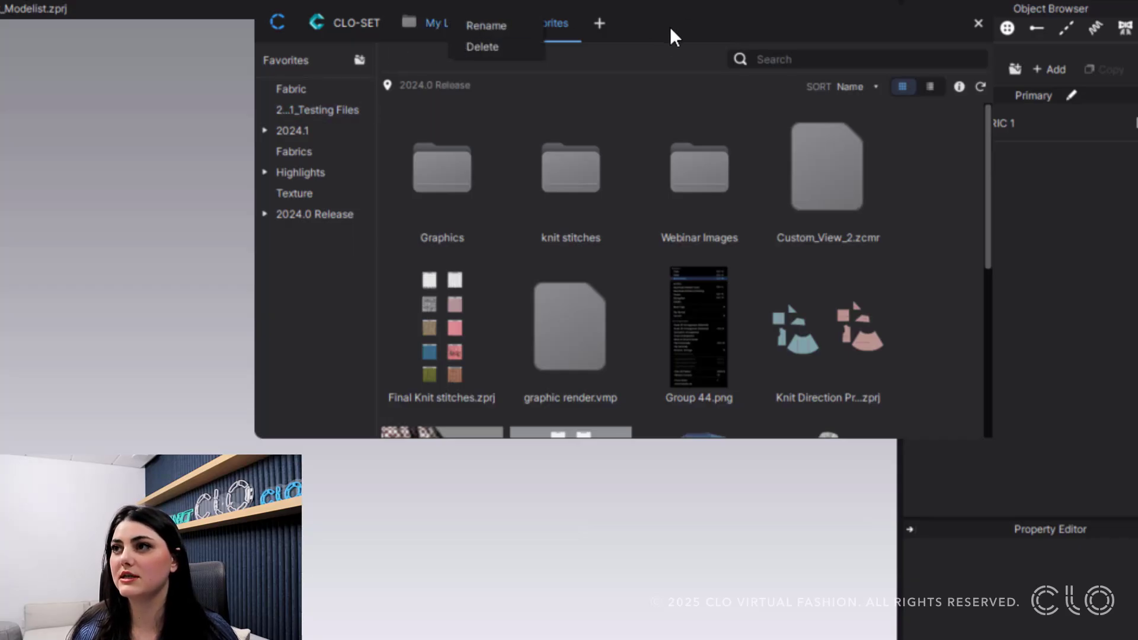
left_click_drag(670, 28, 662, 32)
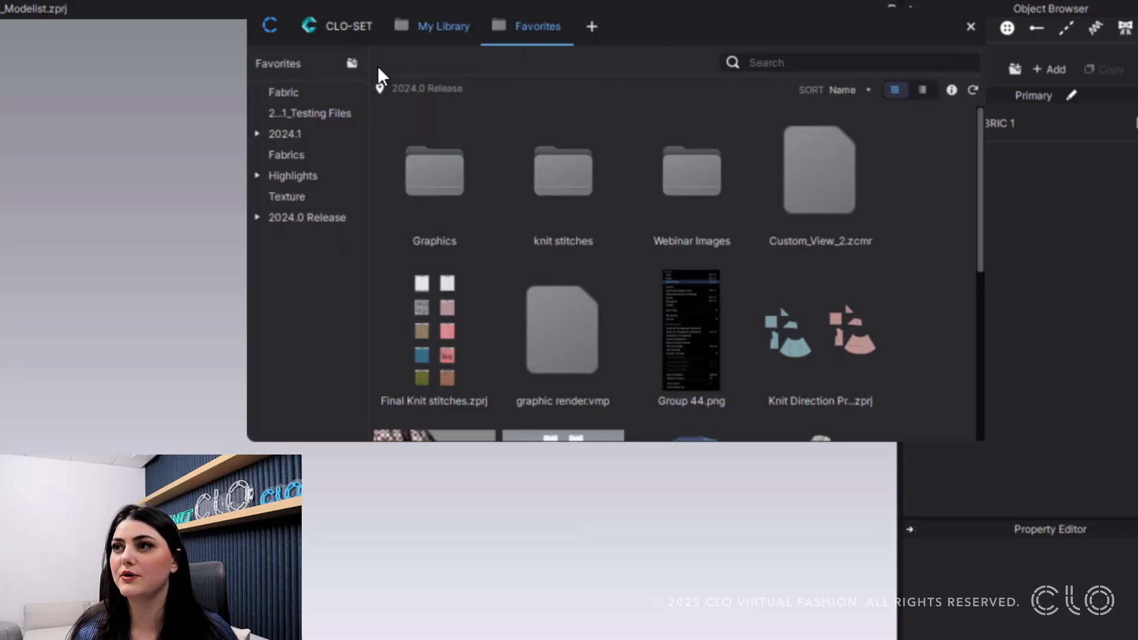
left_click(310, 92)
left_click(301, 133)
left_click(309, 155)
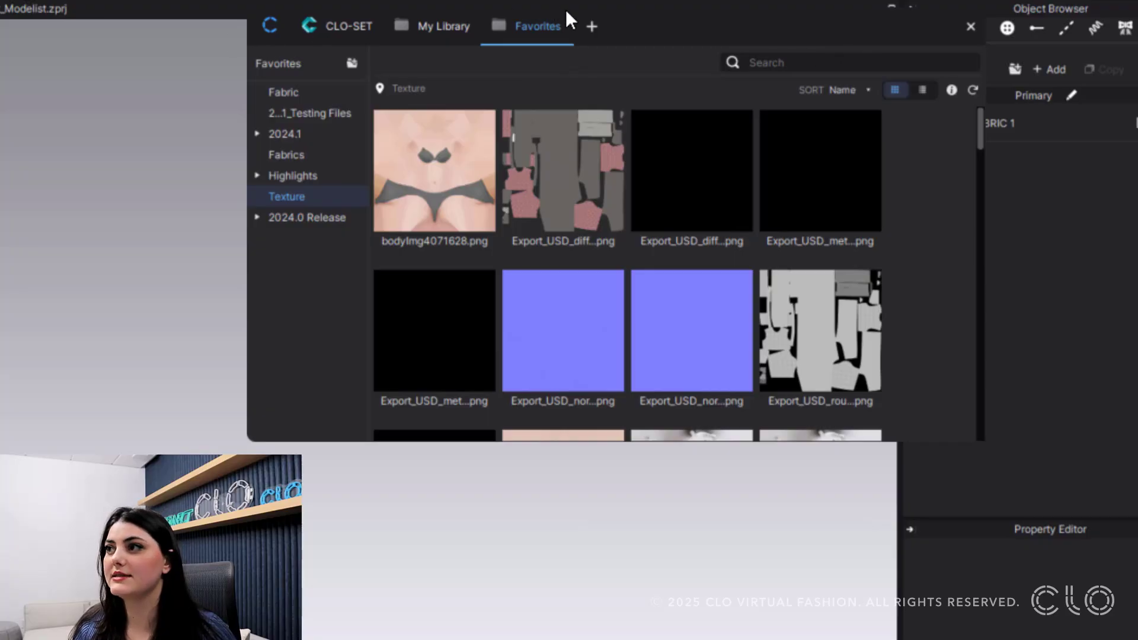
On the CLO home library, look through Avatar, Trim and Stage, then return to Garment
left_click(269, 26)
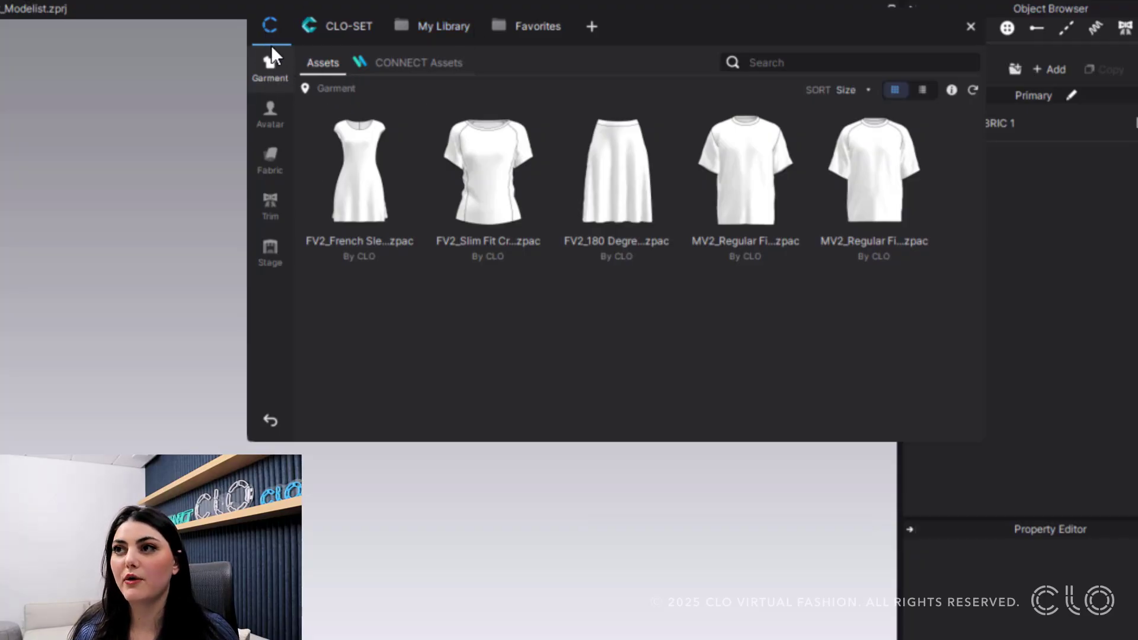
left_click(271, 118)
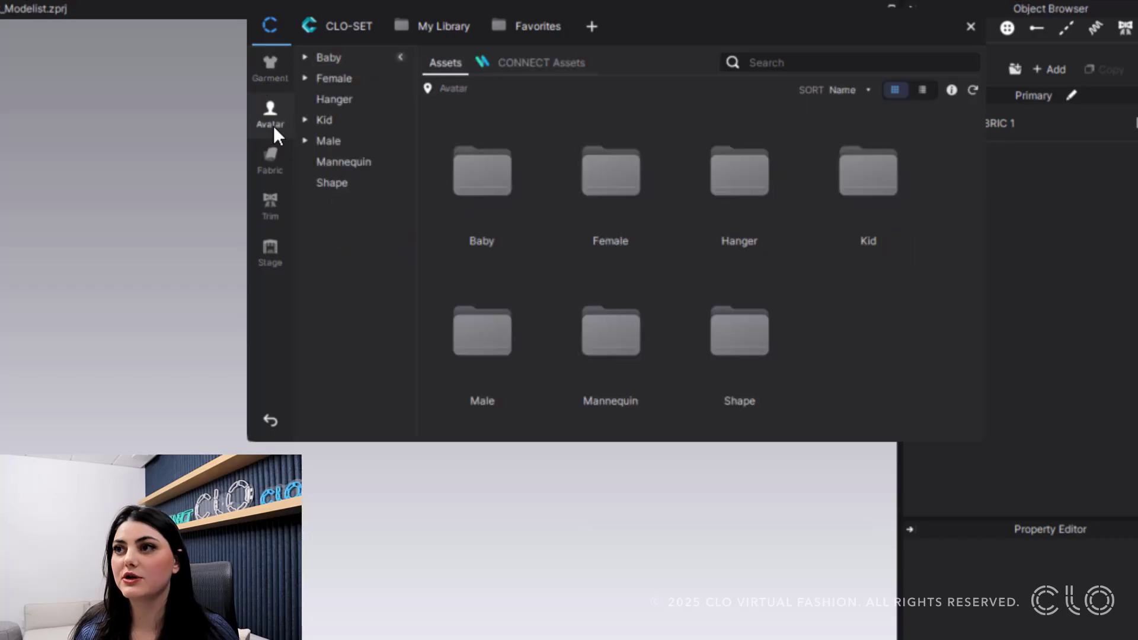
left_click(271, 208)
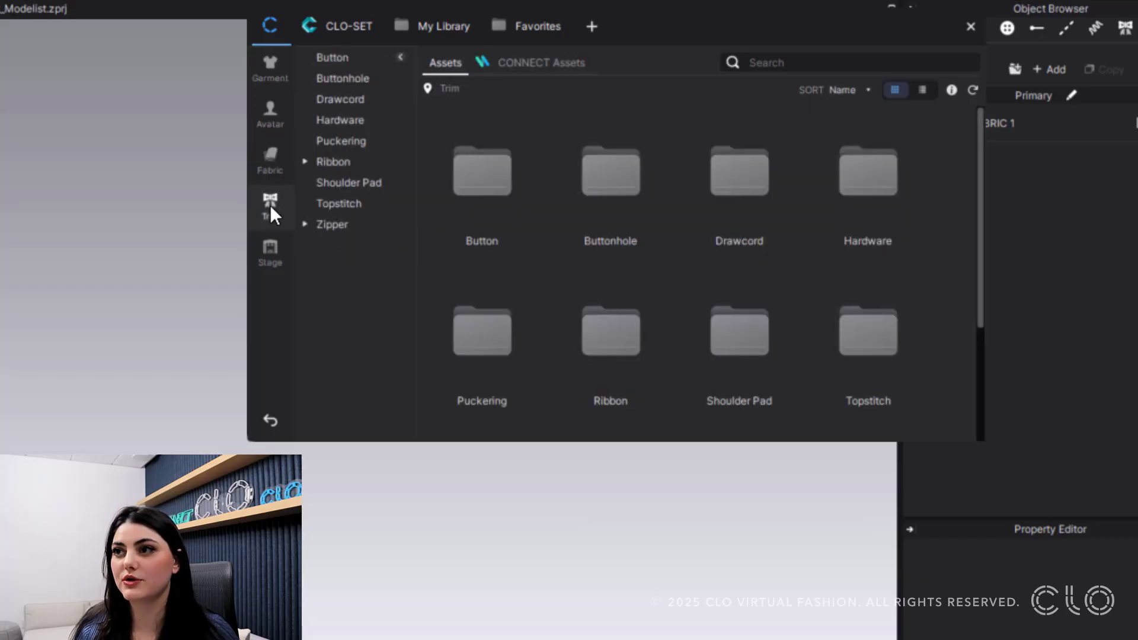
left_click(273, 261)
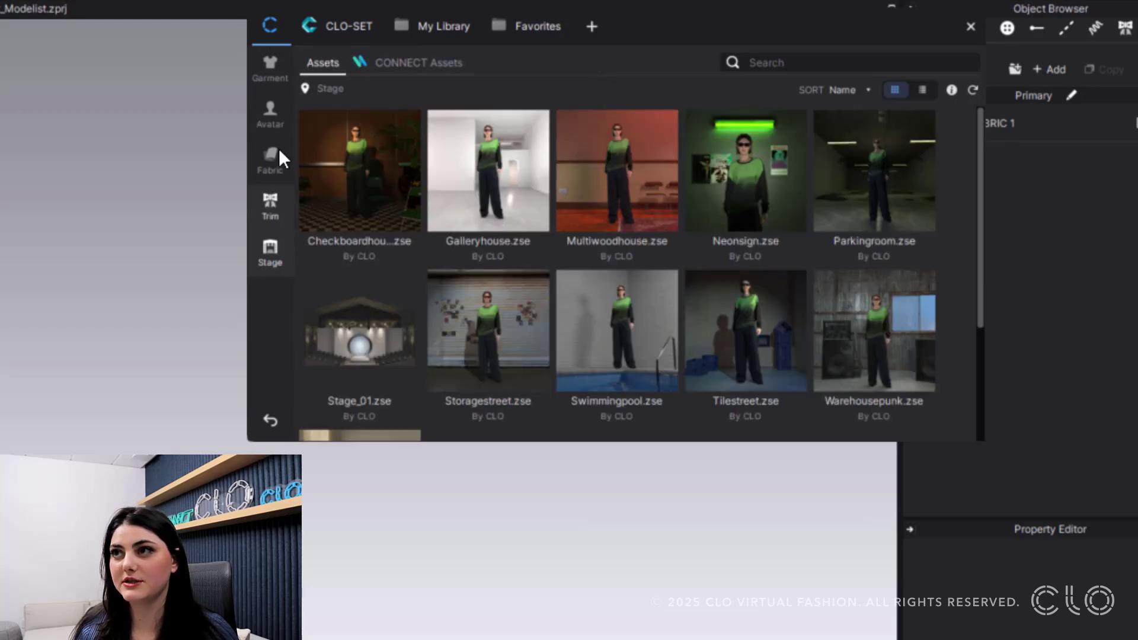
left_click(273, 76)
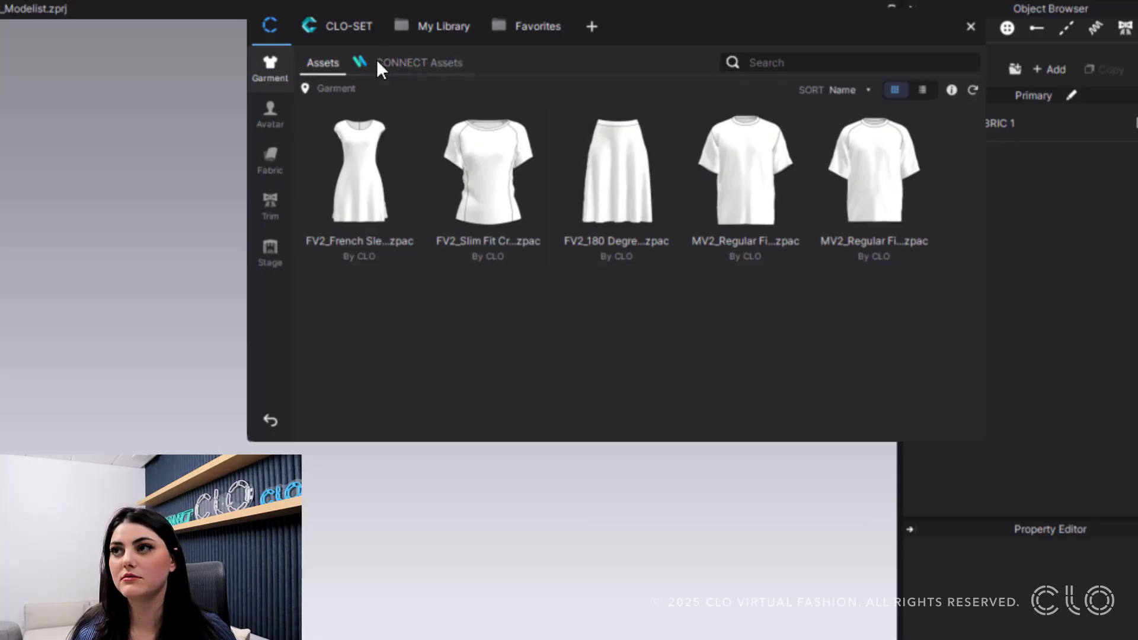
Search CONNECT community garments for 'Jacket'
left_click(423, 63)
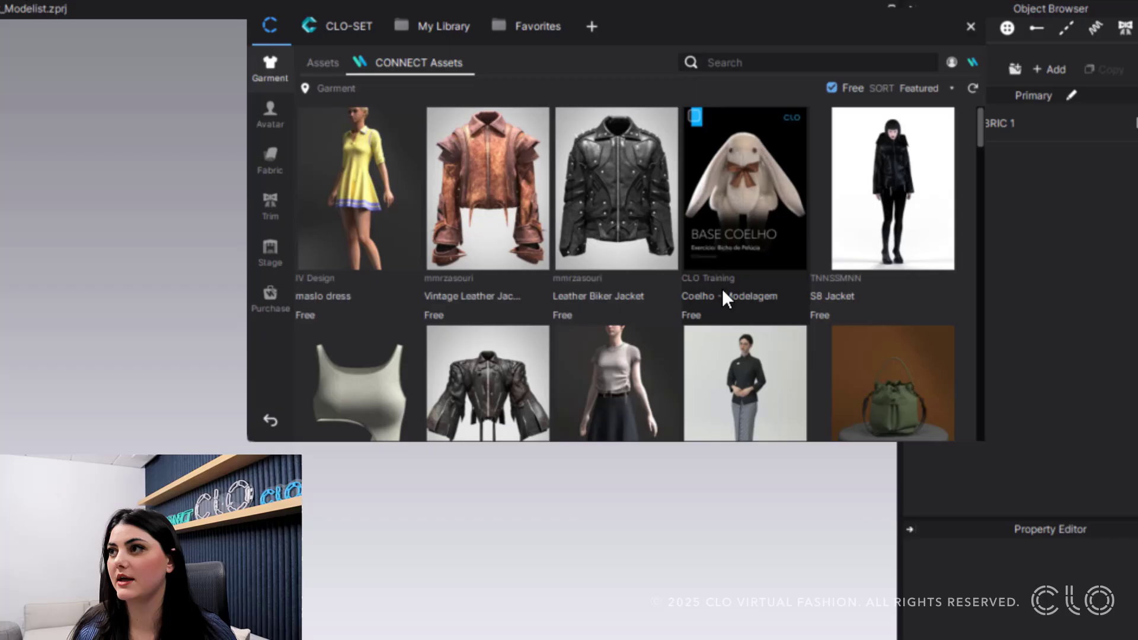
left_click(758, 62)
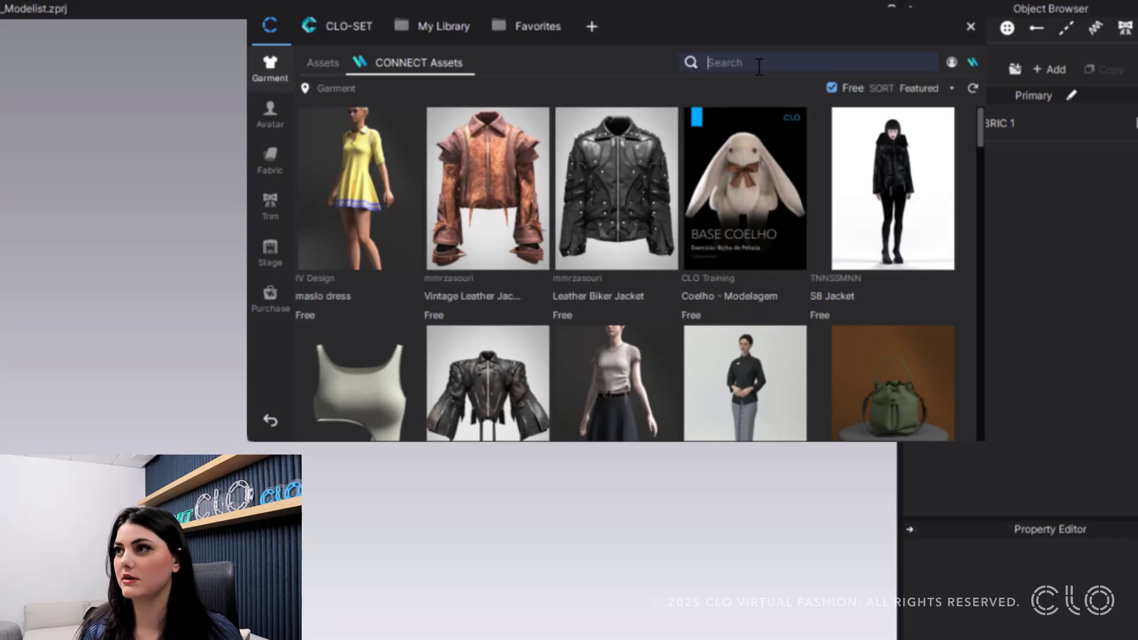
type("Jacket")
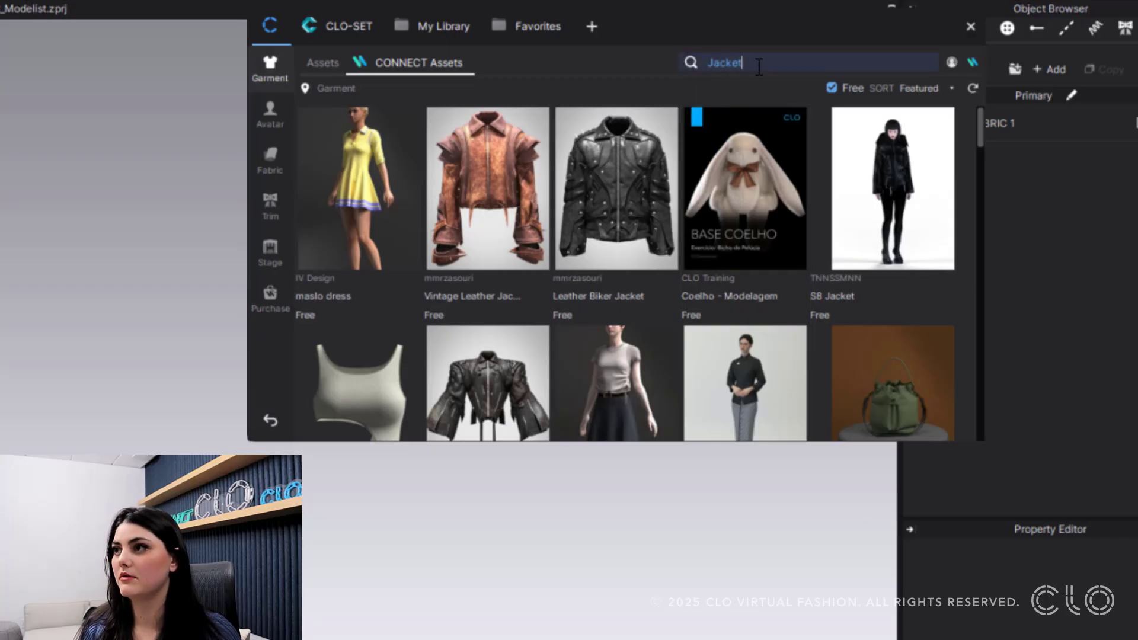
key("Return")
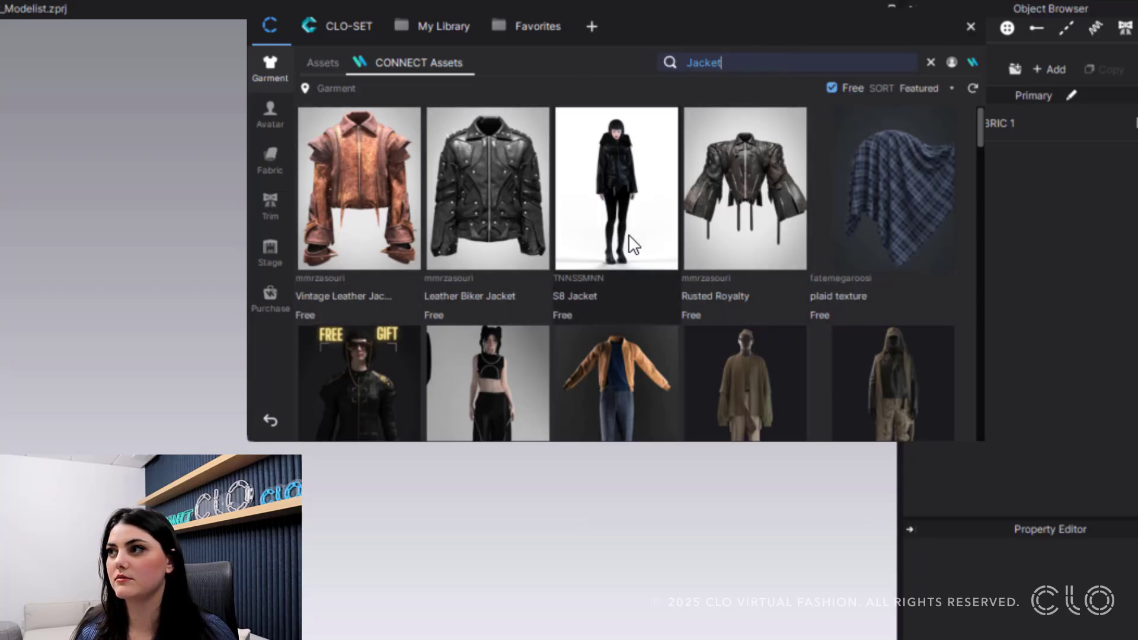
scroll(649, 241, "down", 10)
scroll(648, 241, "up", 10)
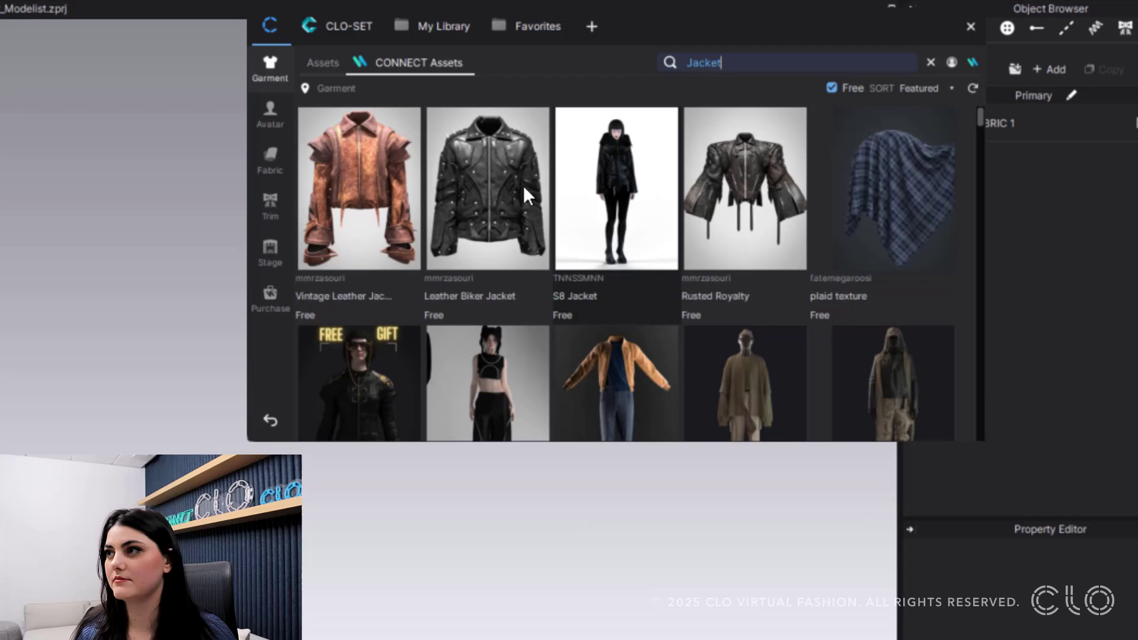
Sort by Newest, download and load the puffer jacket, then show local Avatar assets
left_click(950, 88)
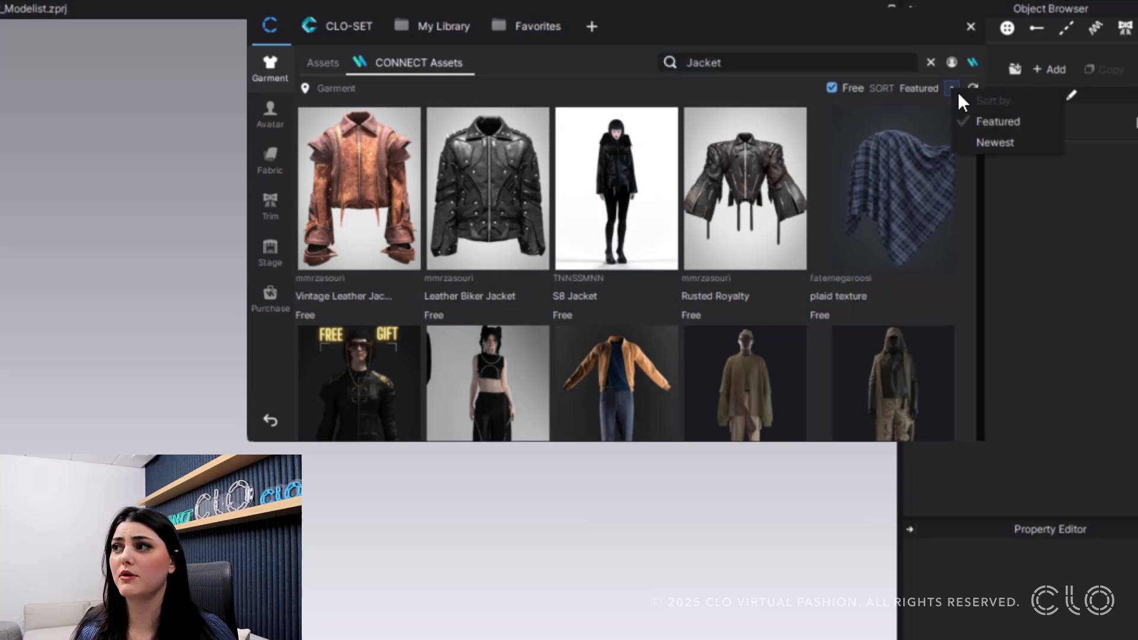
left_click(1001, 142)
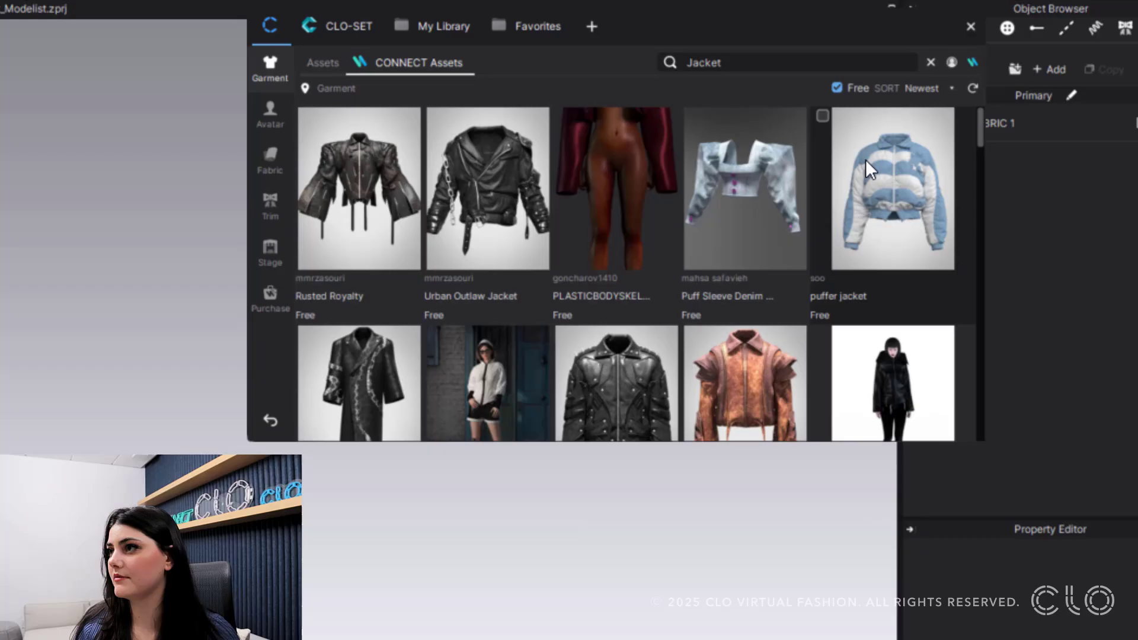
left_click(822, 116)
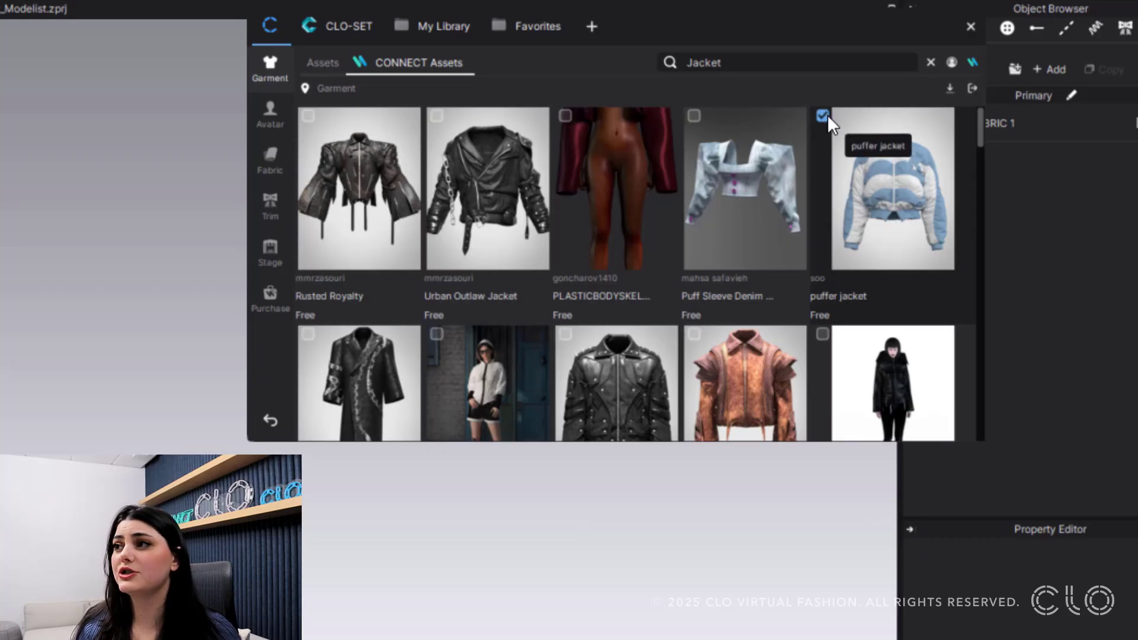
left_click(950, 89)
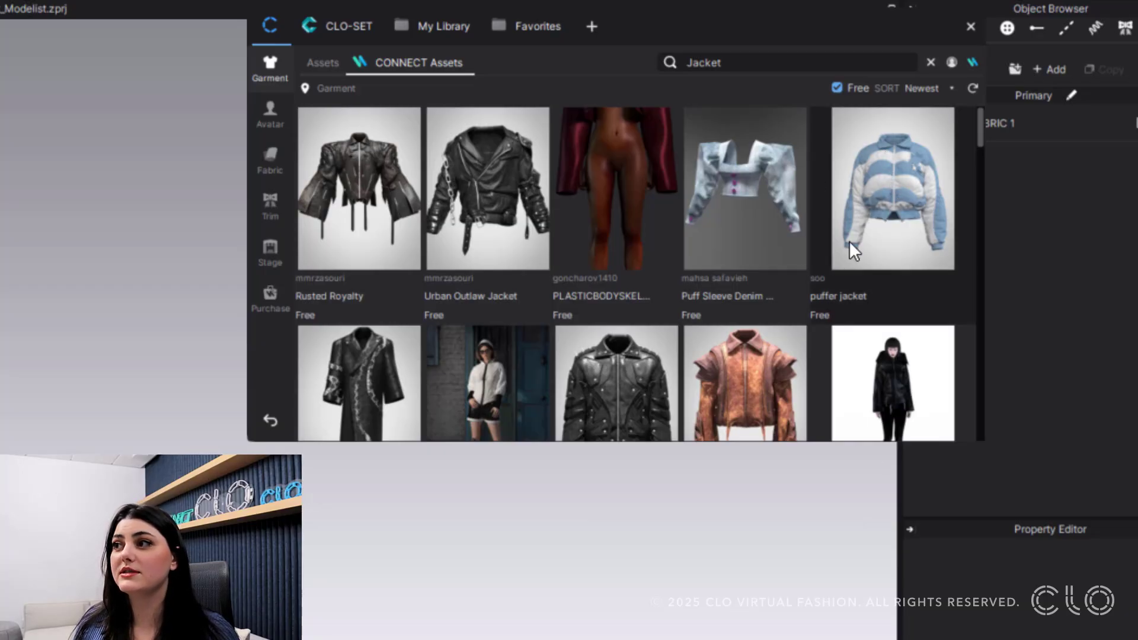
left_click(886, 171)
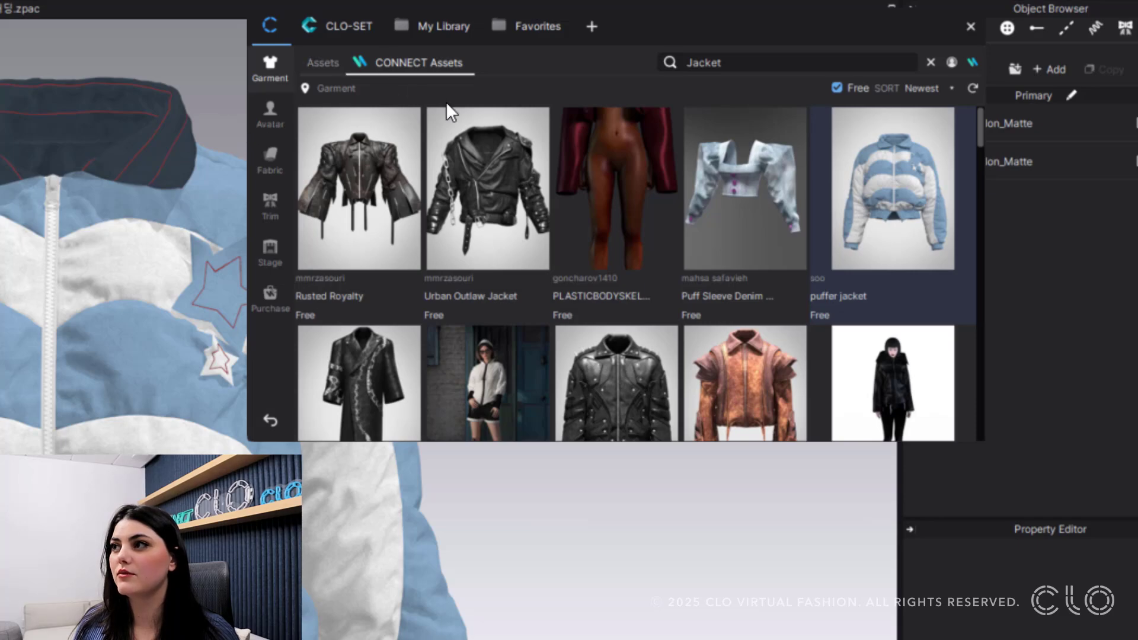
left_click(322, 61)
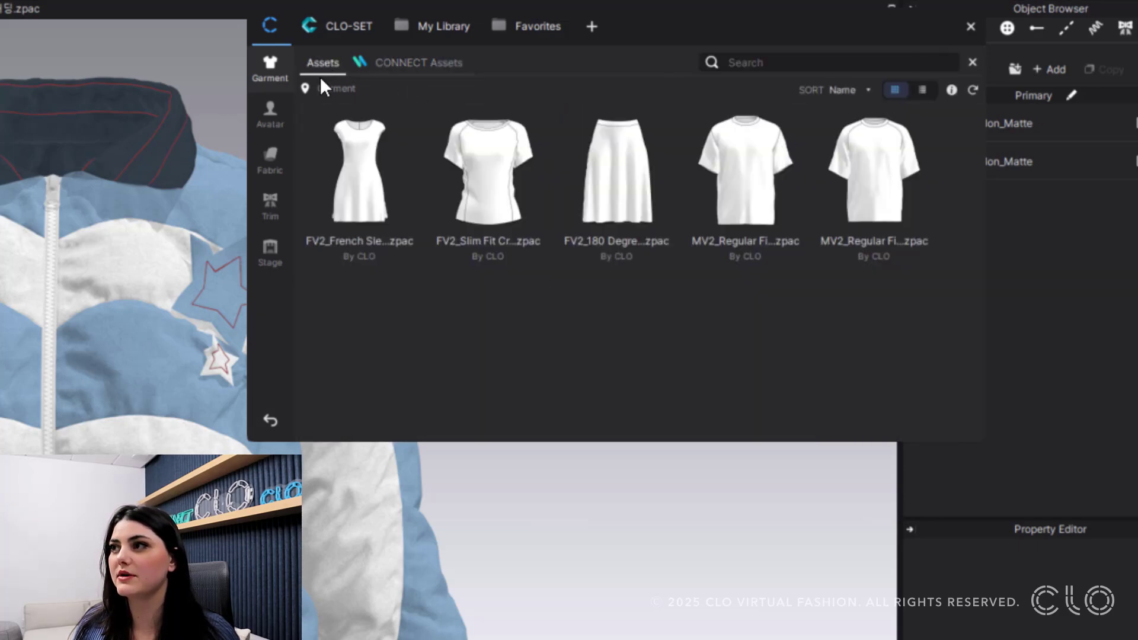
left_click(263, 116)
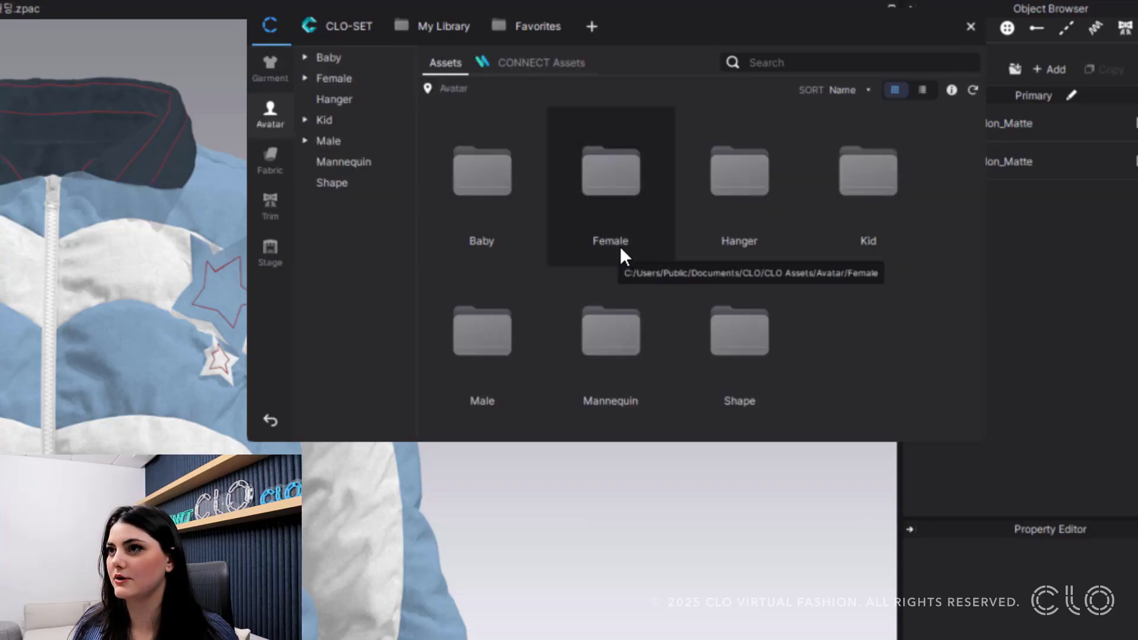
Open Avatar > Baby > Pose, tick and untick BV1_A, then view it on CONNECT Assets
left_click(346, 59)
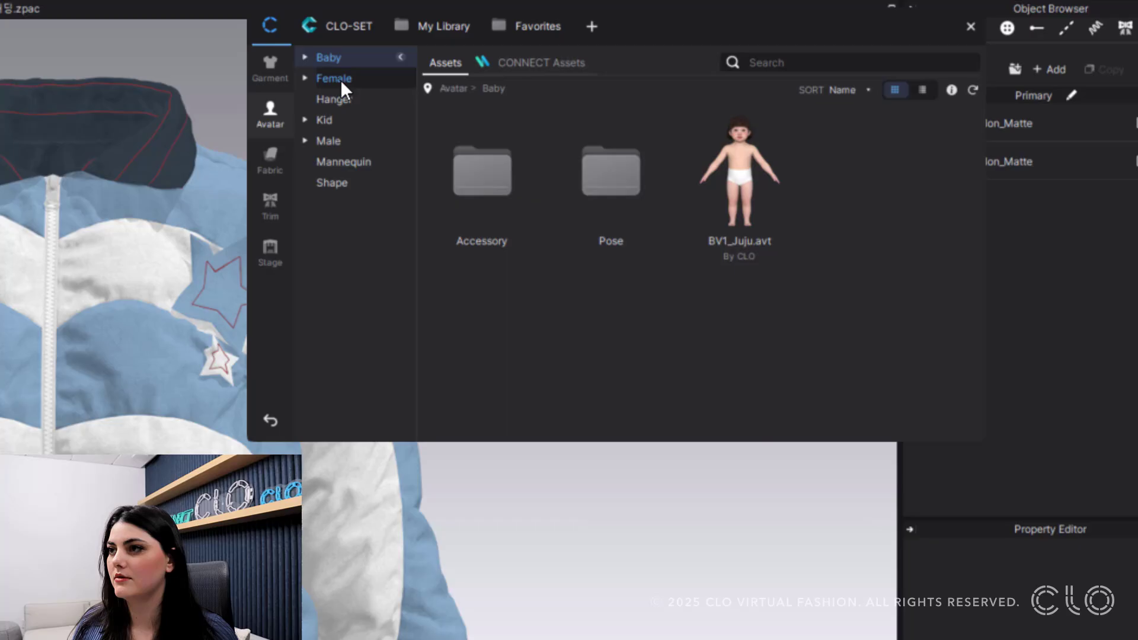
double_click(572, 175)
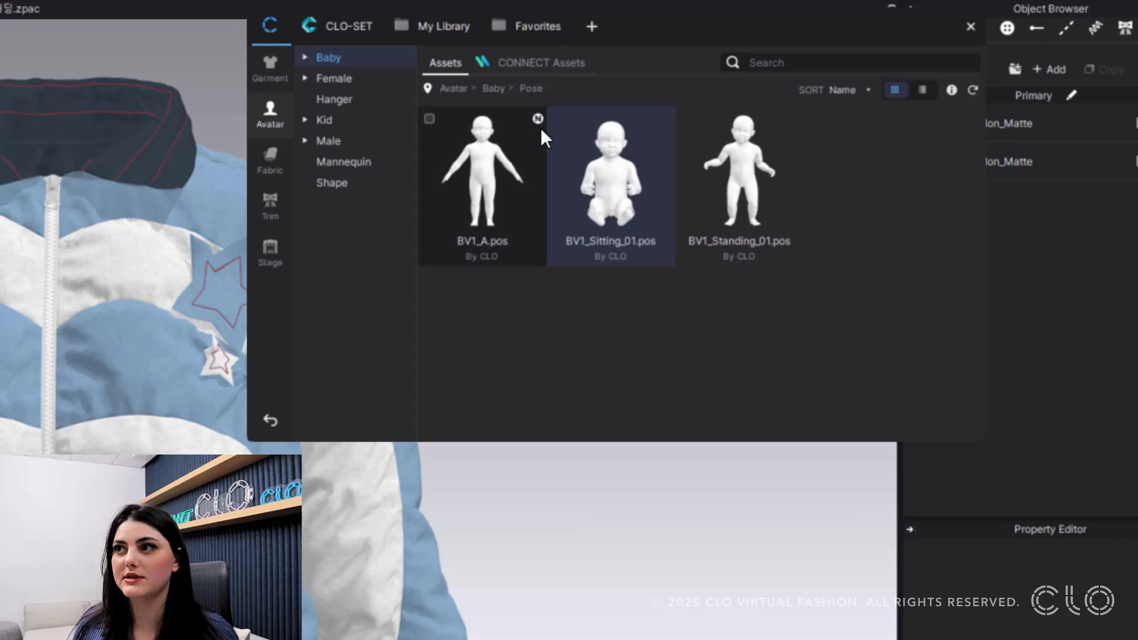
left_click(430, 118)
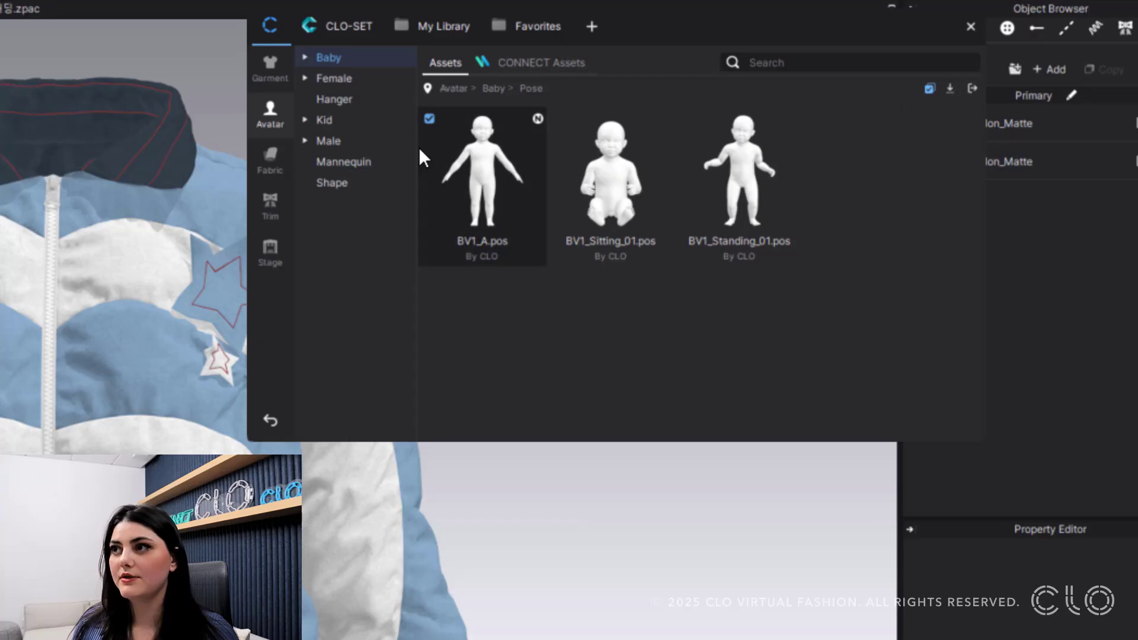
left_click(950, 89)
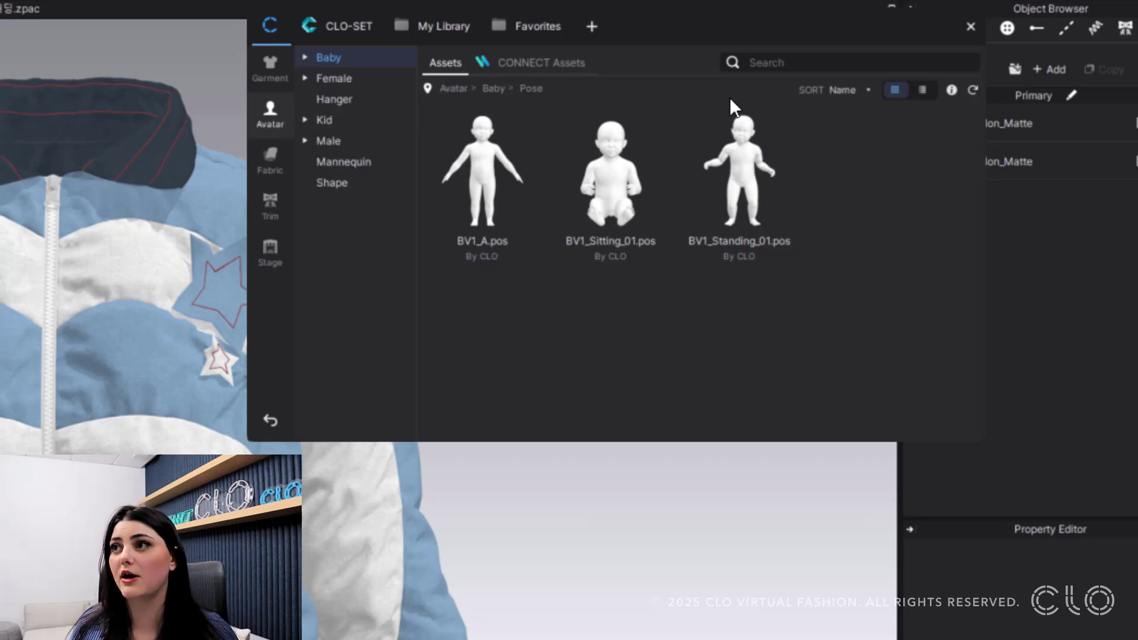
left_click(504, 60)
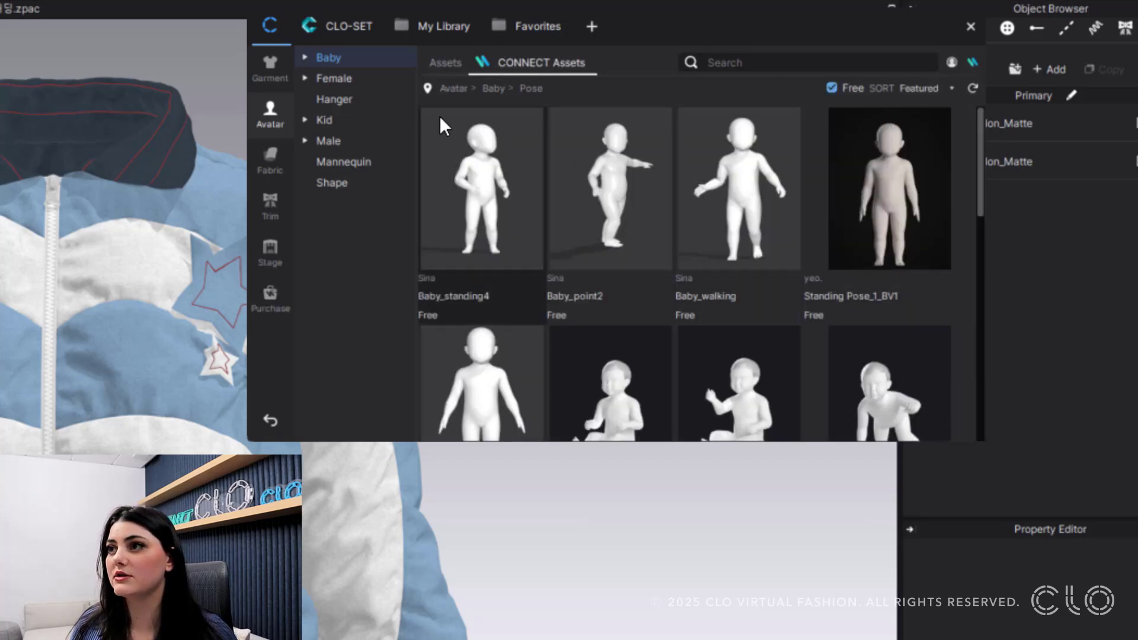
Mark Standing Pose_1_BV1, BV1 Sitting 01 and Baby_Attention for download
left_click(500, 198)
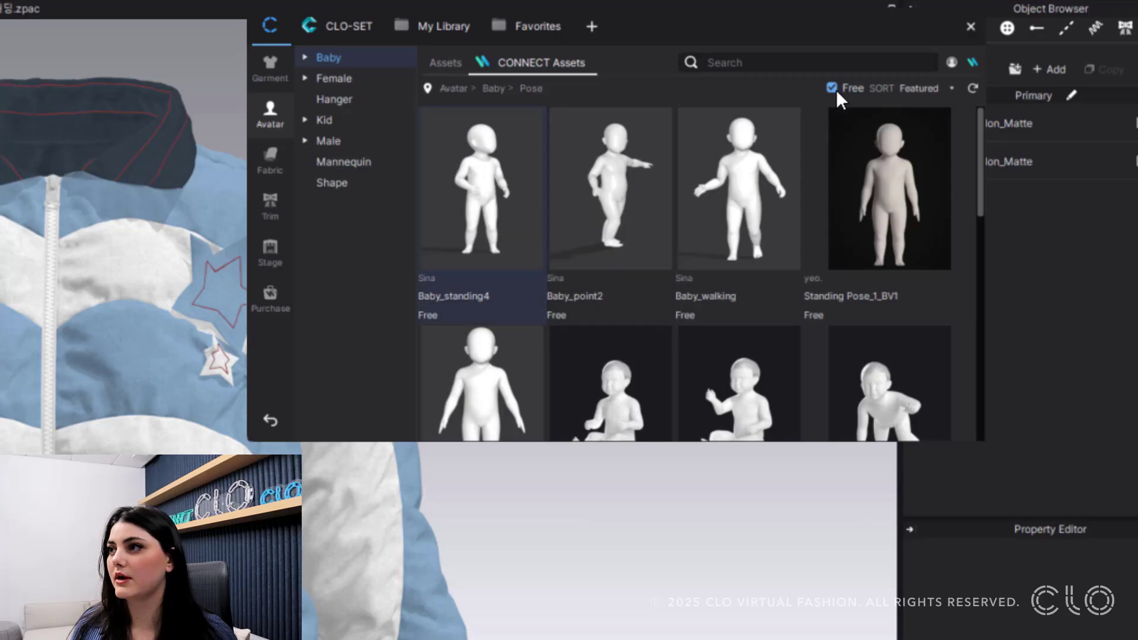
left_click(835, 116)
scroll(827, 273, "down", 5)
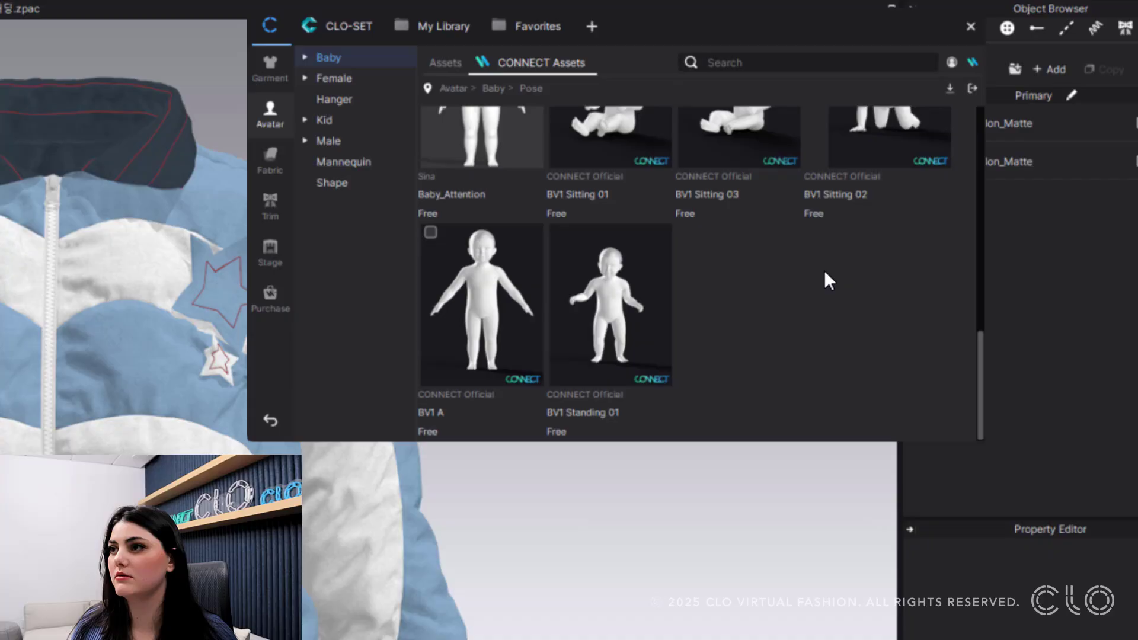
scroll(770, 268, "up", 5)
left_click(559, 332)
scroll(462, 338, "down", 3)
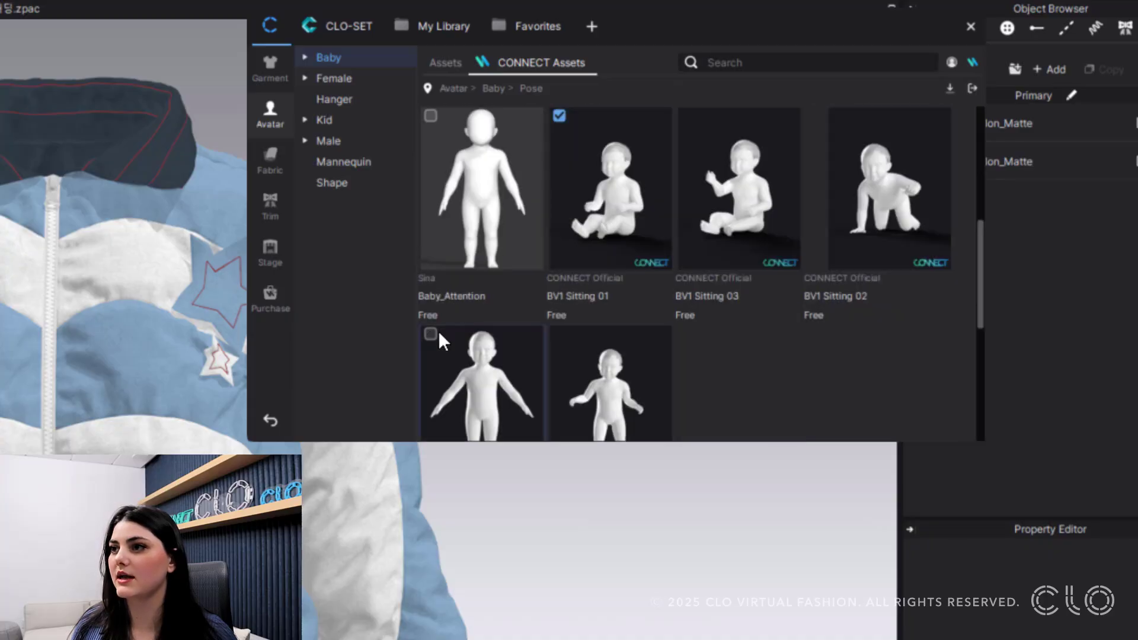
left_click(431, 334)
scroll(527, 132, "up", 3)
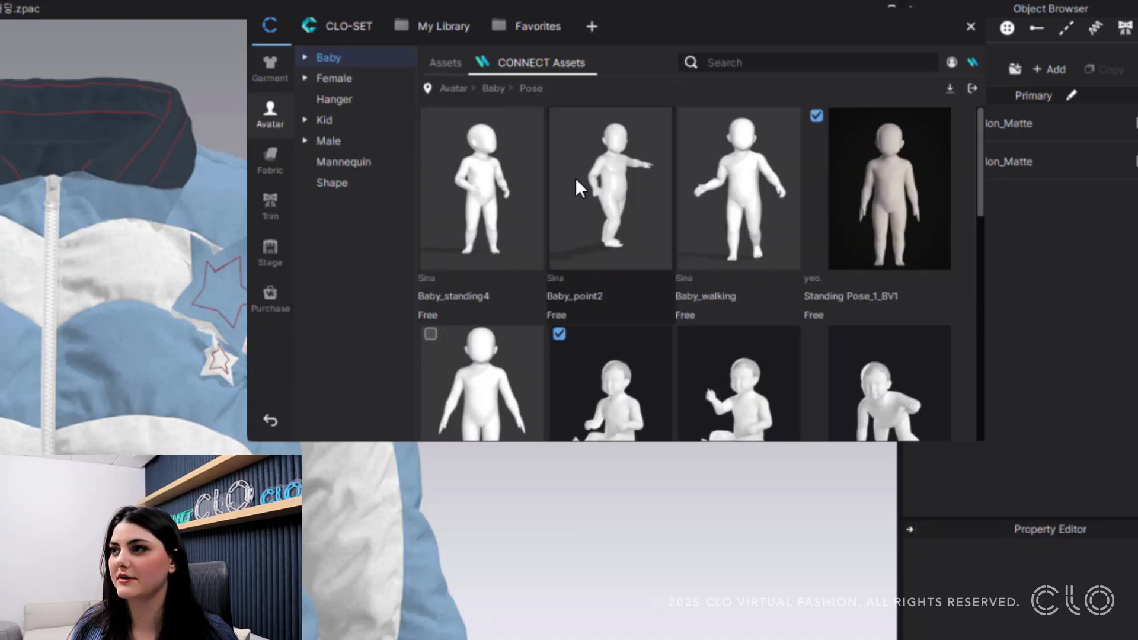
left_click(430, 334)
Download the three baby poses and return to the local Garment templates
scroll(571, 180, "down", 3)
scroll(645, 195, "up", 3)
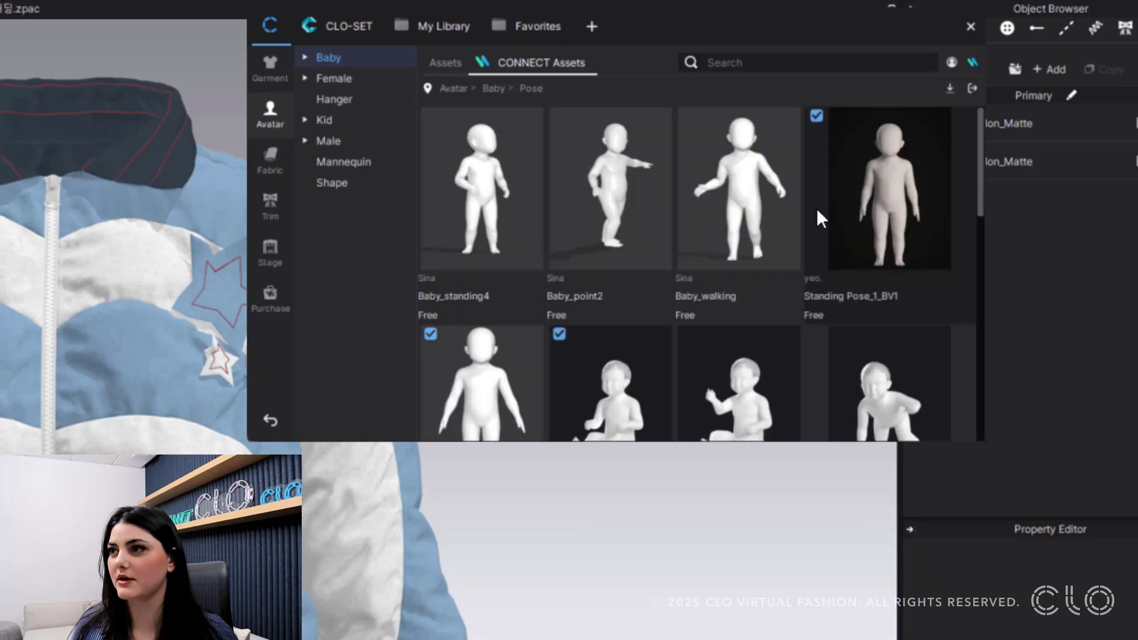
scroll(526, 242, "down", 5)
scroll(680, 251, "up", 5)
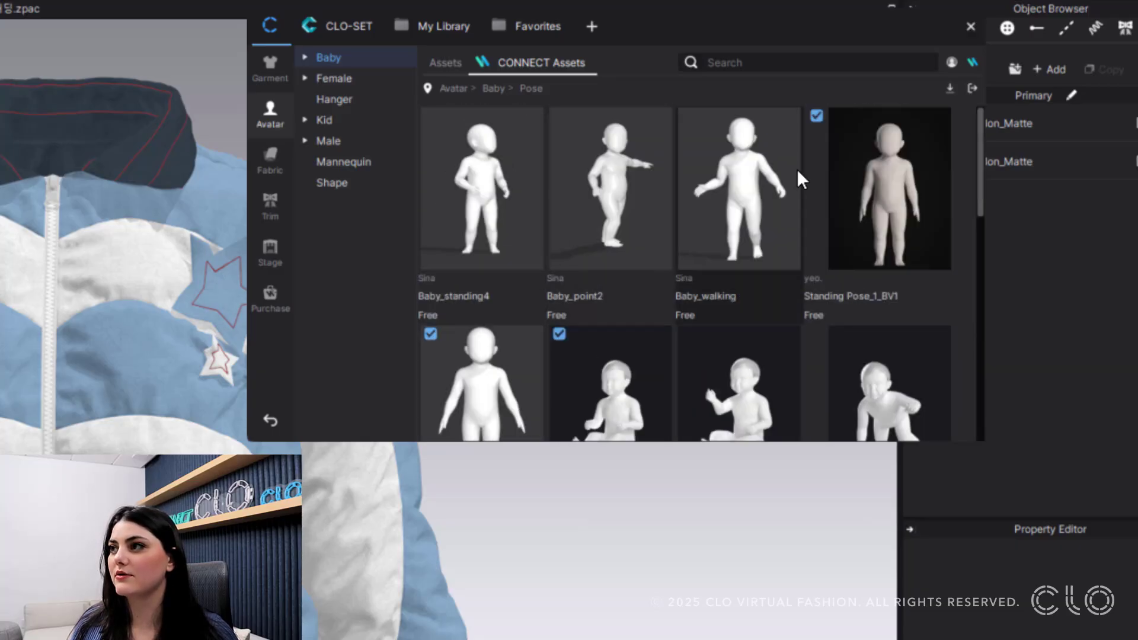
left_click(949, 94)
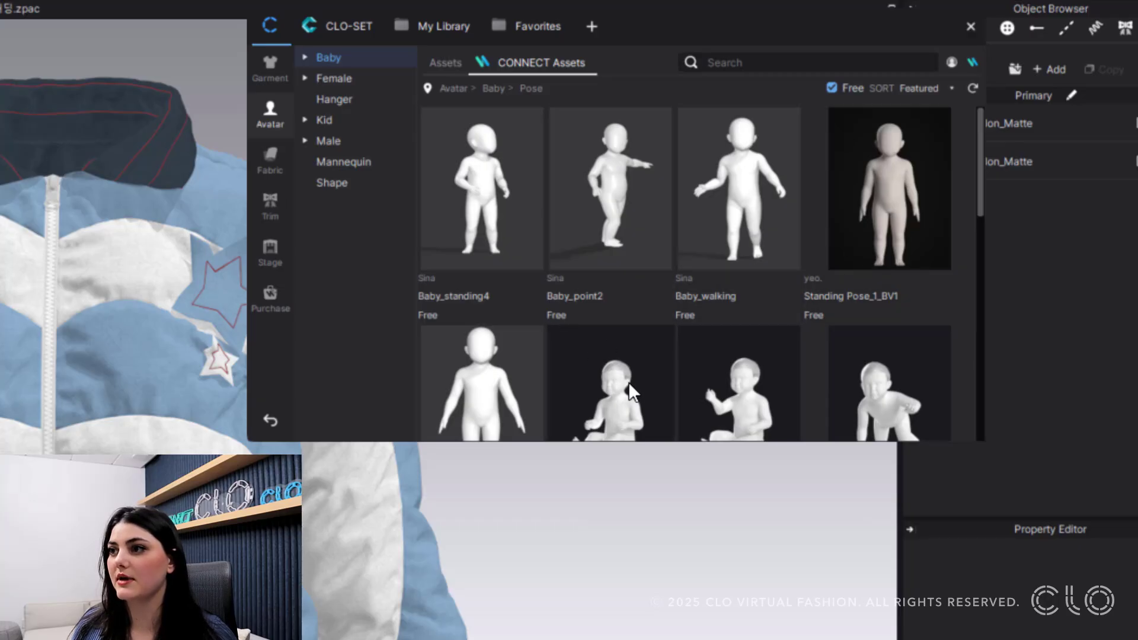
left_click(446, 62)
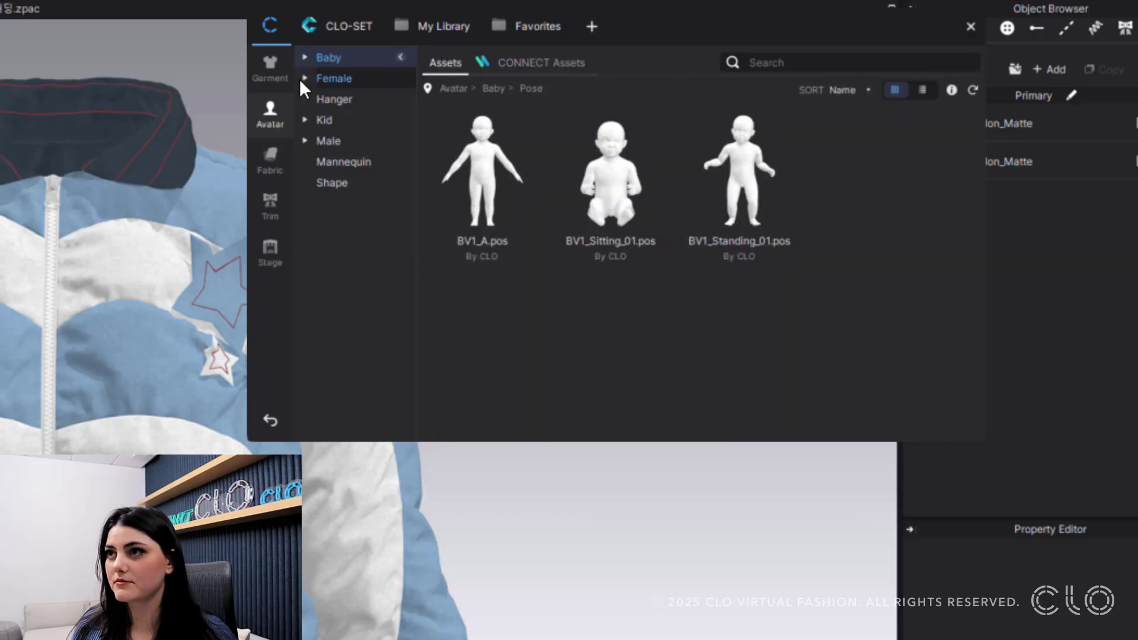
left_click(264, 80)
Sort the garment templates by Last Modified, then back to Name
double_click(508, 219)
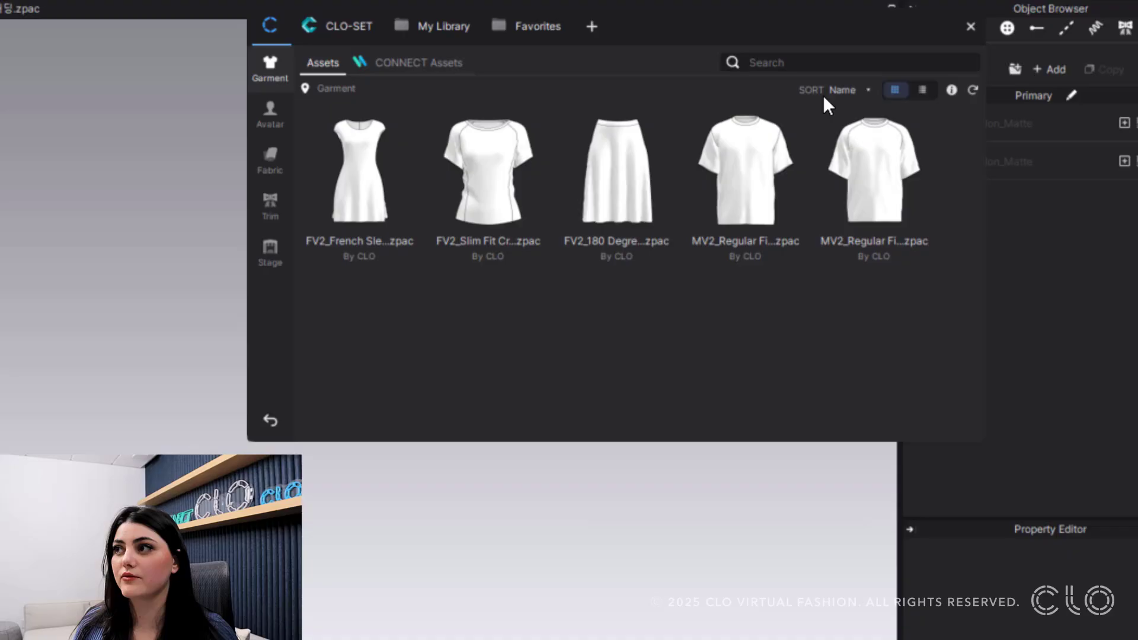
left_click(867, 90)
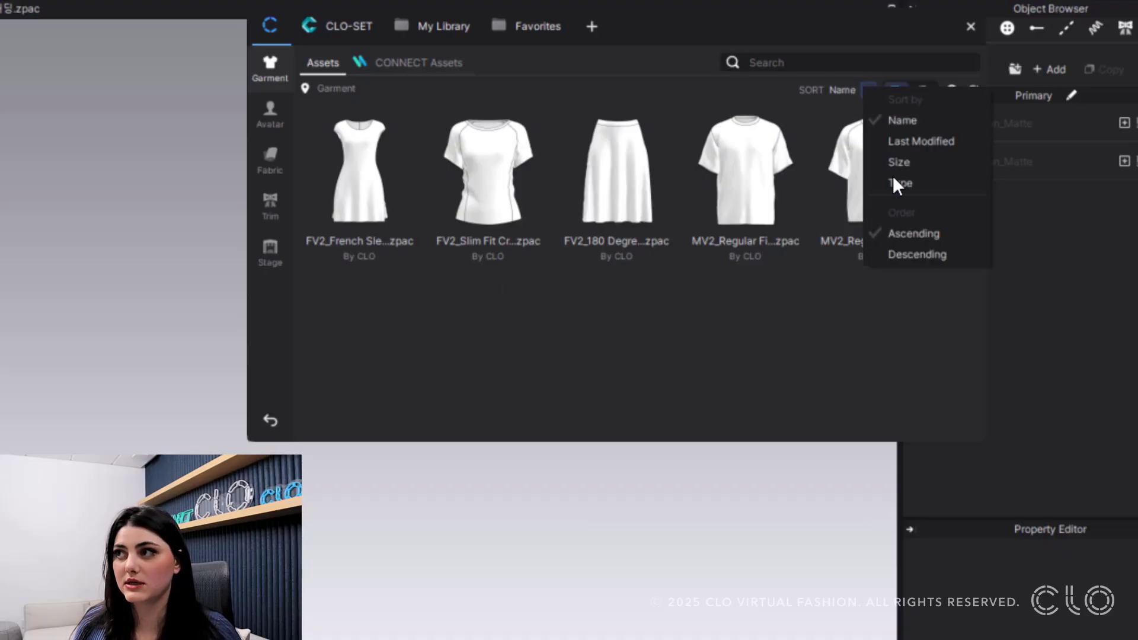
left_click(950, 143)
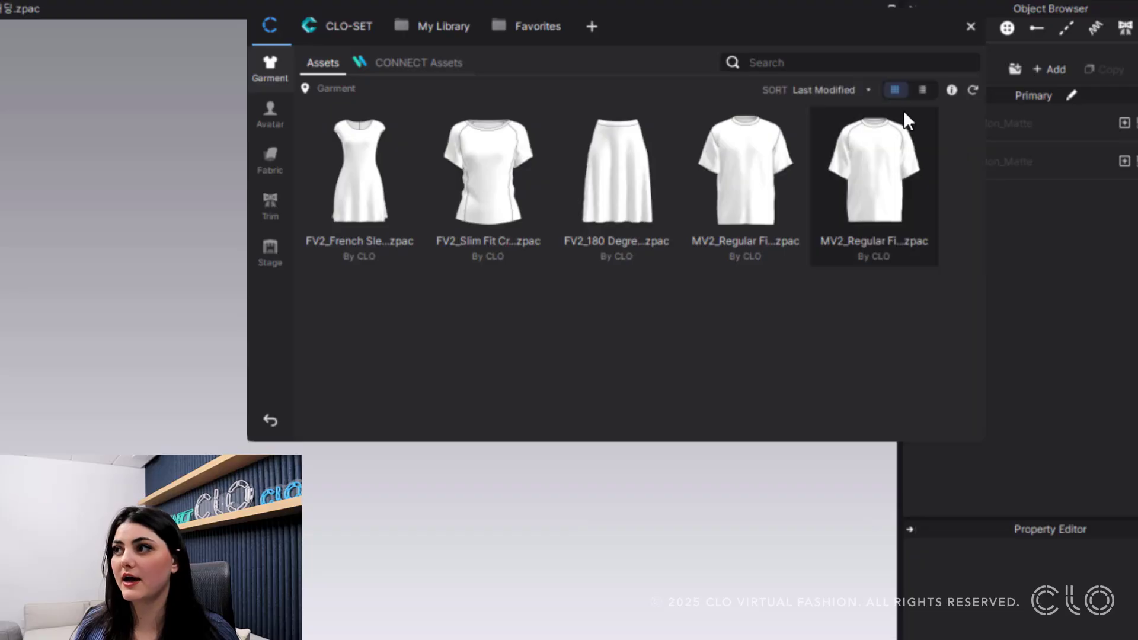
left_click(866, 90)
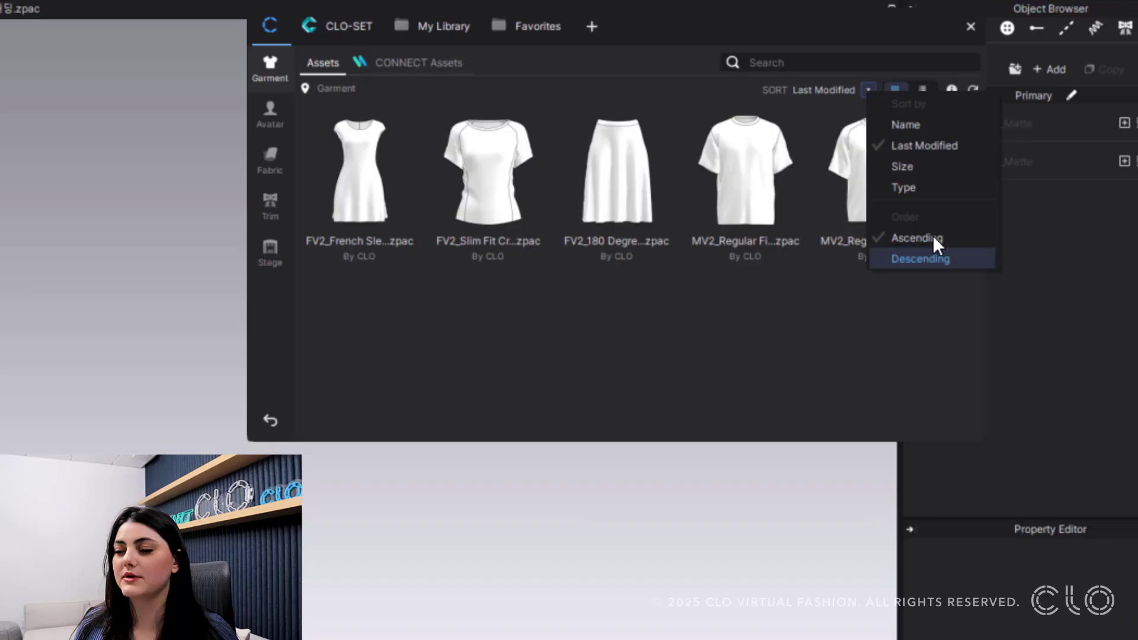
left_click(919, 124)
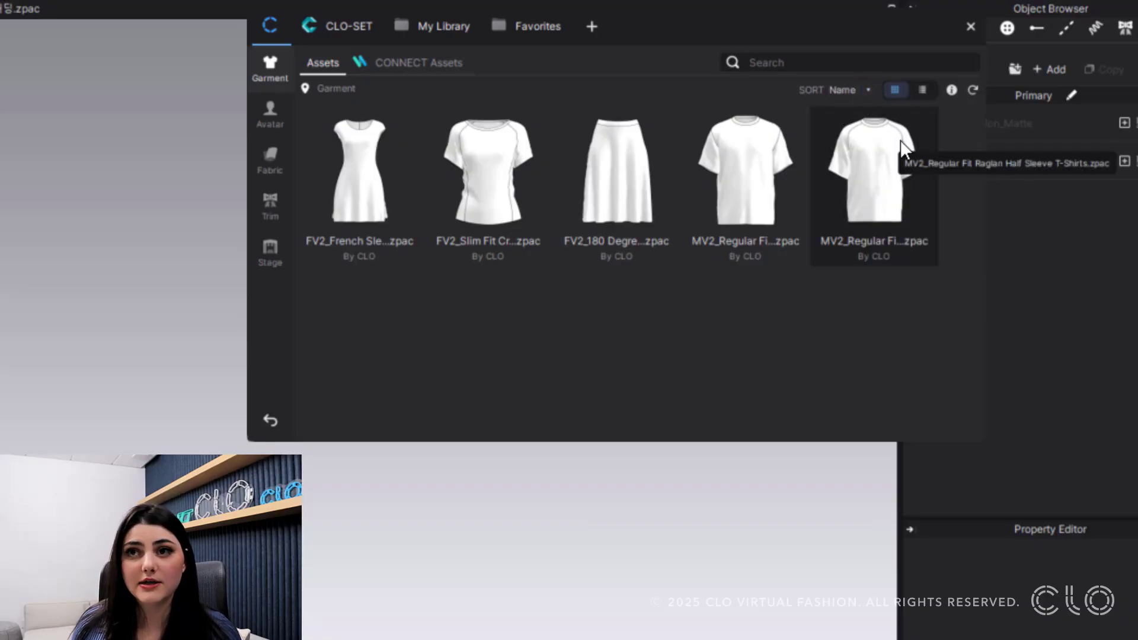
Switch to List view with a preview pane and preview the skirt and T-shirt templates
left_click(922, 91)
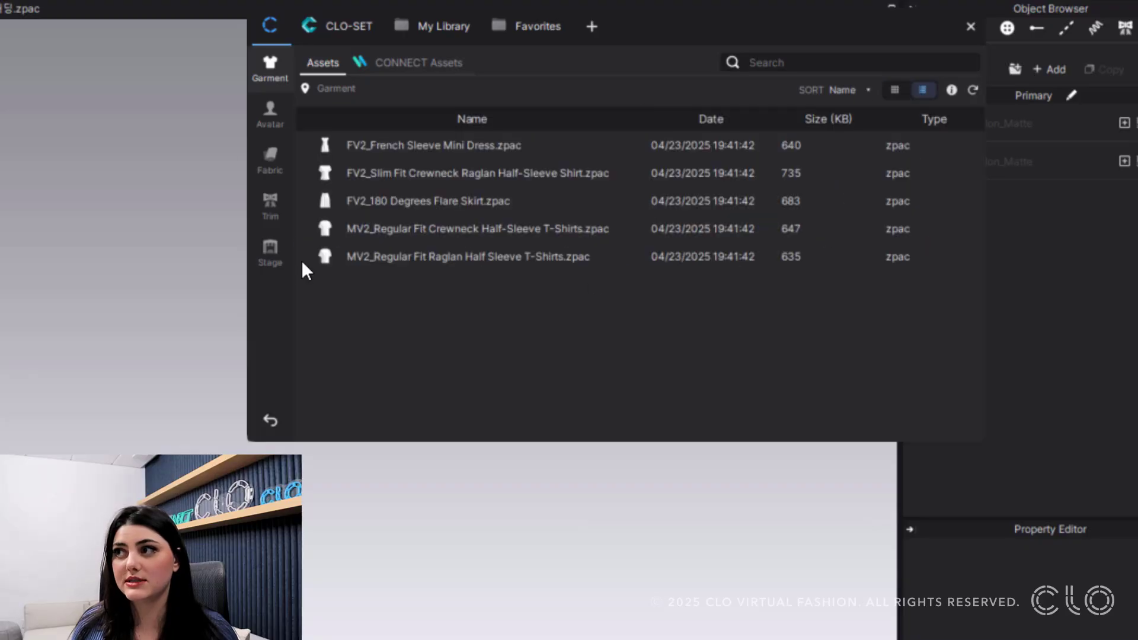
left_click(950, 90)
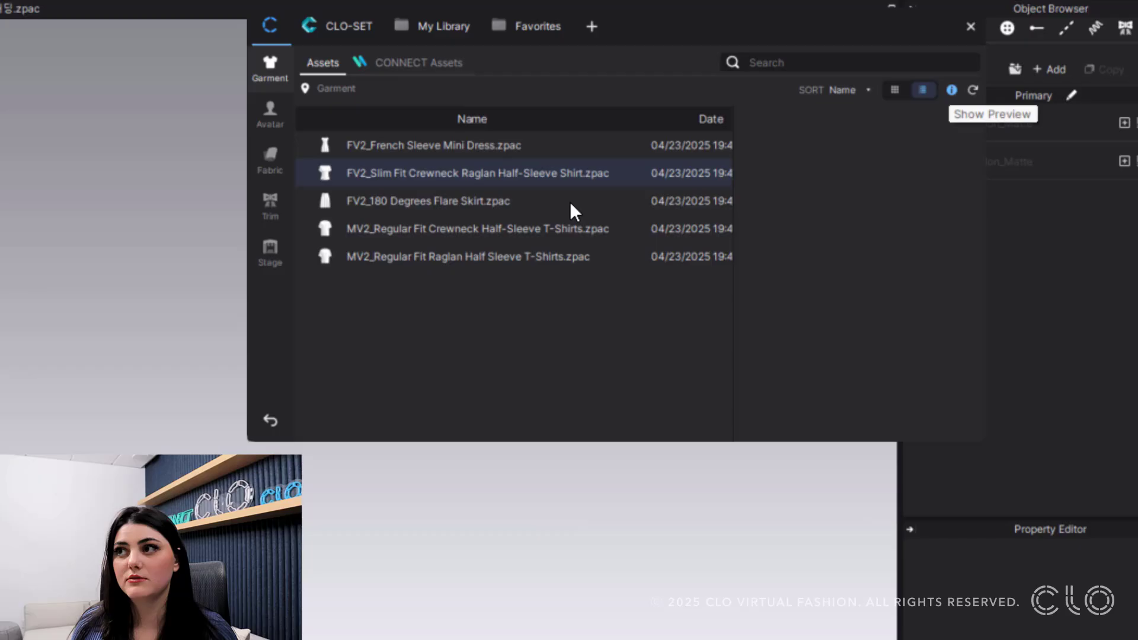
left_click(456, 198)
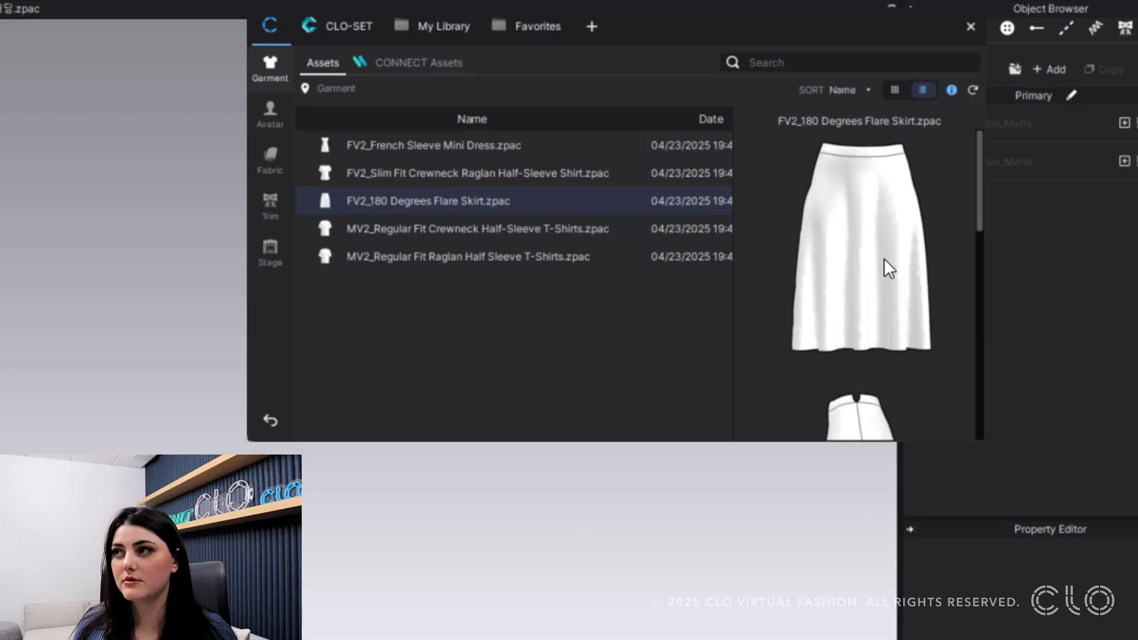
left_click(421, 236)
left_click(425, 257)
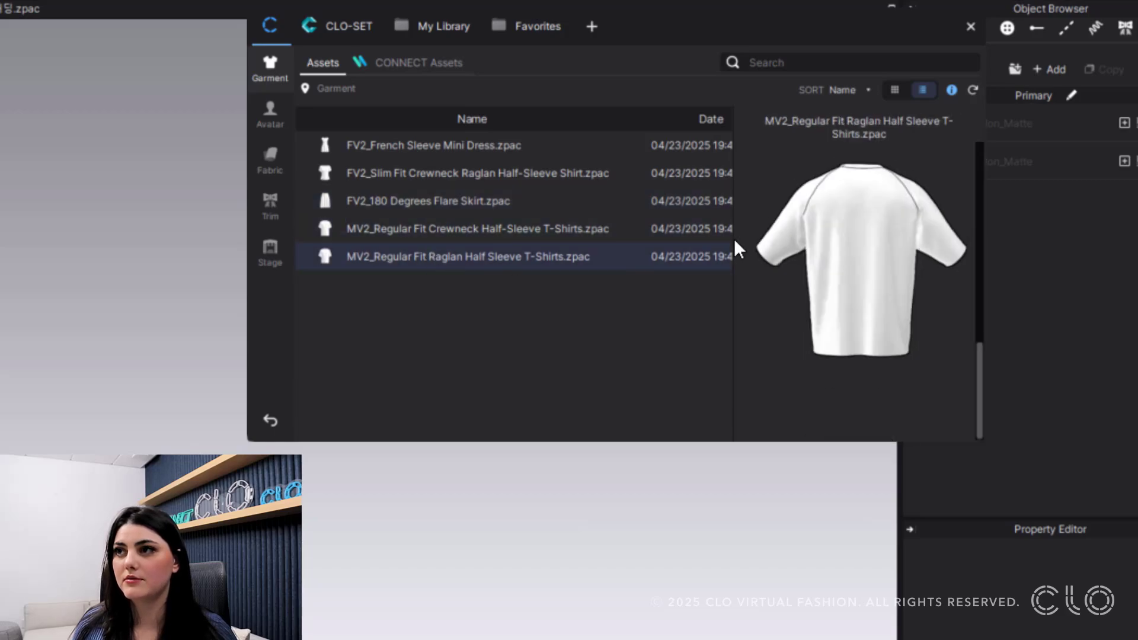
Open Avatar > Female and preview the FV2.1_Mia and FV2.1_Naomi avatars
left_click(270, 114)
double_click(475, 169)
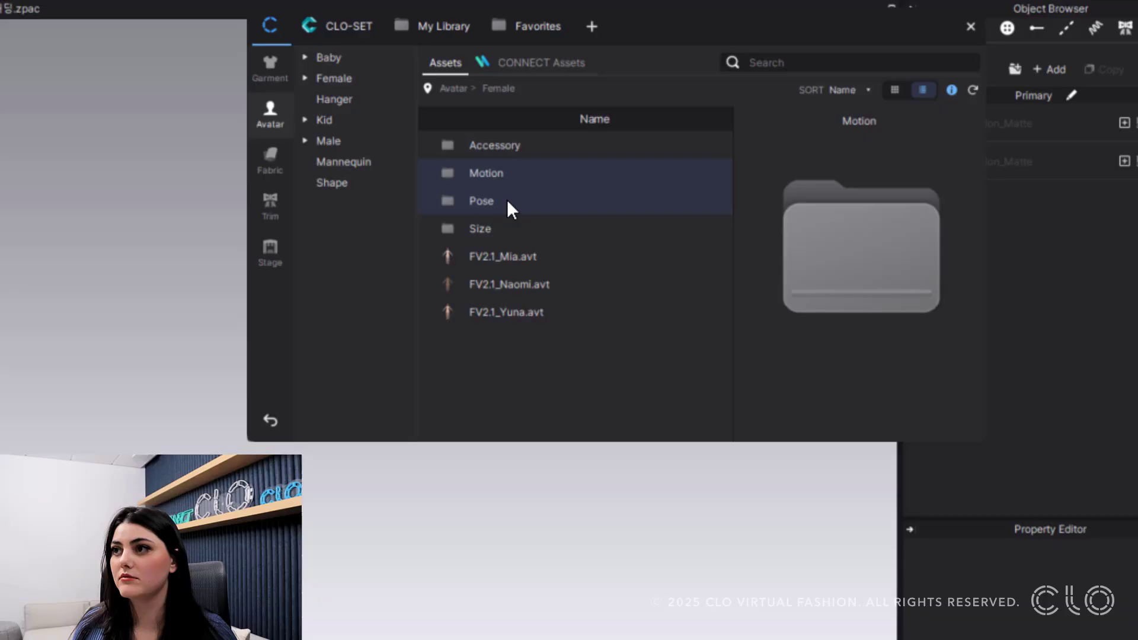
left_click(503, 257)
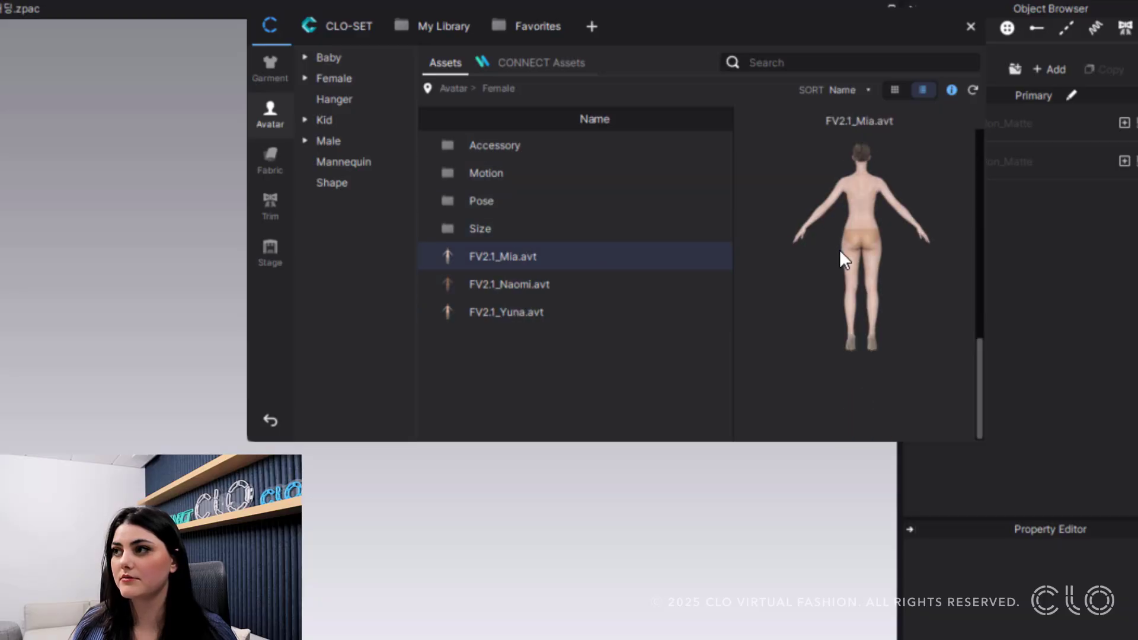
left_click(535, 285)
Show Fabric assets and review the V1_Cut_Sew_Knit_Cotton_Rayon_Jersey.zfab details
left_click(270, 157)
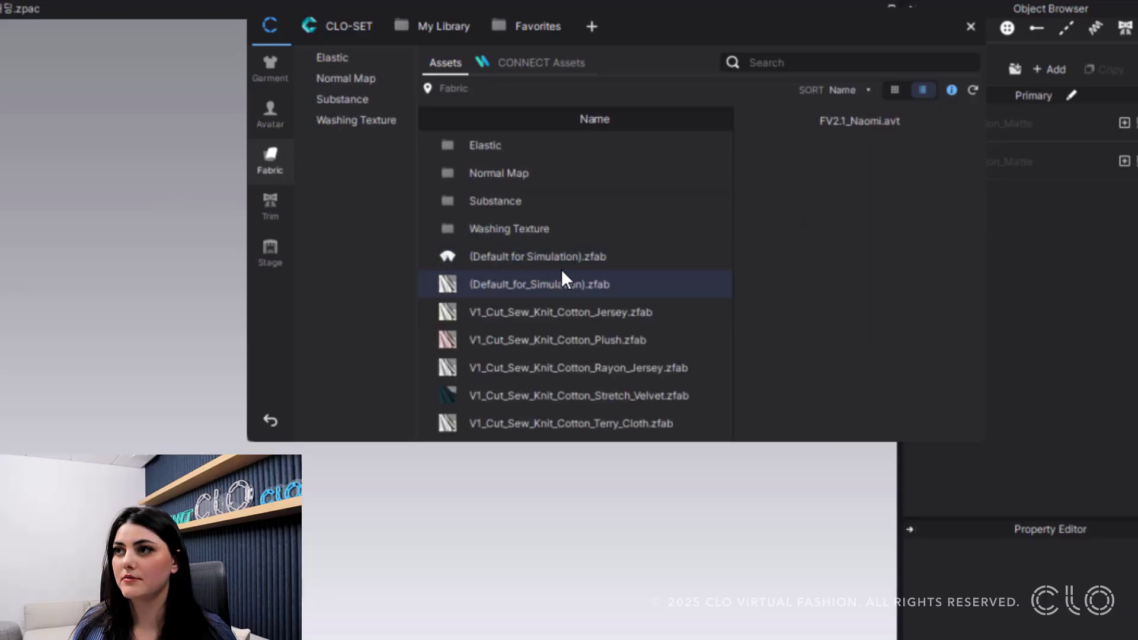
left_click(521, 286)
left_click(569, 367)
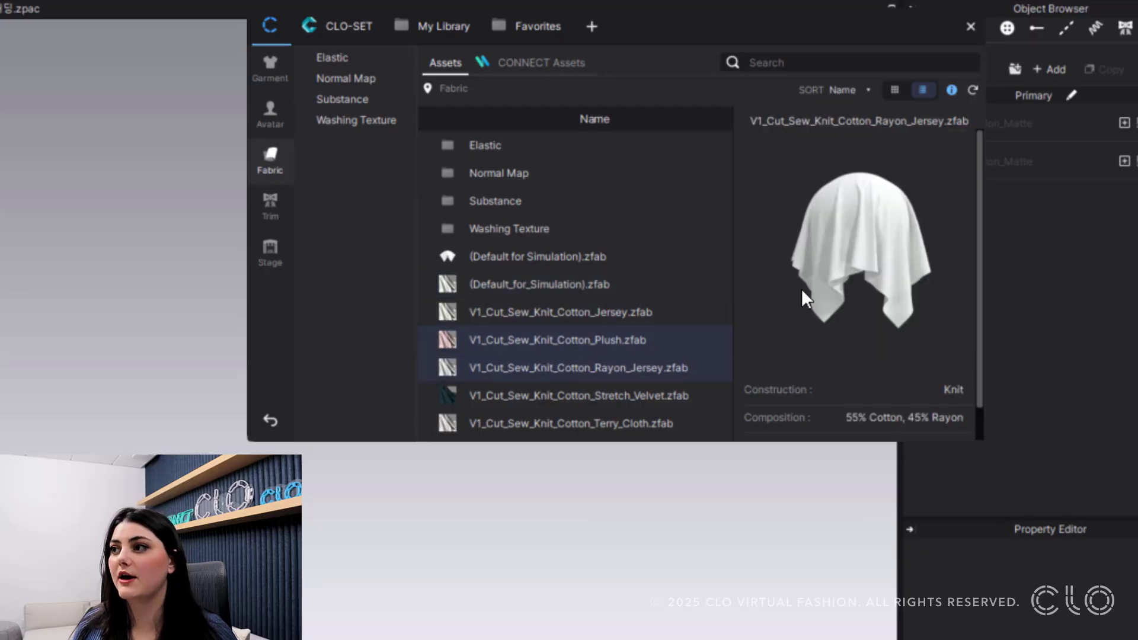
scroll(889, 258, "down", 4)
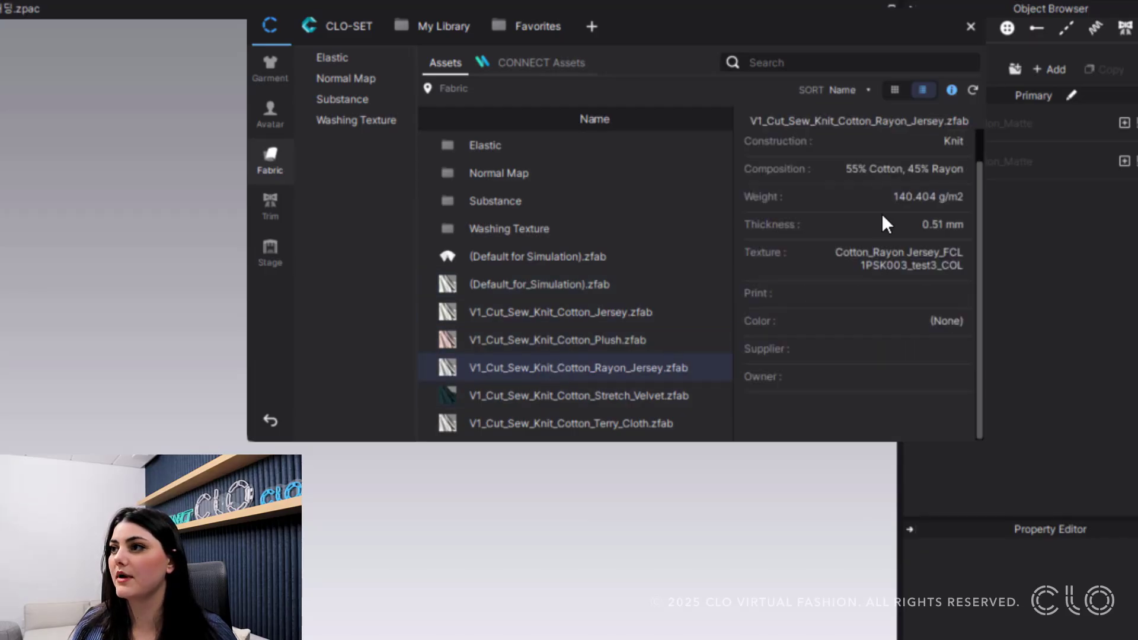
scroll(897, 320, "up", 4)
scroll(910, 267, "down", 4)
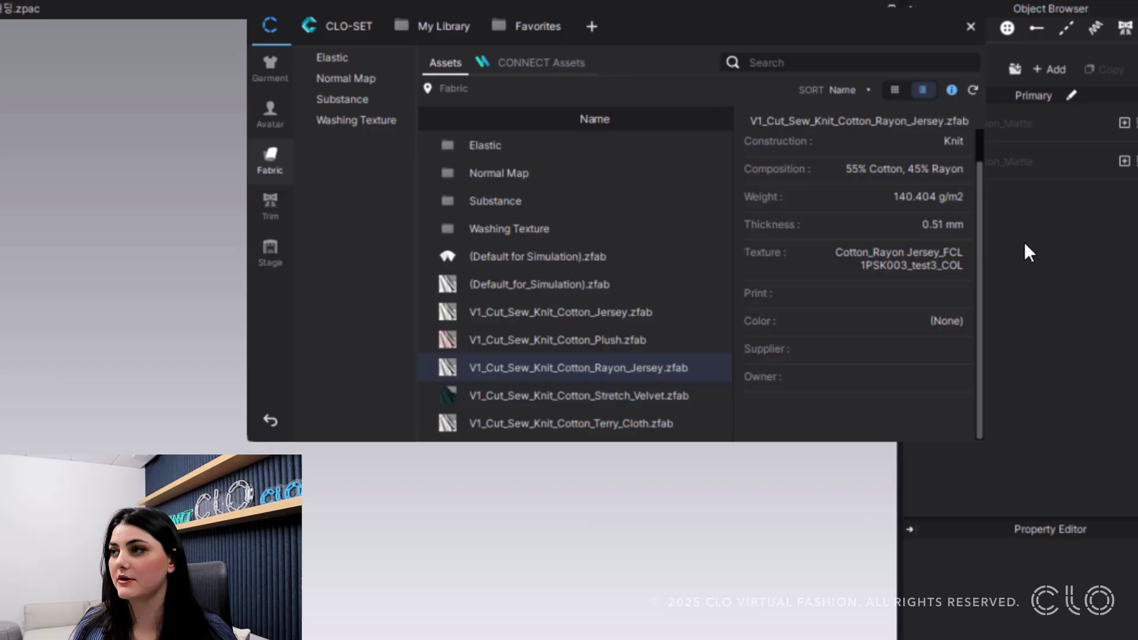
left_click(563, 311)
scroll(889, 248, "up", 4)
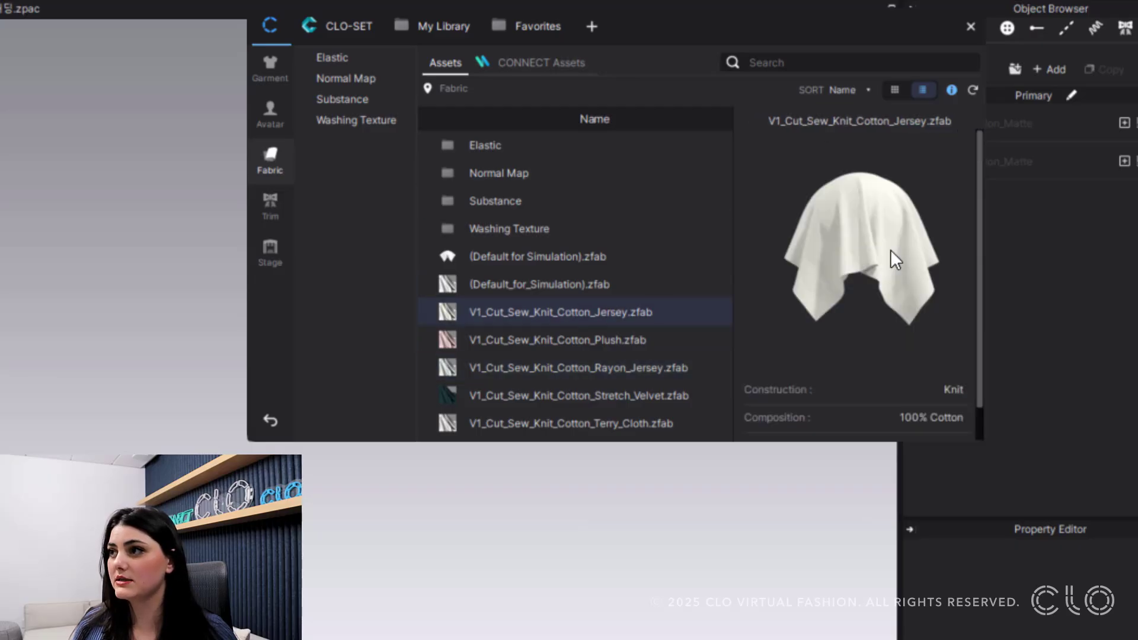
left_click(589, 377)
scroll(898, 262, "down", 4)
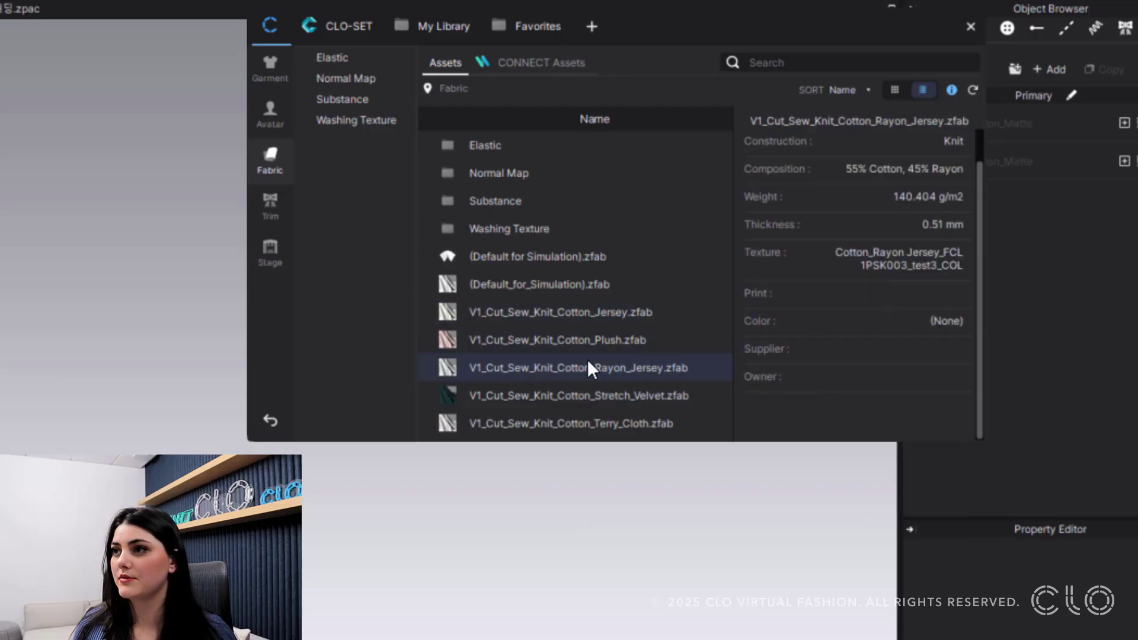
scroll(546, 261, "down", 5)
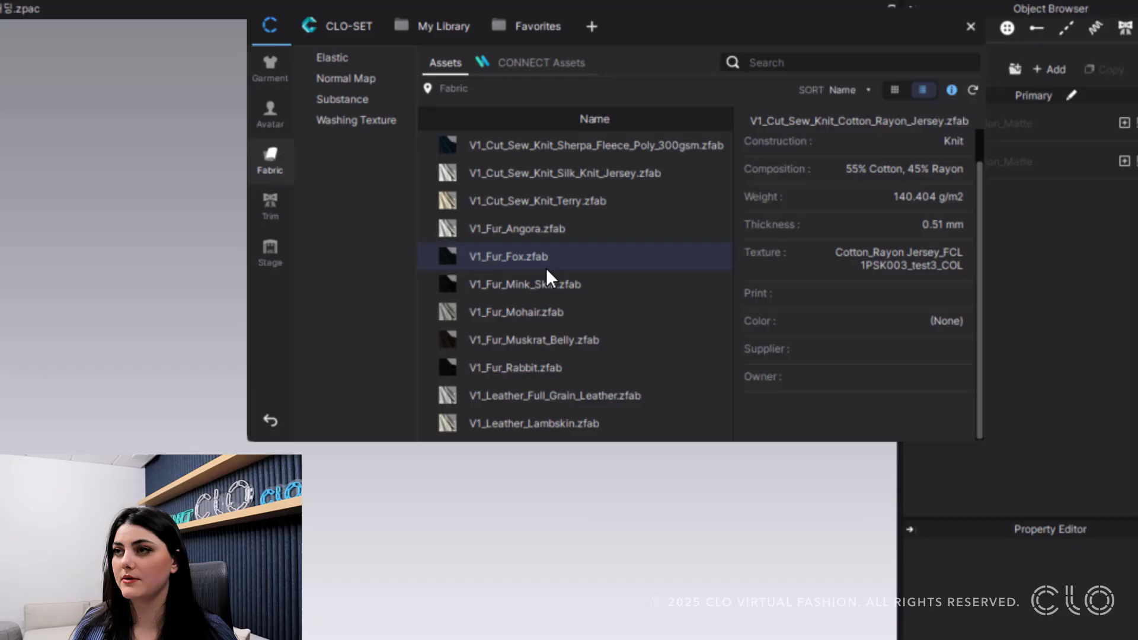
Download both fabrics in the Elastic folder, including Knitted Elastic
left_click(356, 56)
left_click(538, 148)
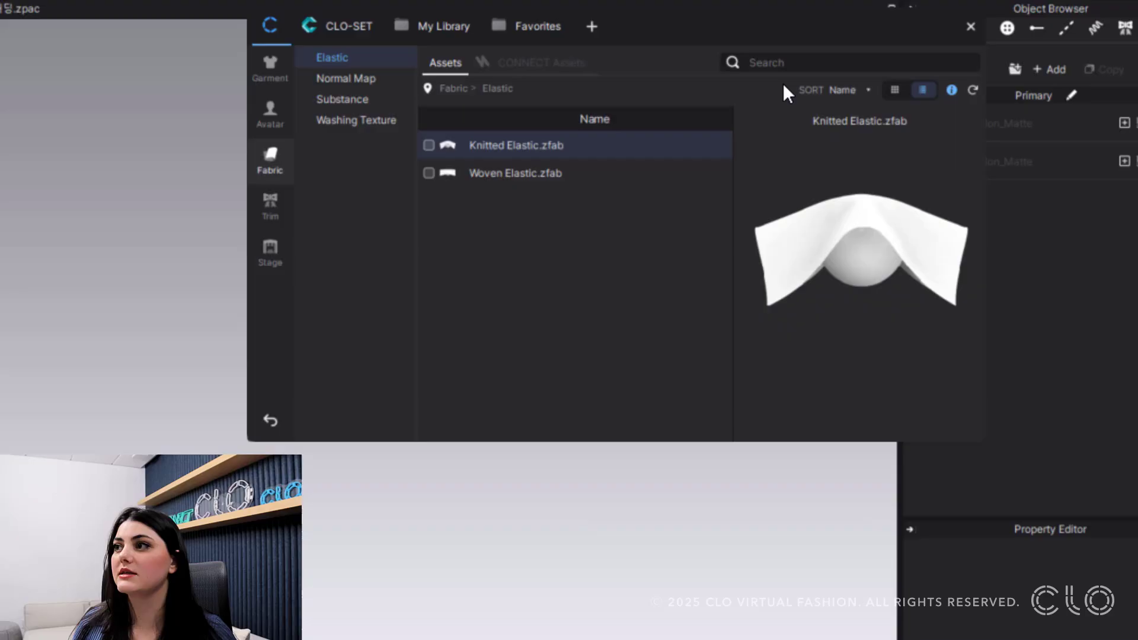
left_click(428, 145)
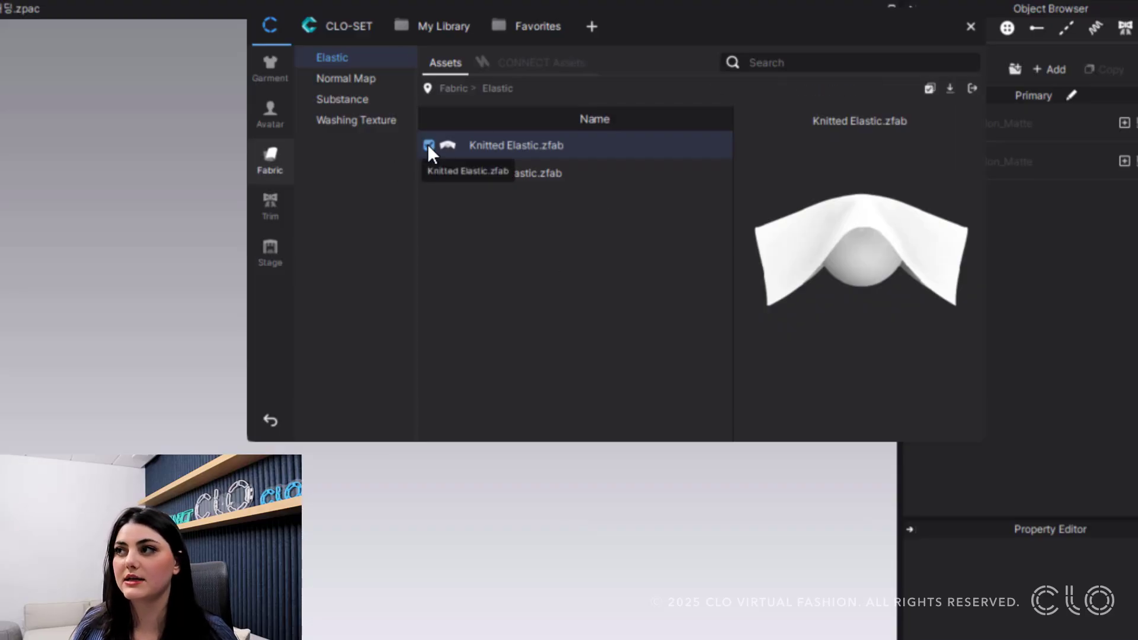
left_click(929, 88)
left_click(950, 88)
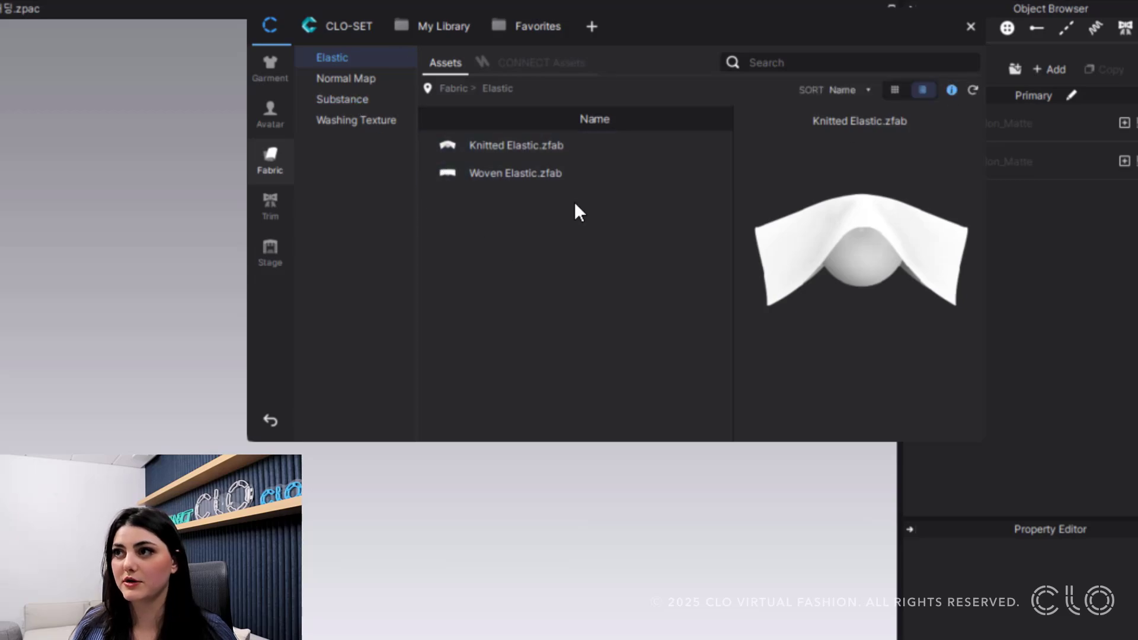
Select all normal maps in the Normal Map folder and download them
left_click(354, 79)
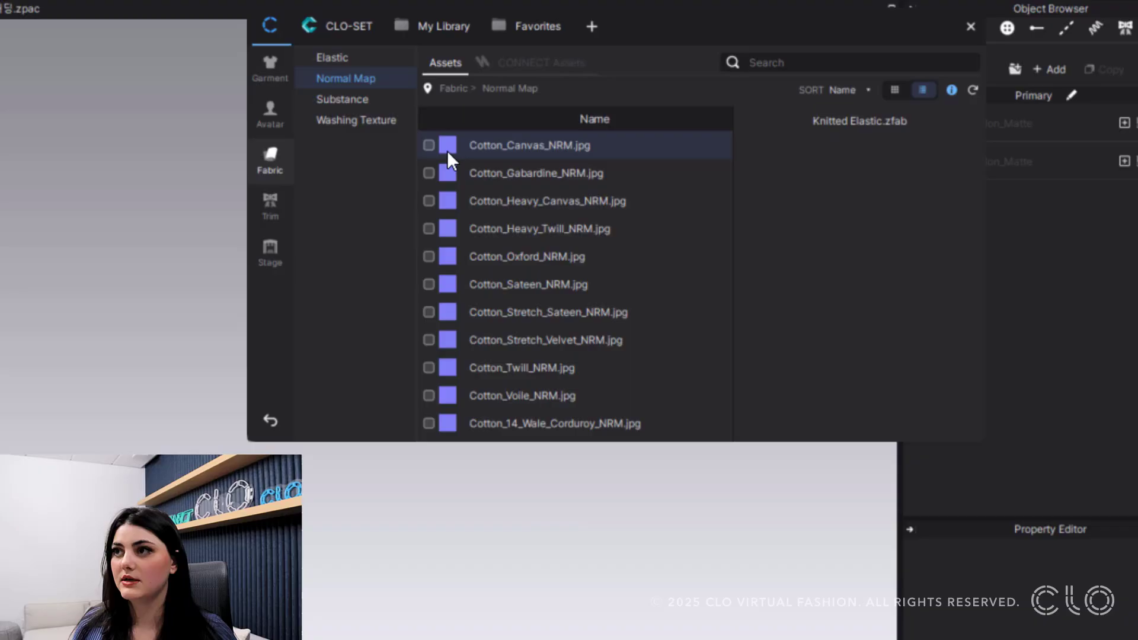
left_click(429, 144)
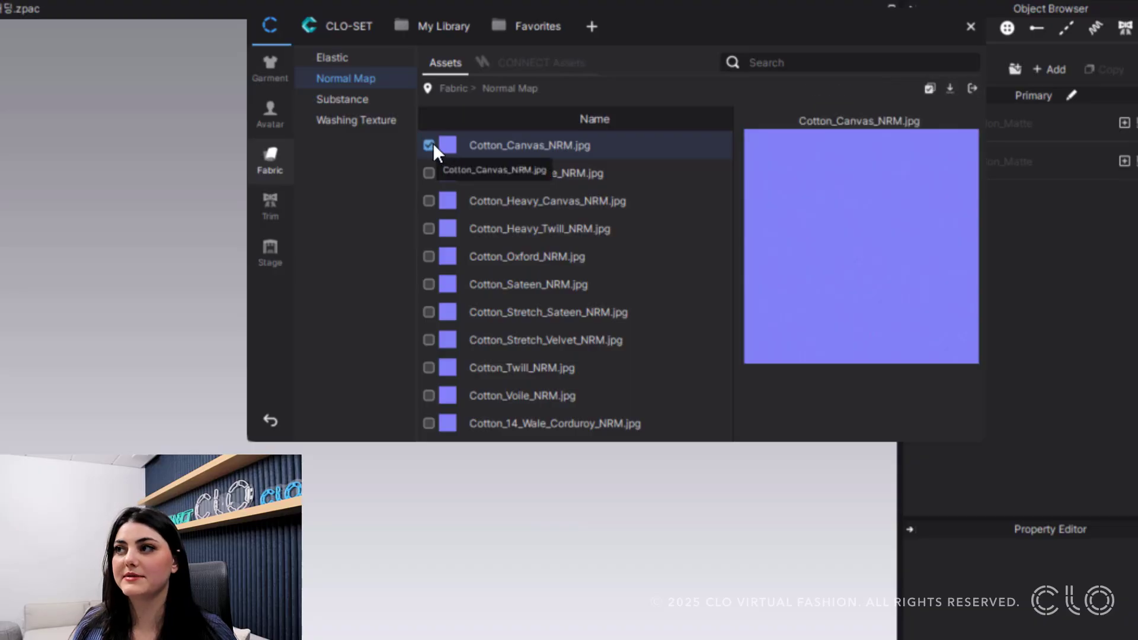
left_click(929, 89)
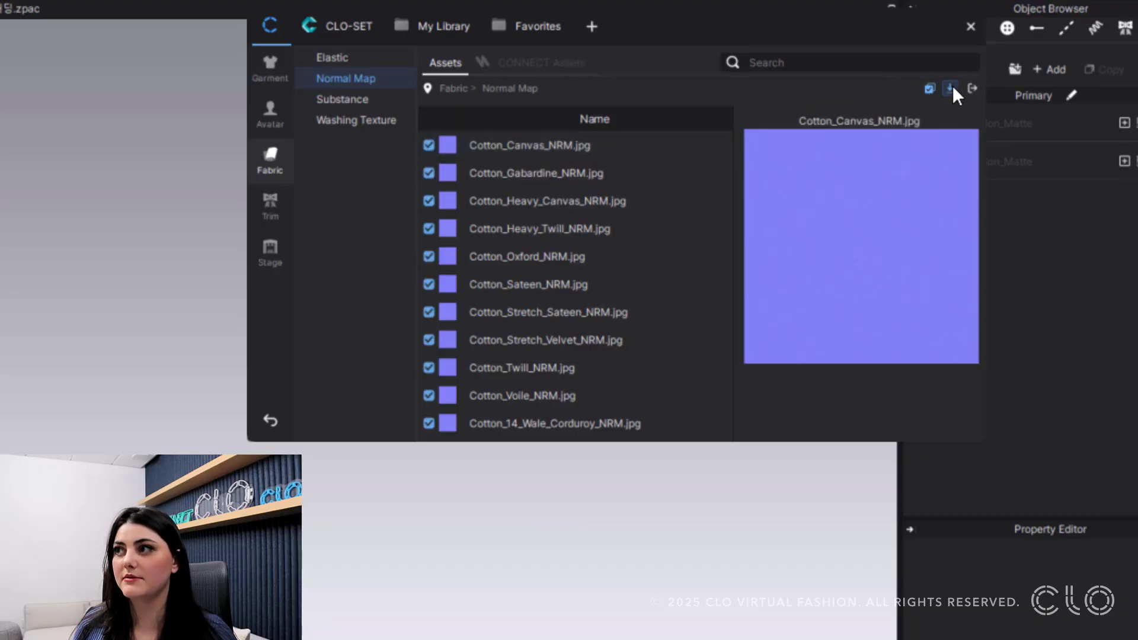
left_click(951, 88)
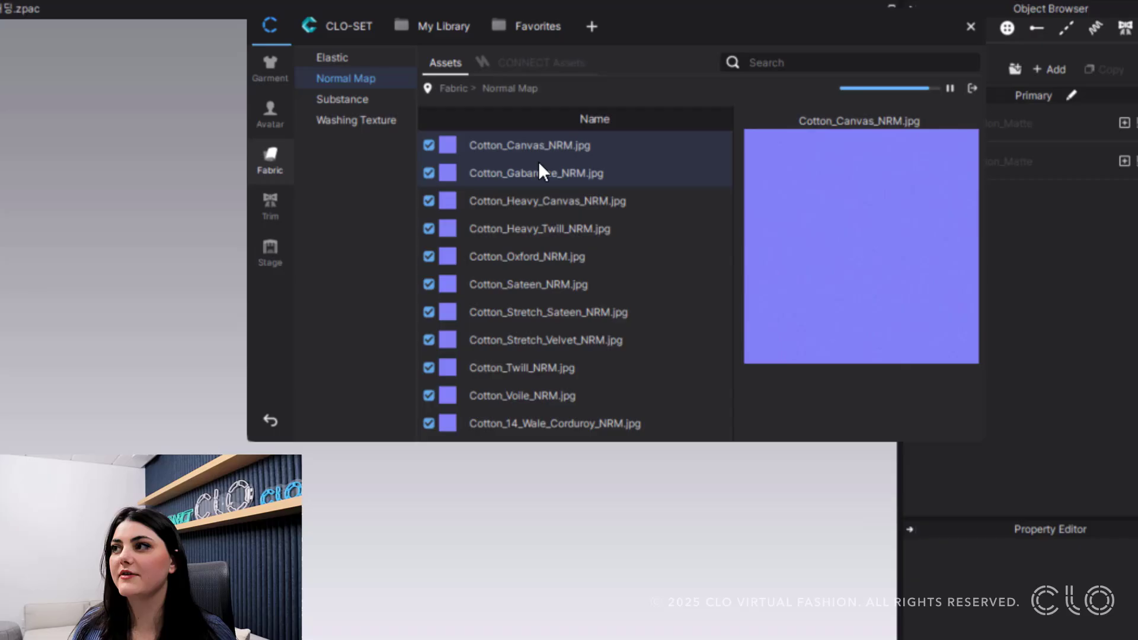
left_click(973, 89)
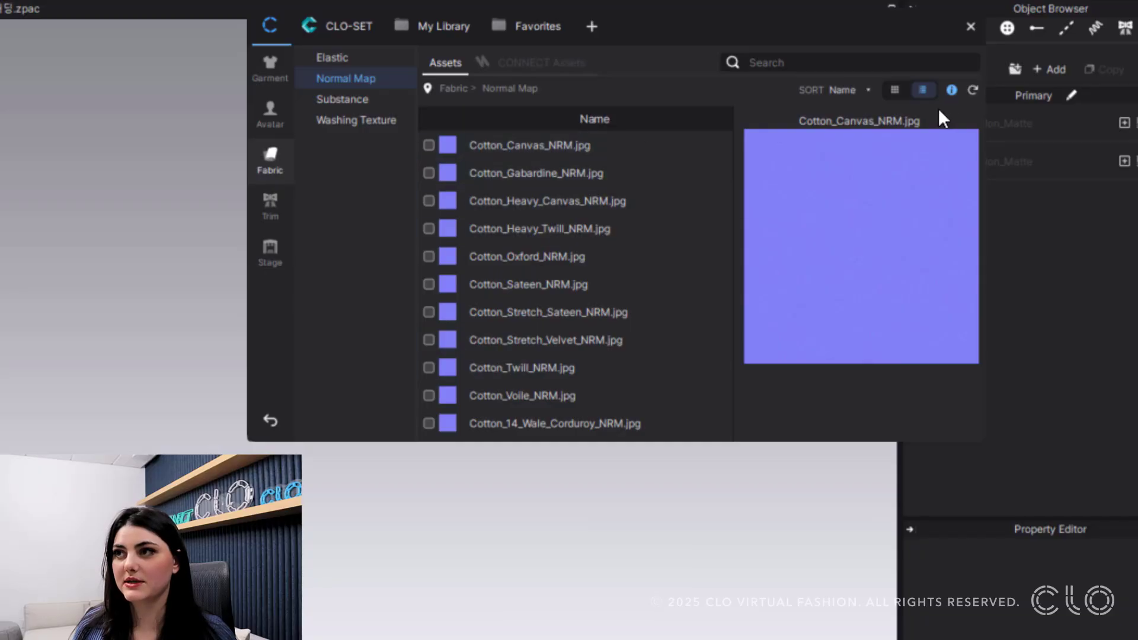
Download the denim_fabric, jersey_stitch and stylized_rib_knit_wool substances, then check the Elastic folder
left_click(350, 100)
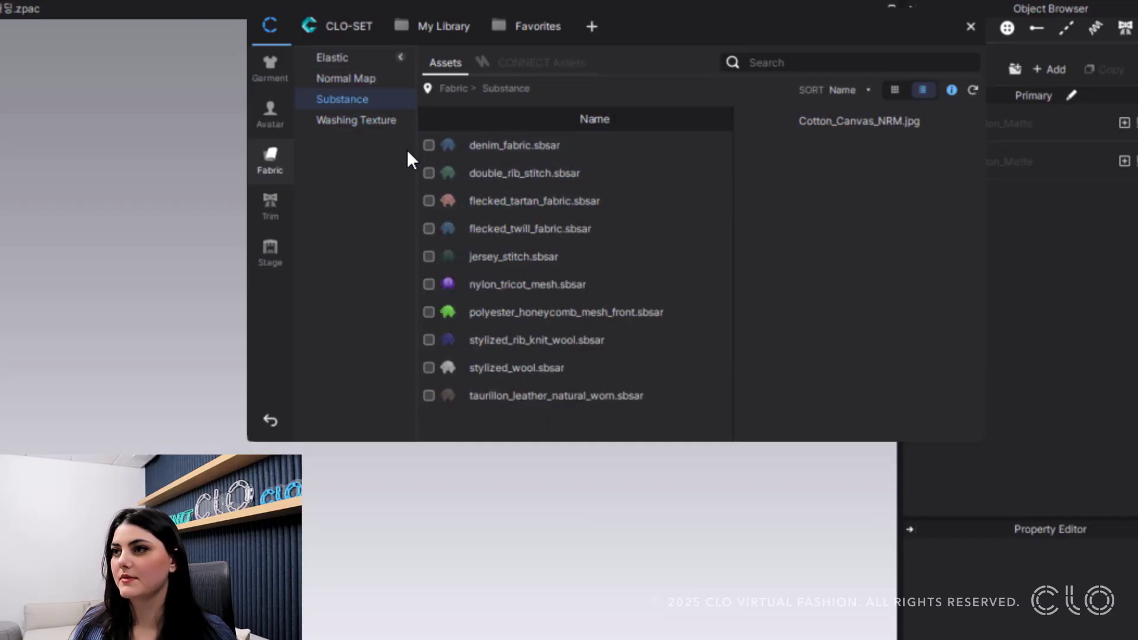
left_click(429, 145)
left_click(429, 256)
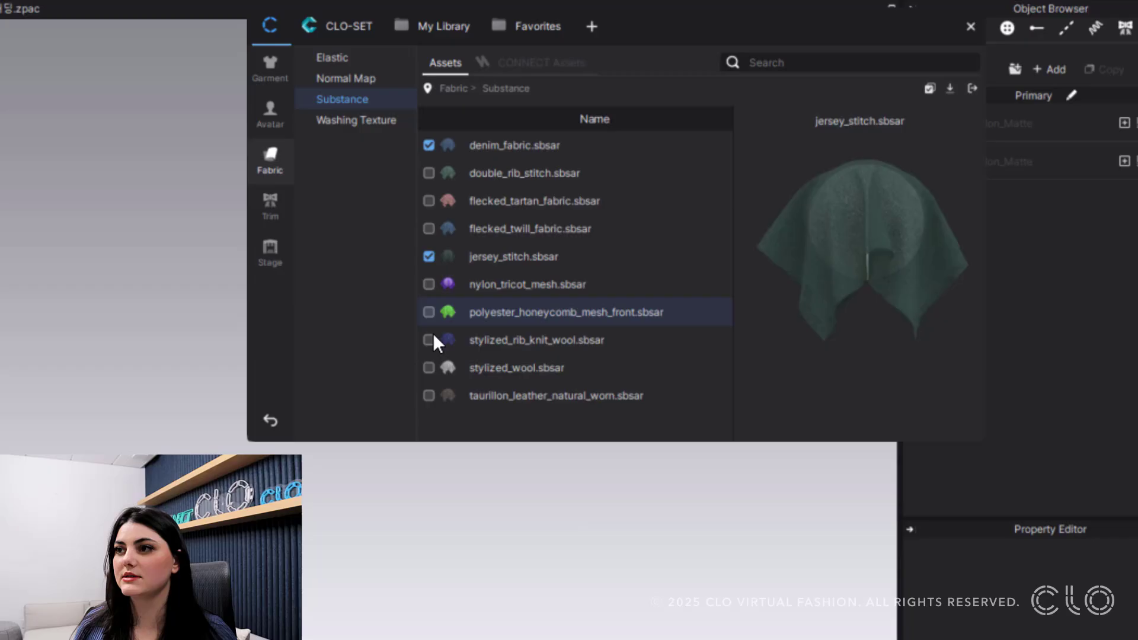
left_click(429, 346)
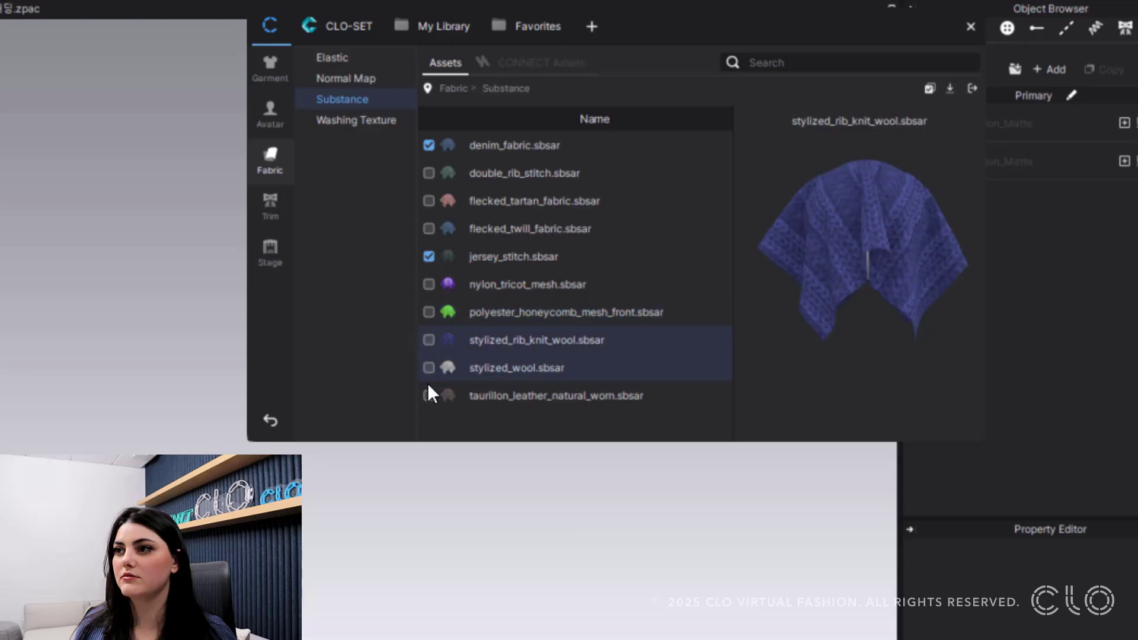
left_click(428, 341)
left_click(949, 88)
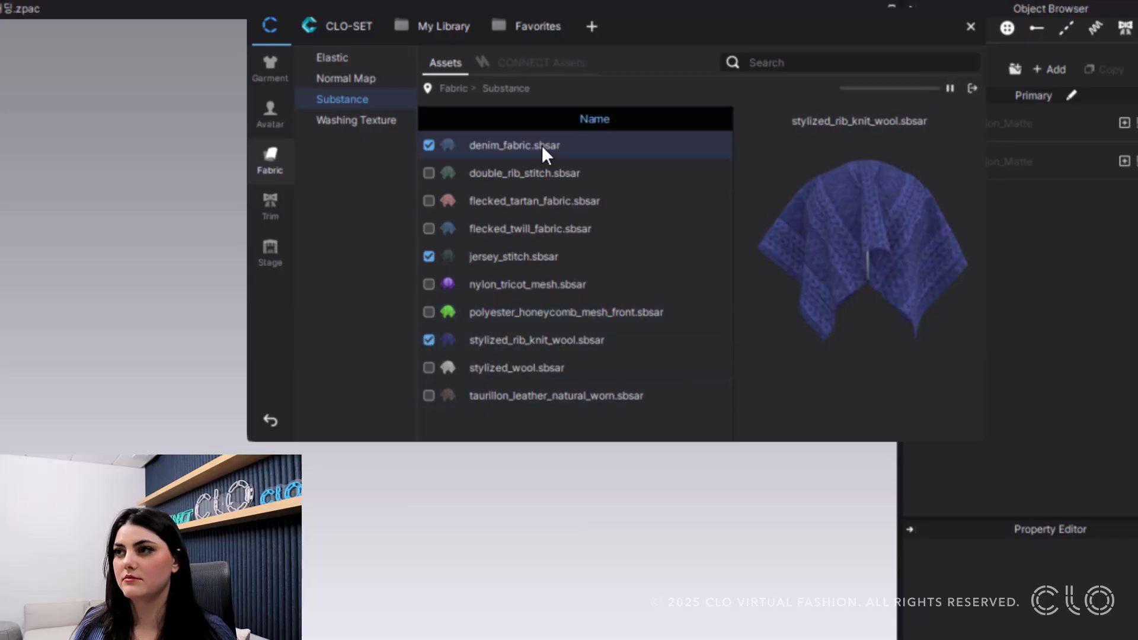
left_click(349, 59)
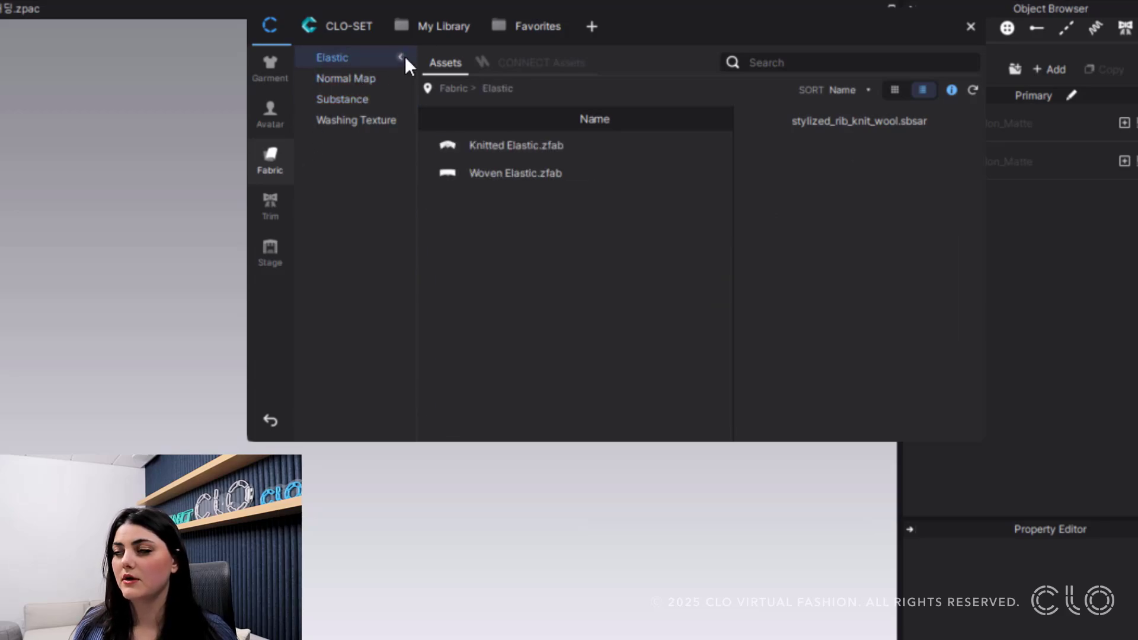
Browse Washing Texture, Substance and Normal Map, return to Fabric, and enlarge the library window
left_click(342, 121)
left_click(358, 99)
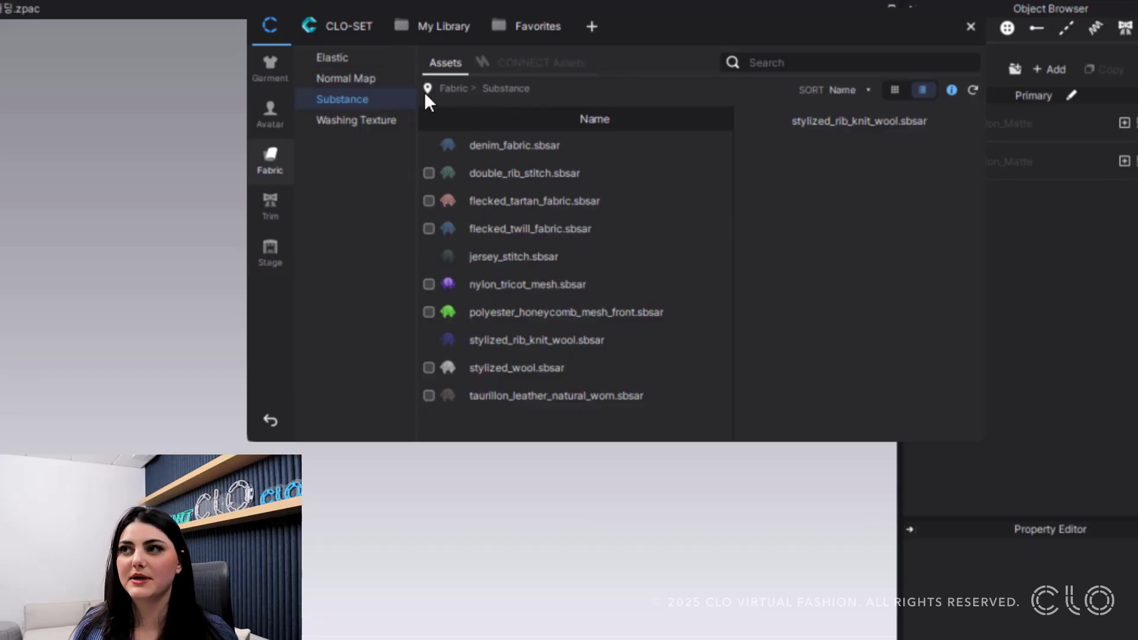
left_click(333, 78)
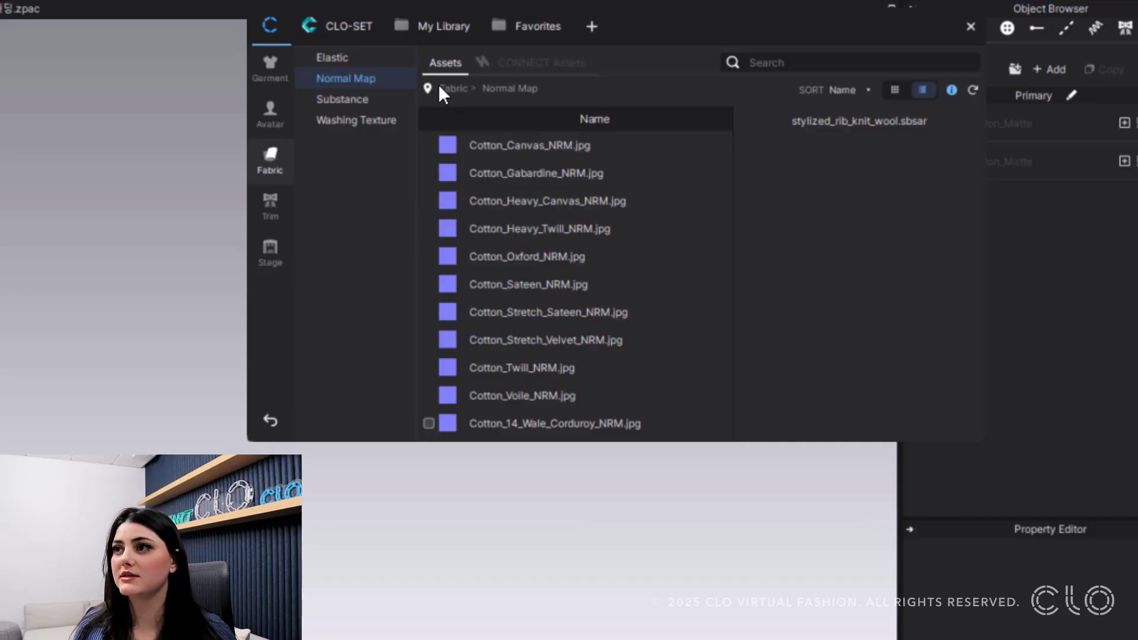
left_click(452, 89)
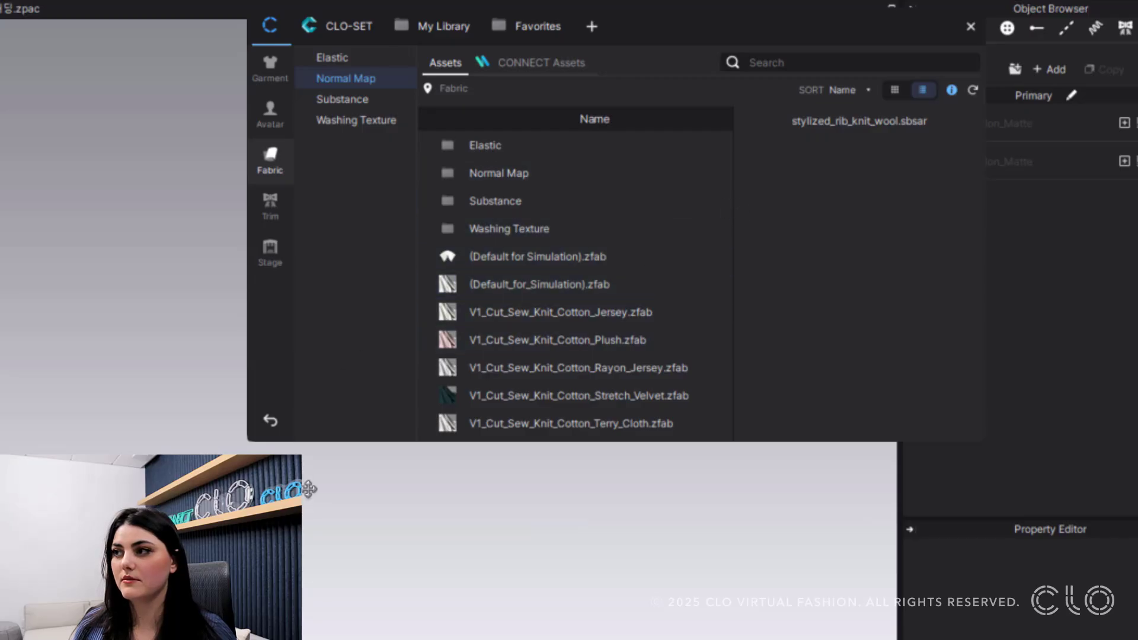
left_click_drag(977, 437, 1121, 549)
Enlarge the Library window and shift it left so fabric size and type columns show
left_click_drag(1037, 483, 848, 346)
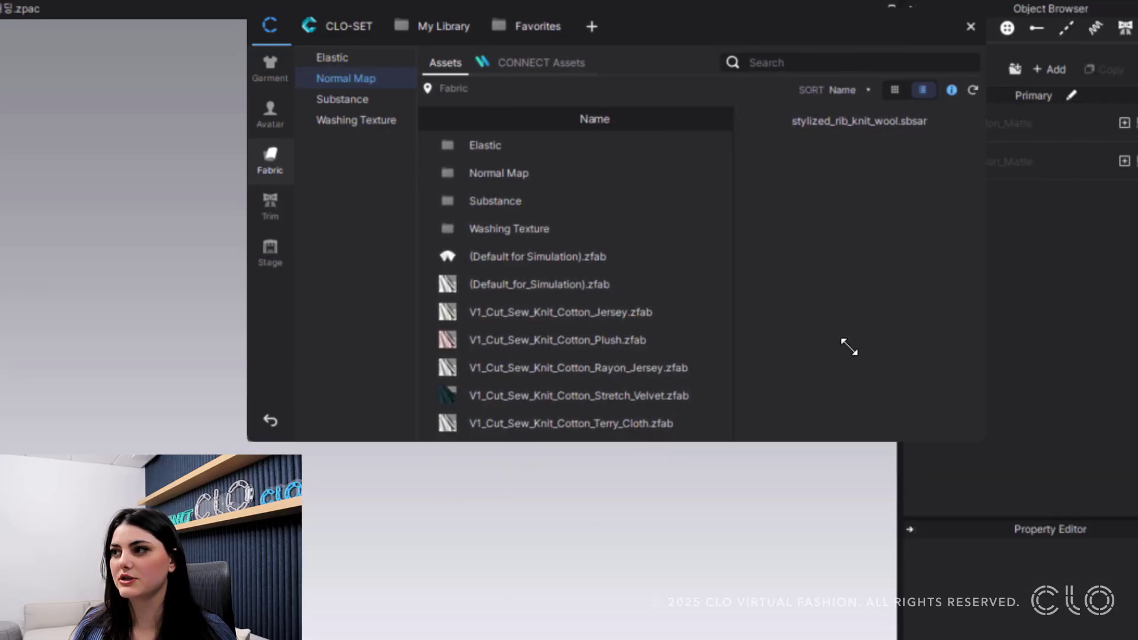
left_click_drag(974, 431, 1018, 525)
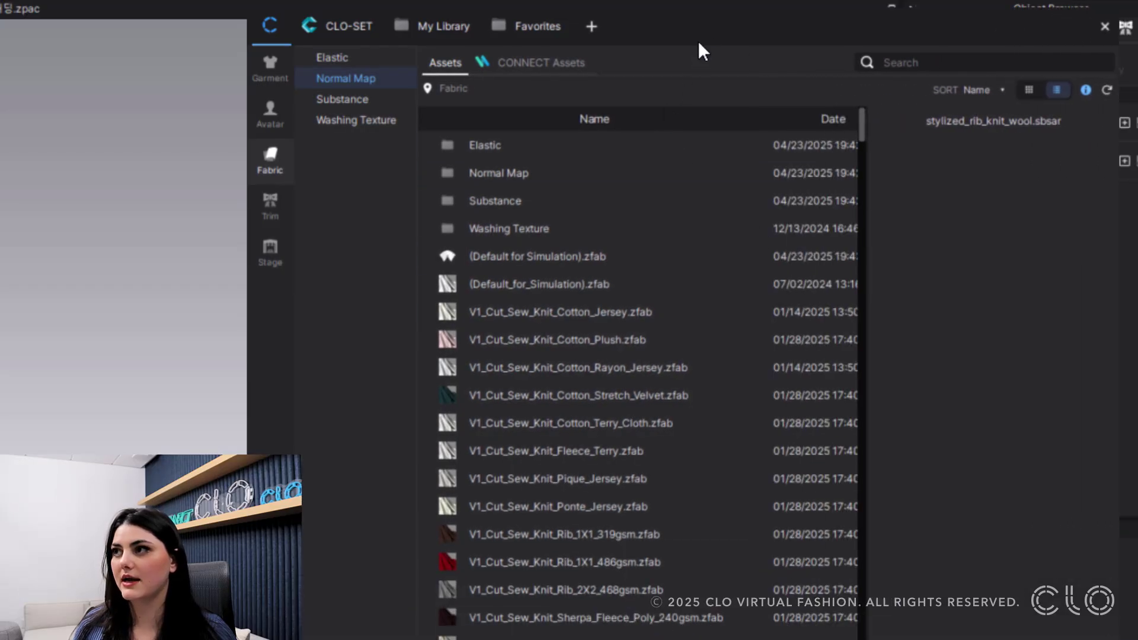
left_click_drag(698, 45, 394, 42)
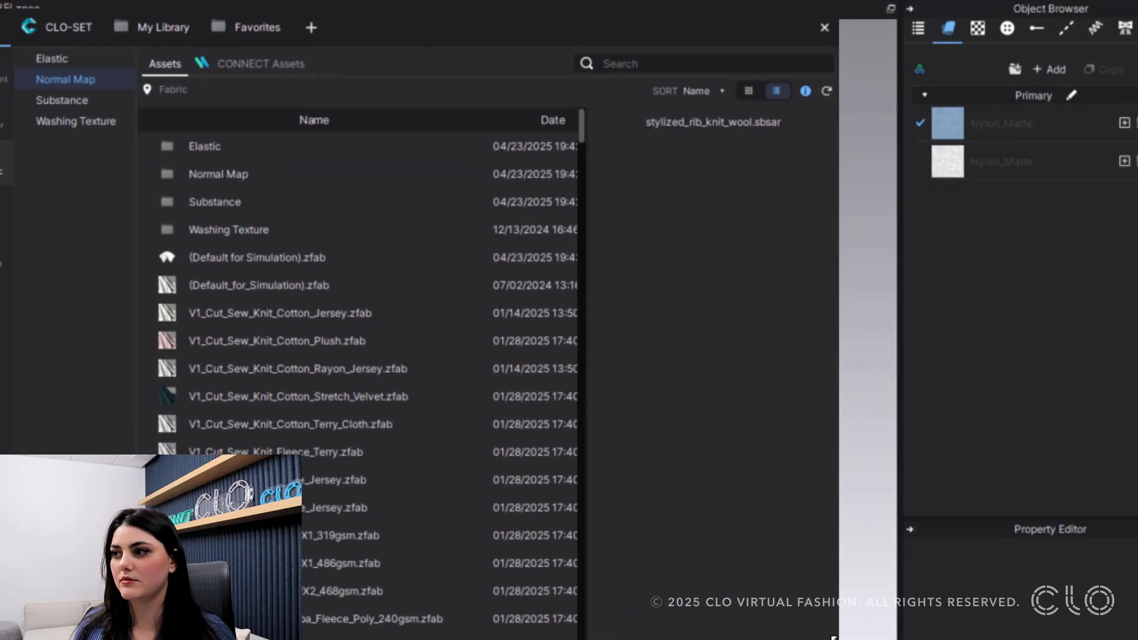
left_click_drag(832, 637, 1089, 638)
Preview the cotton jersey, 40s stretch poplin and woven stretch denim fabrics
left_click(302, 317)
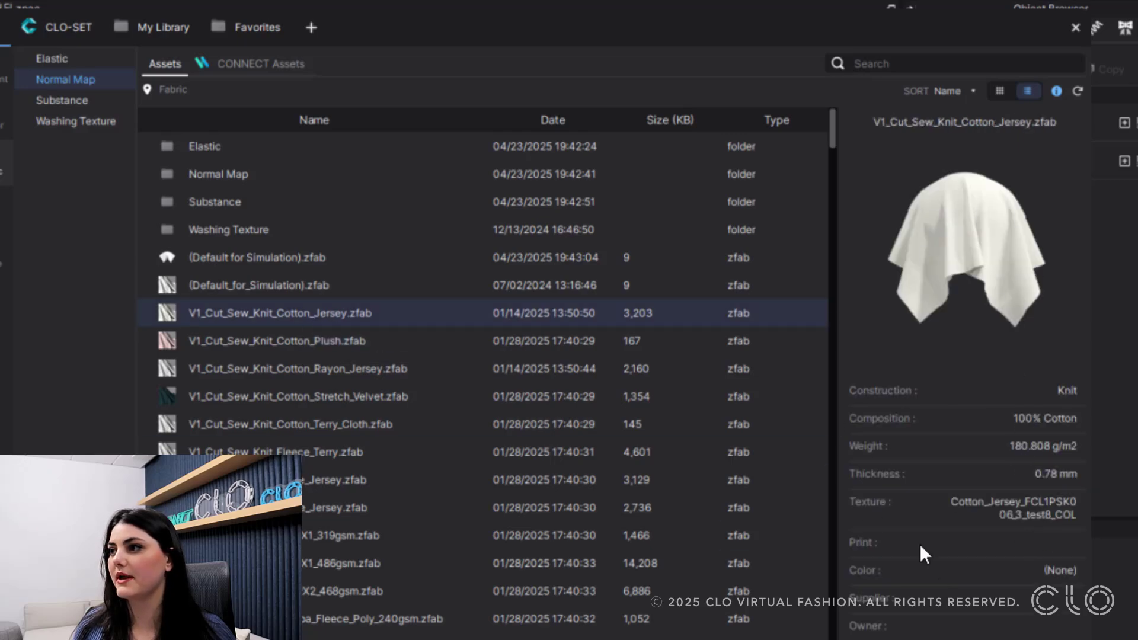
scroll(376, 442, "down", 5)
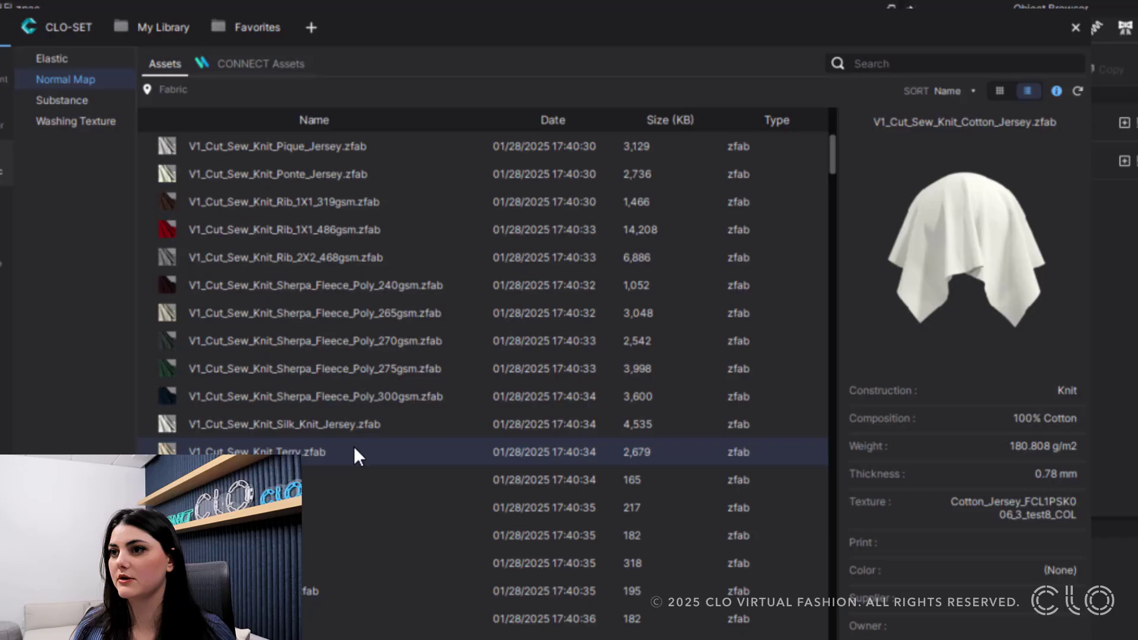
scroll(325, 450, "down", 8)
left_click(253, 423)
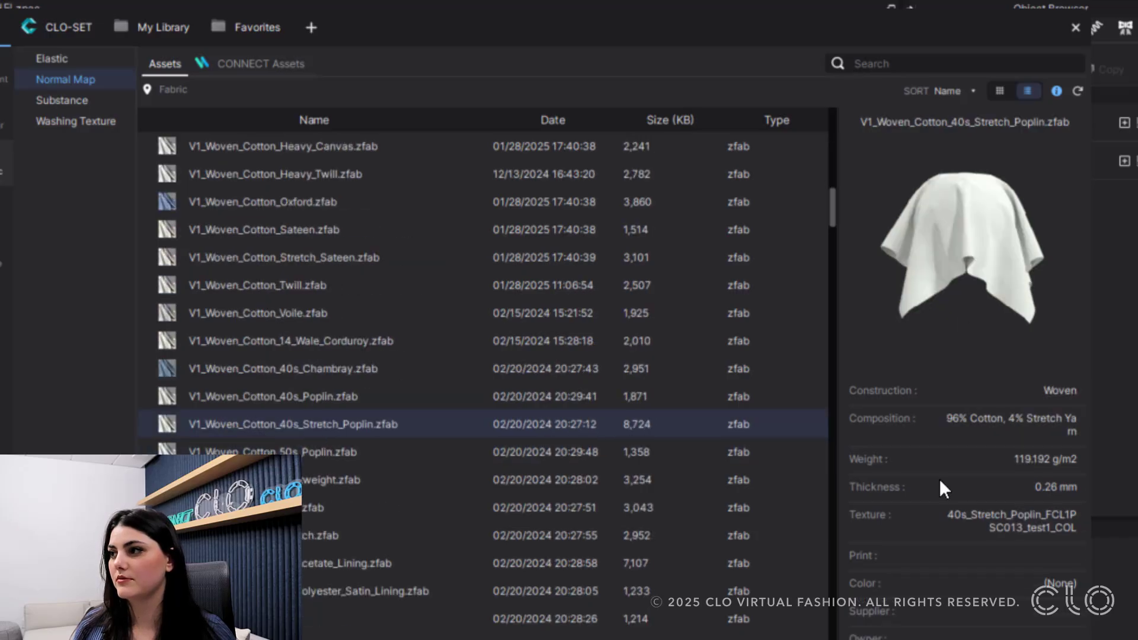
left_click(752, 535)
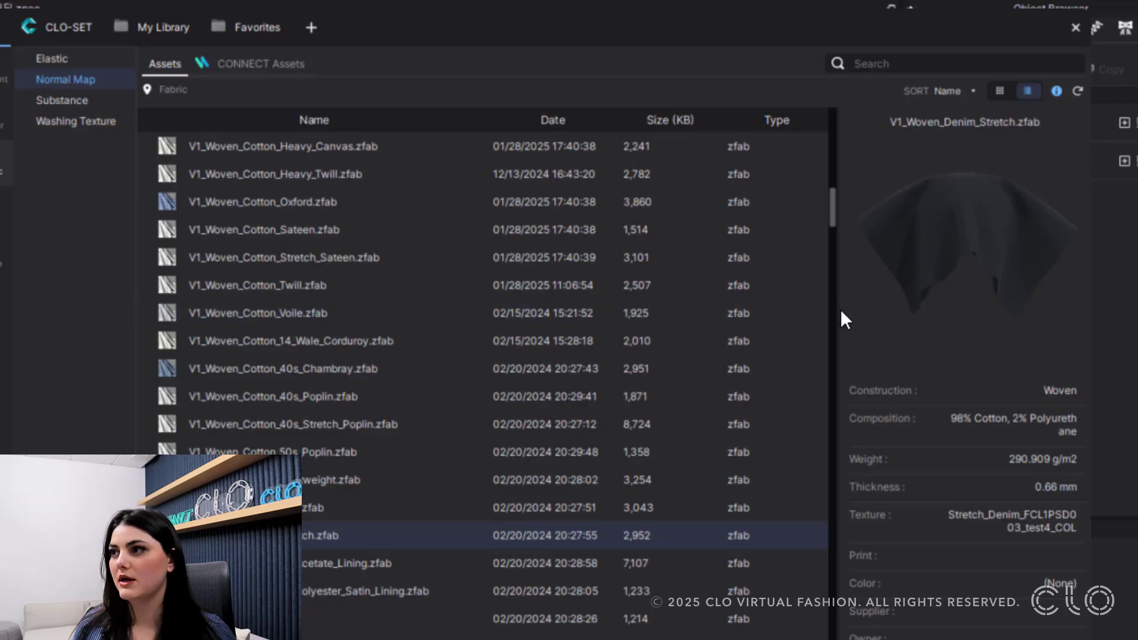
left_click_drag(841, 308, 875, 304)
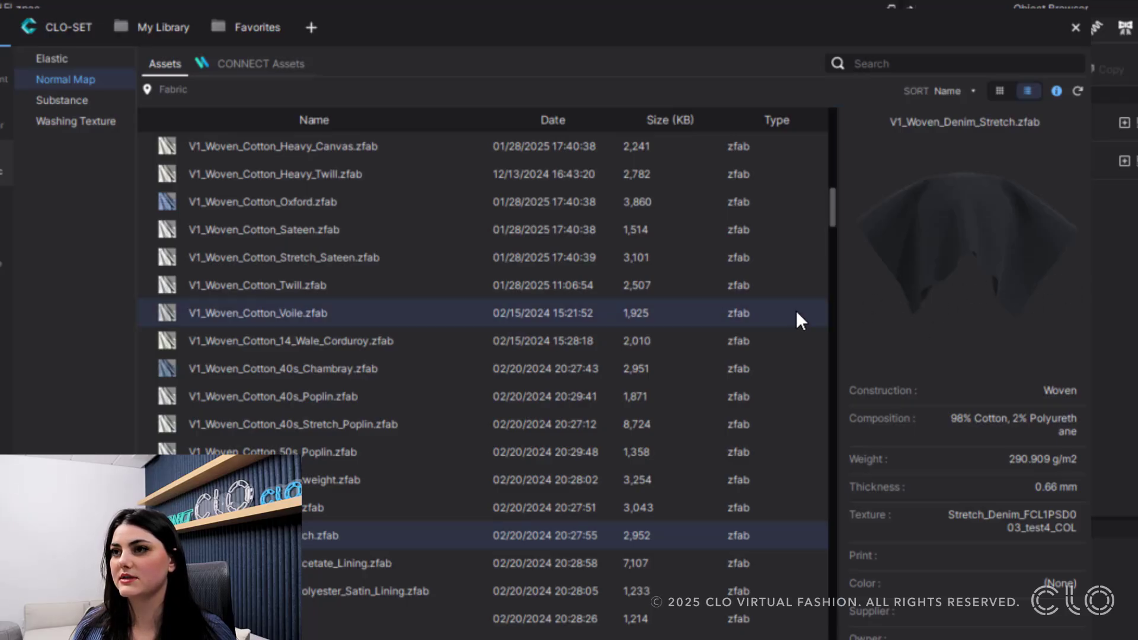
left_click_drag(136, 316, 51, 322)
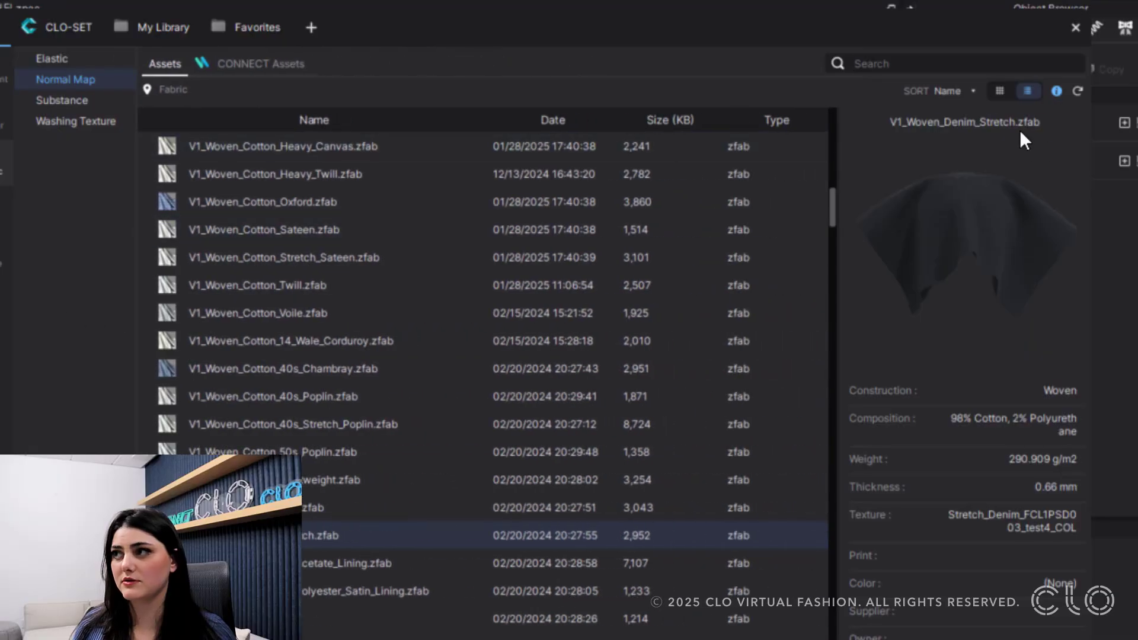
Preview the LowGaugeKnit_1, Mesh_Tulle_3 and Muslin_32X38 fabrics
scroll(475, 399, "up", 5)
scroll(475, 399, "down", 20)
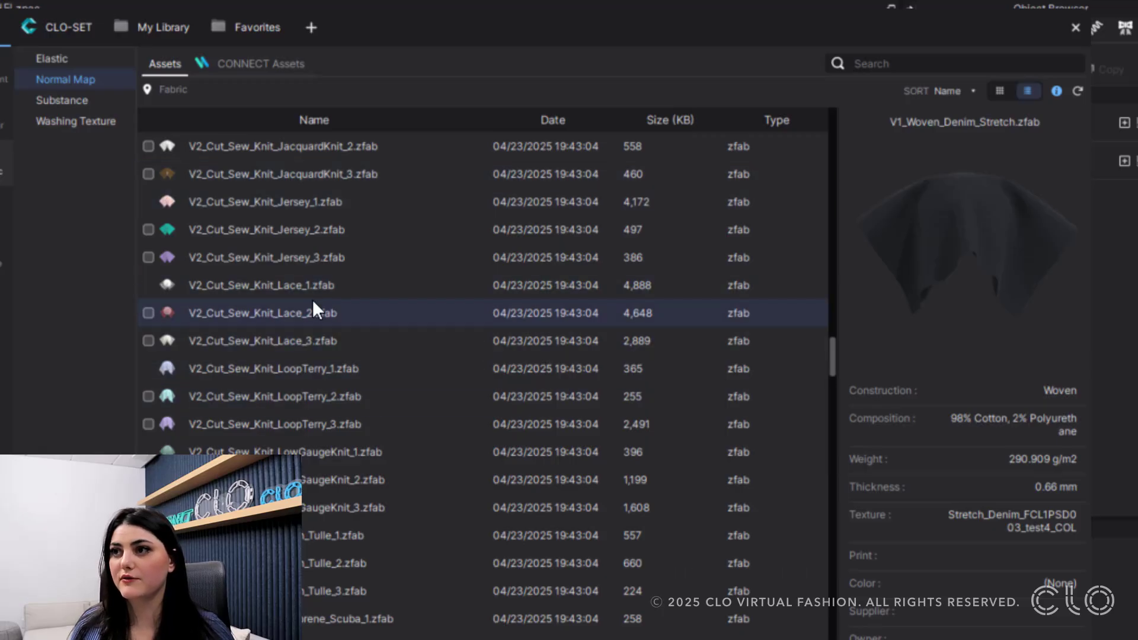
left_click(320, 451)
left_click(337, 591)
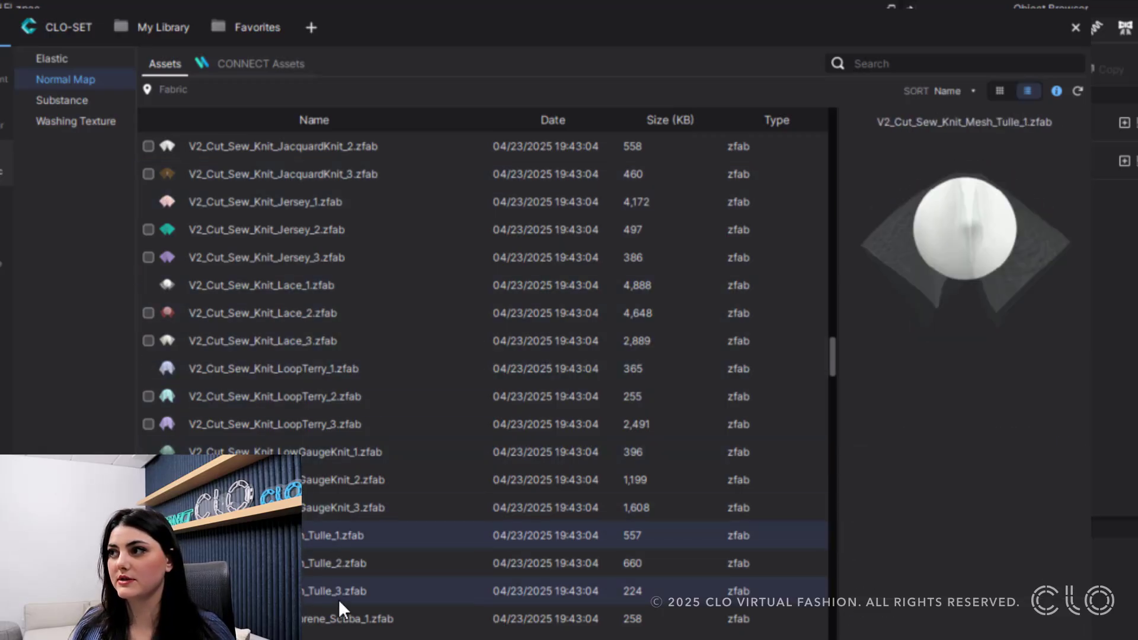
scroll(301, 341, "up", 10)
left_click(304, 340)
scroll(415, 344, "up", 5)
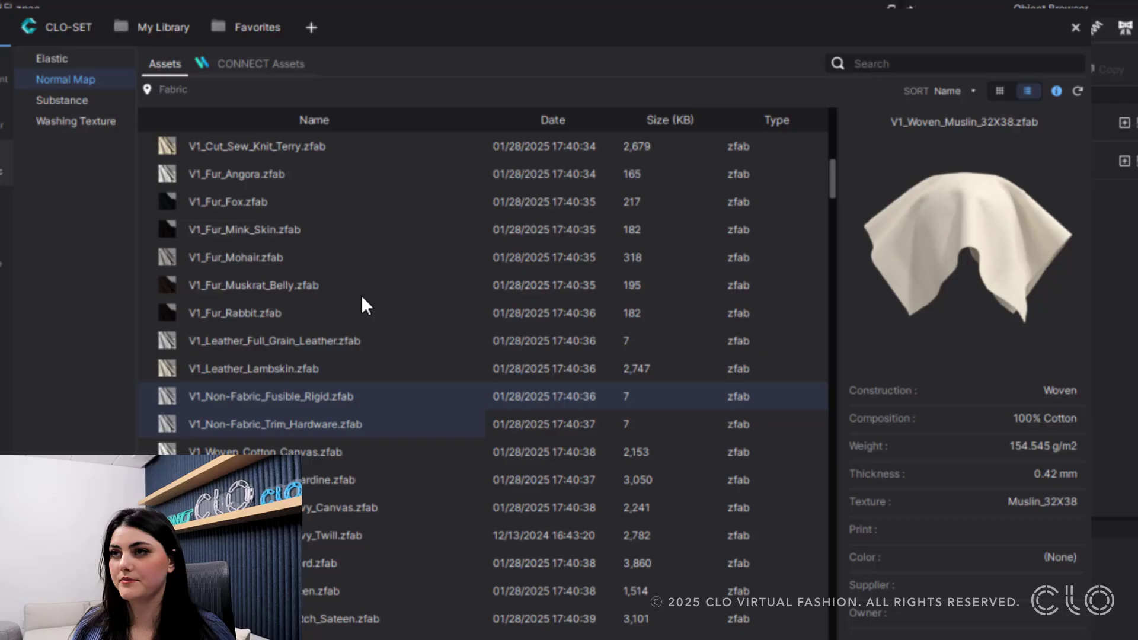
Download the SEERSUCKER and FAB BCKMES01171 community fabrics from CONNECT Assets
left_click(267, 60)
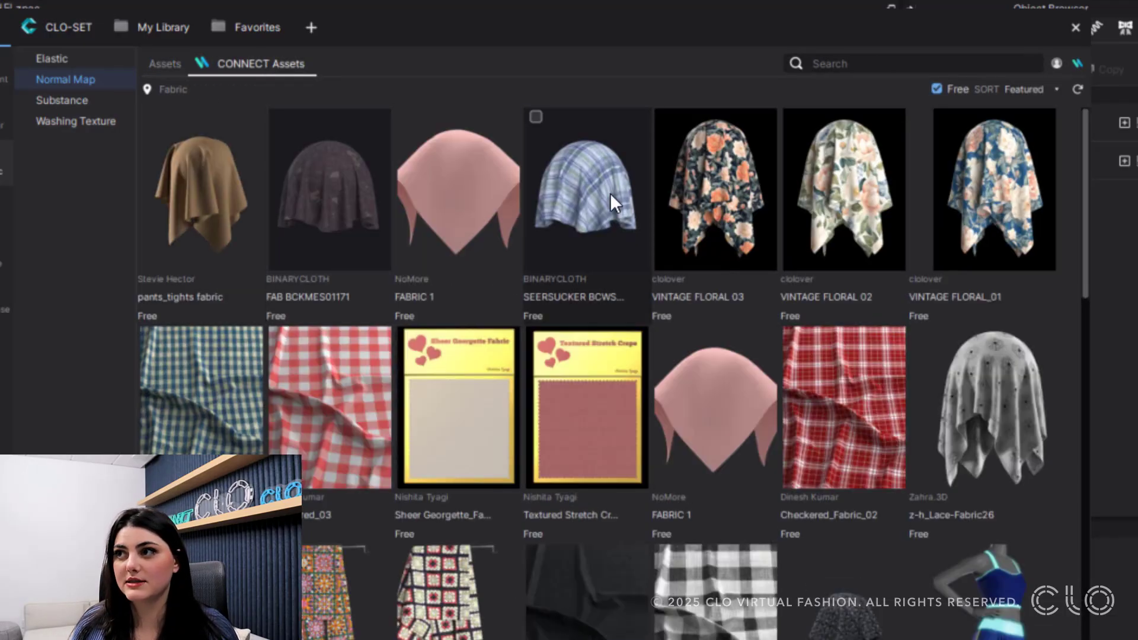
left_click(536, 117)
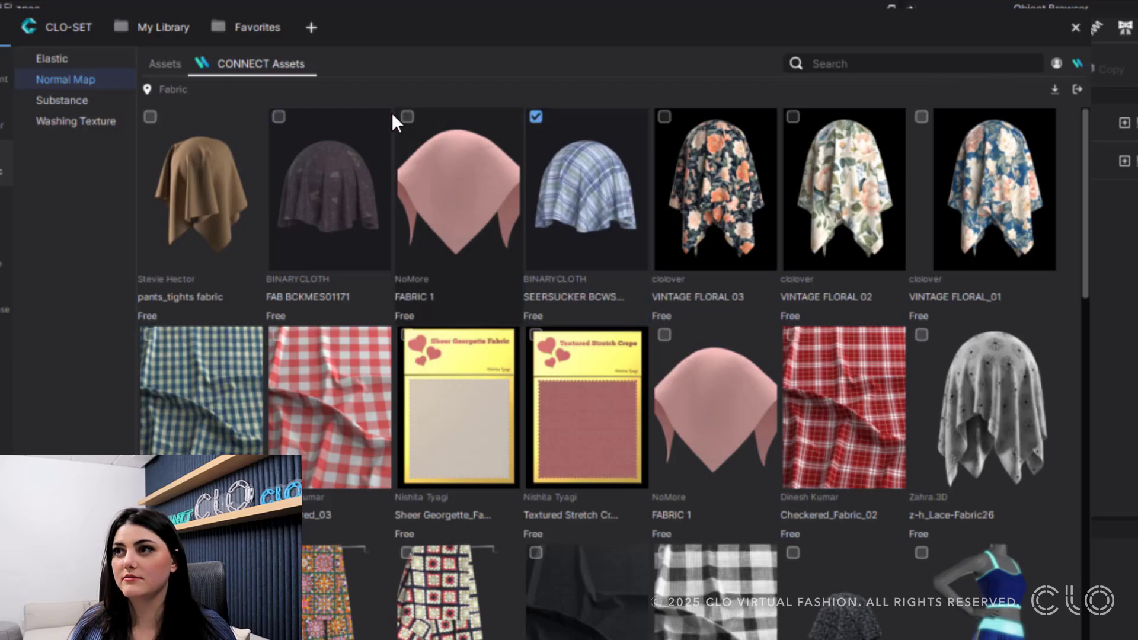
left_click(279, 116)
left_click(1055, 89)
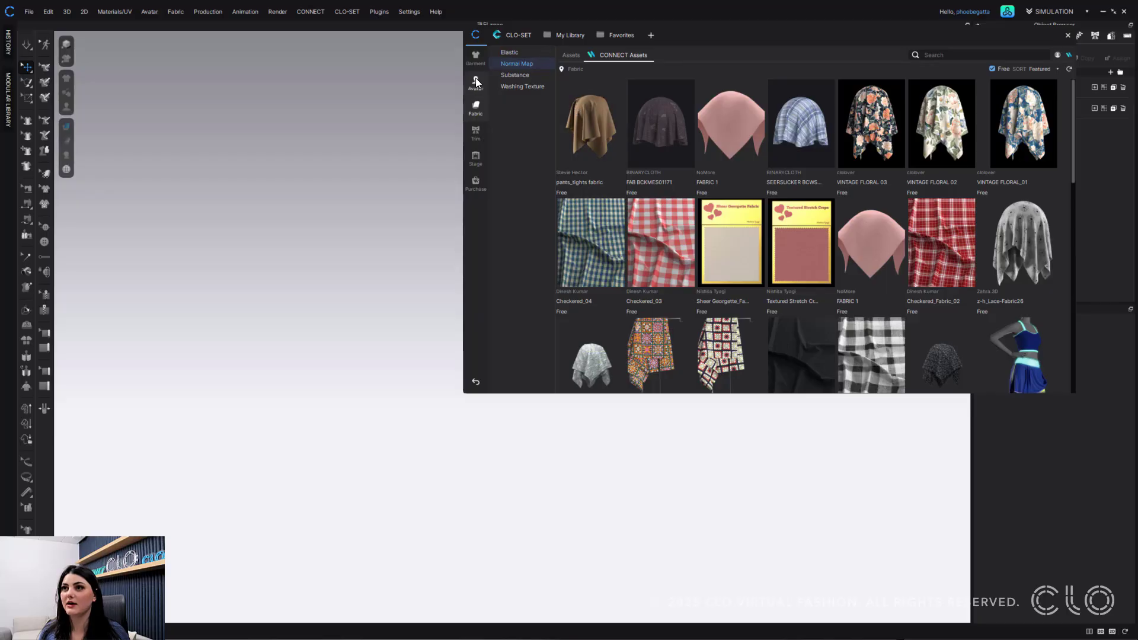
Load the FV2_180 Degree skirt from Garment assets, discarding the unsaved scene
left_click(546, 53)
left_click(504, 54)
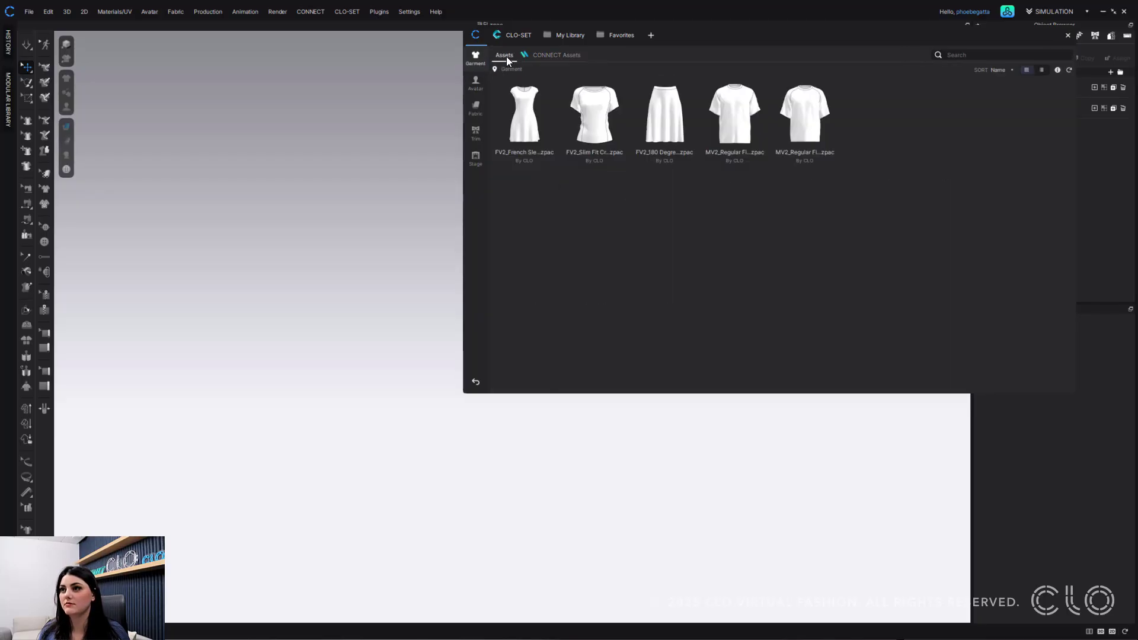
left_click_drag(664, 115, 283, 296)
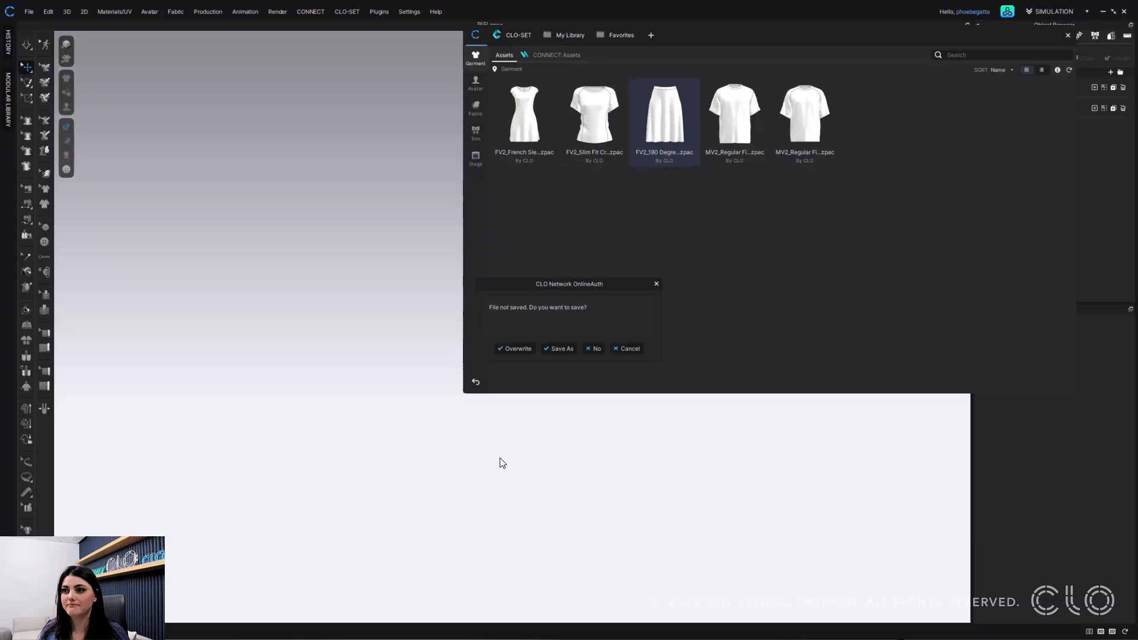
left_click(595, 348)
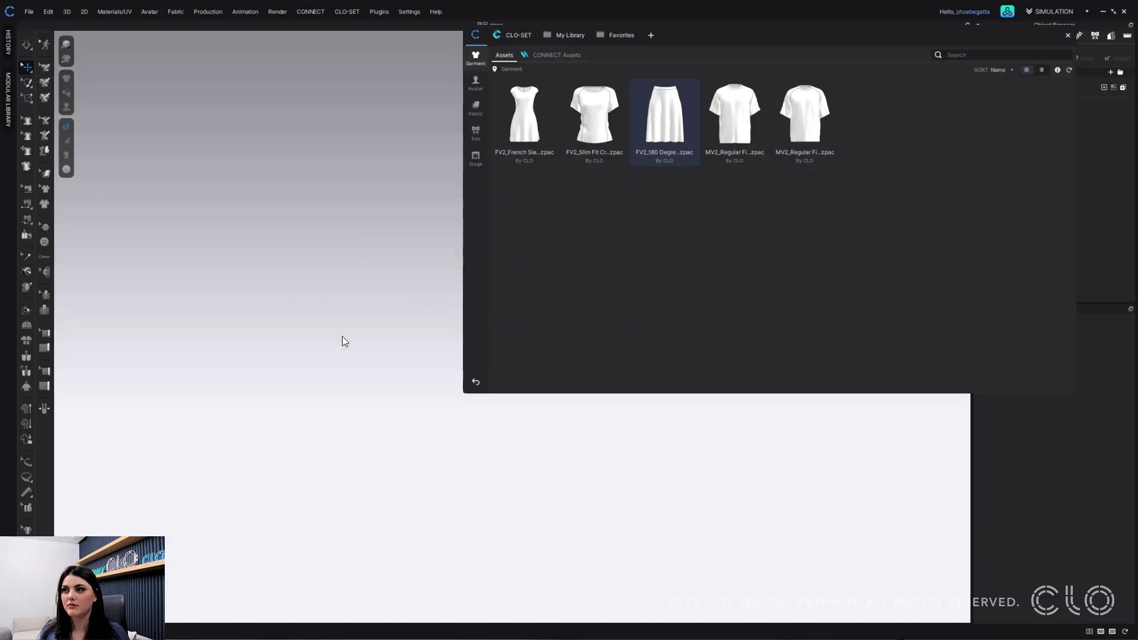
Add the CONNECT Basic Tank Top Men with Load Type Add and Z translation 0
left_click(547, 54)
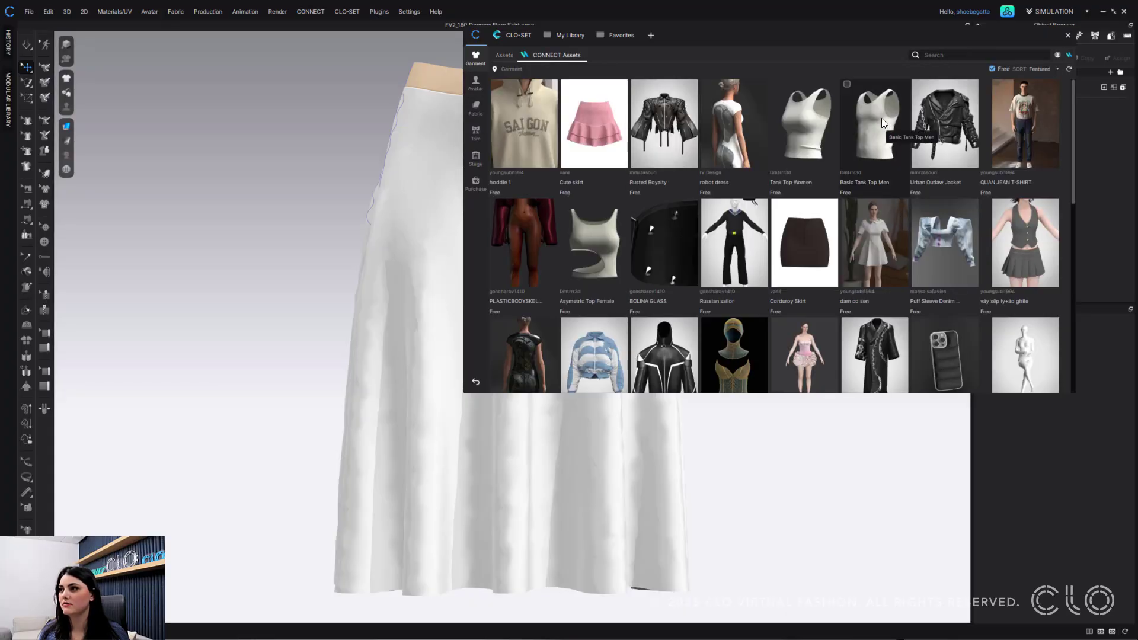
left_click_drag(881, 122, 183, 240)
left_click_drag(296, 188, 301, 188)
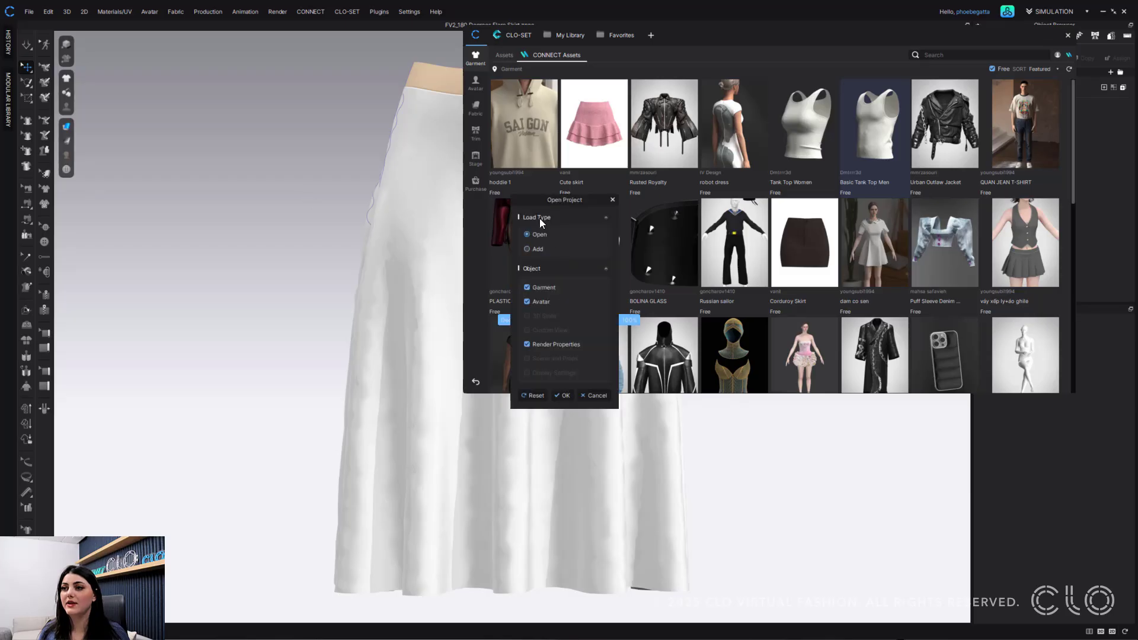
left_click(538, 247)
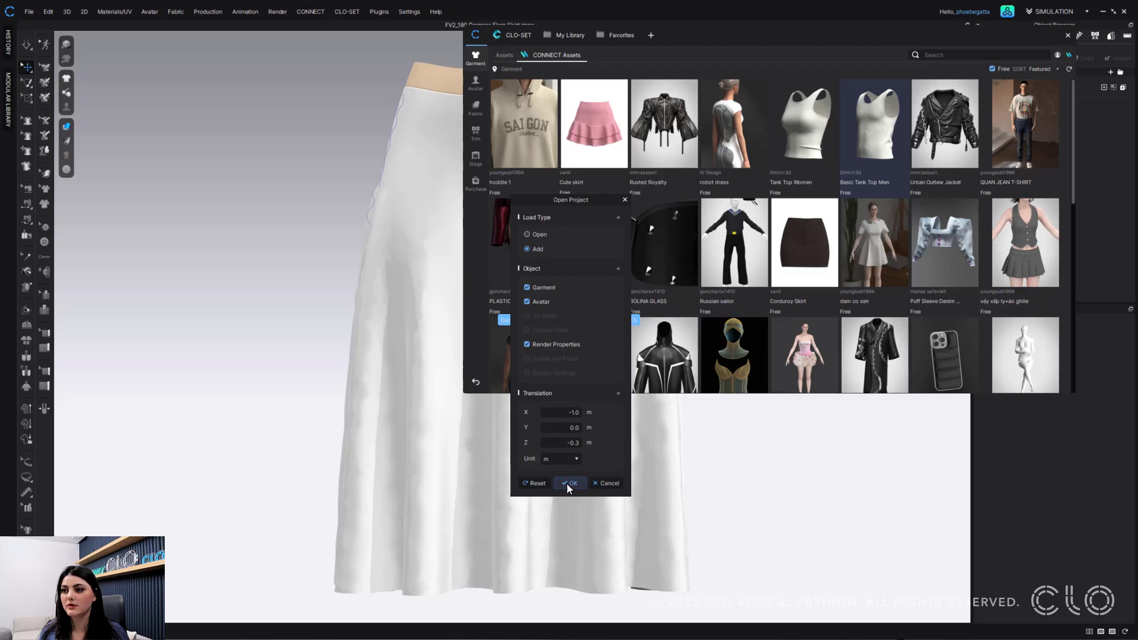
double_click(576, 442)
type("0")
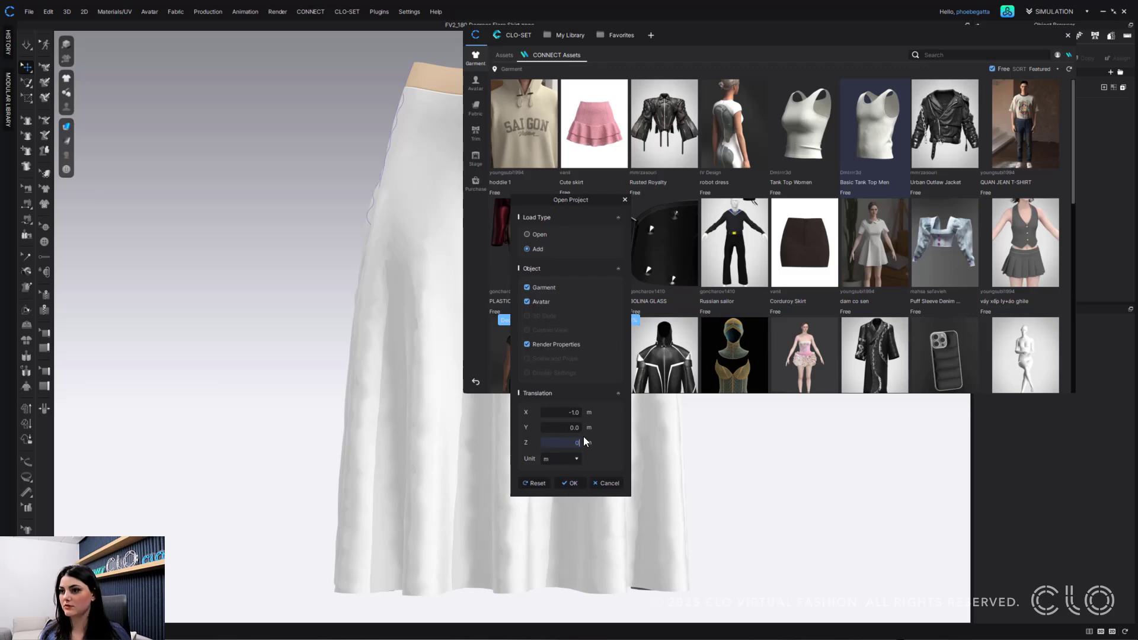
key("Tab")
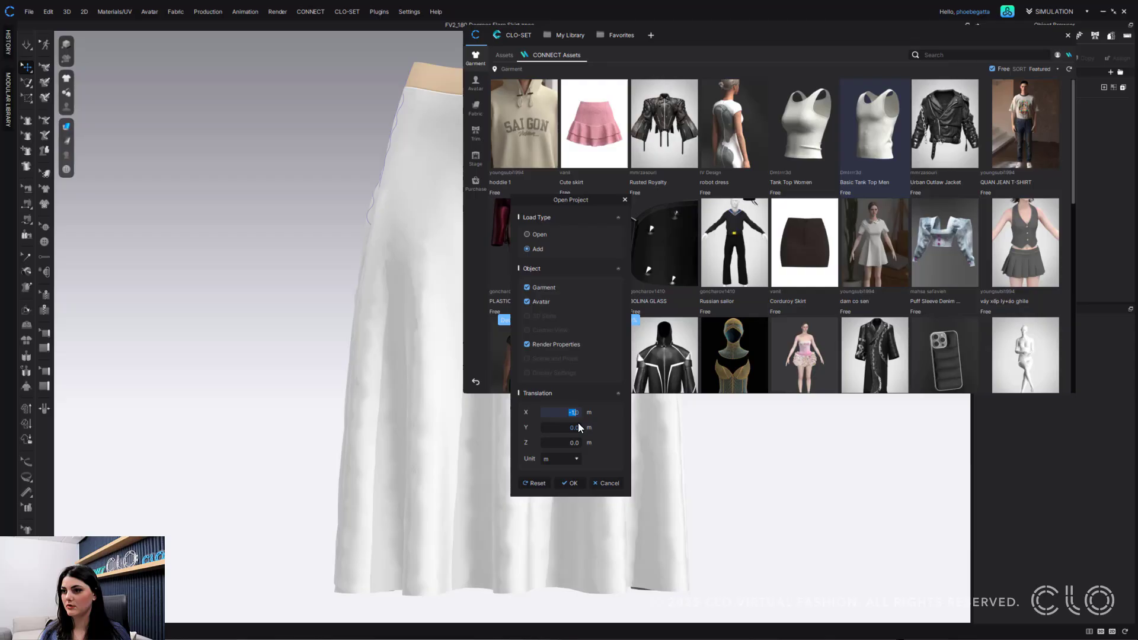
left_click(574, 483)
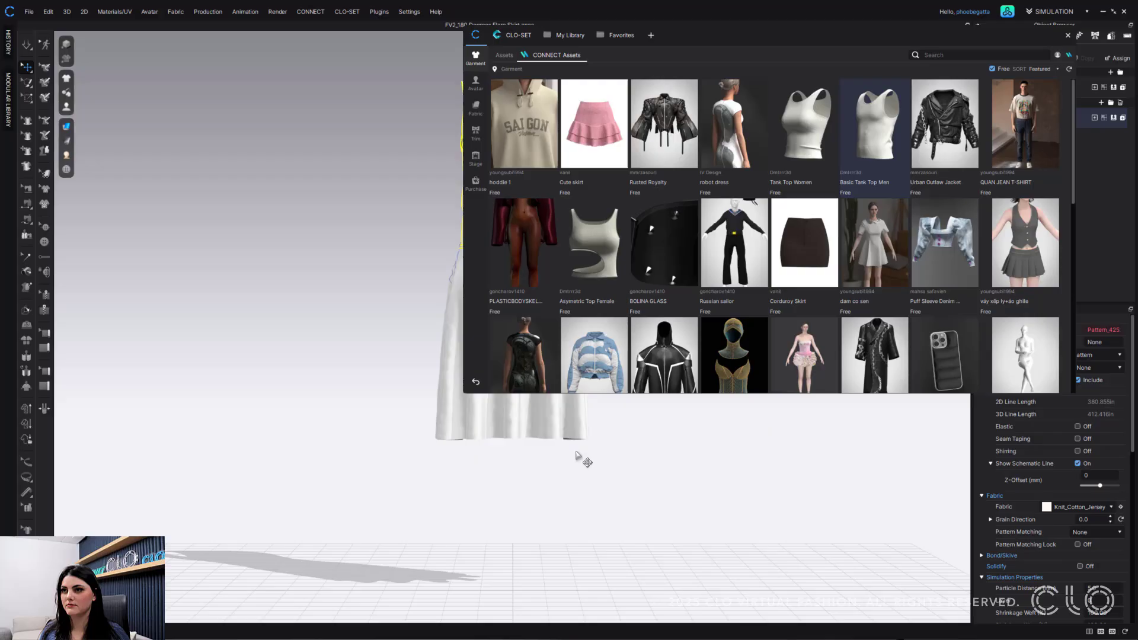
middle_click_drag(576, 456, 393, 526)
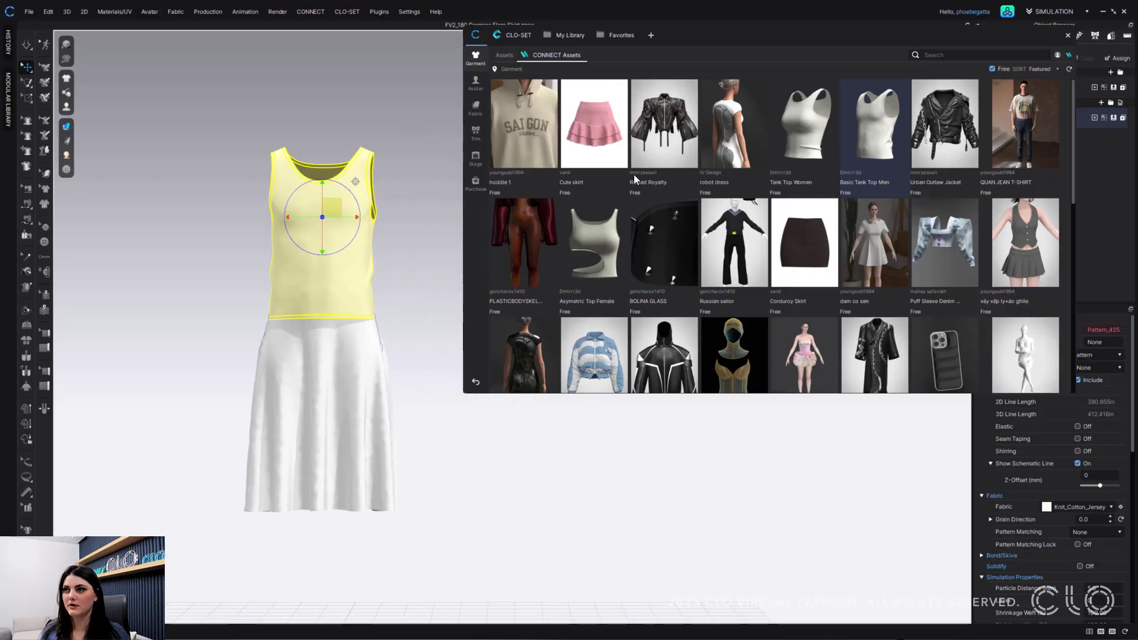
Search the CONNECT community garments for 'Jacket'
left_click(673, 115)
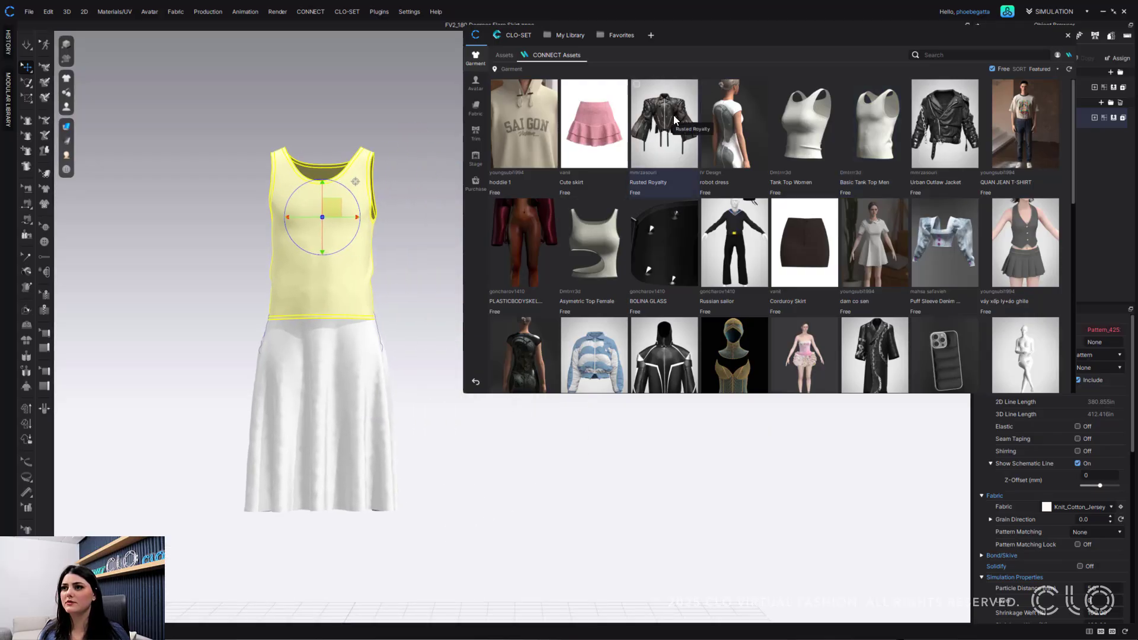
left_click(500, 56)
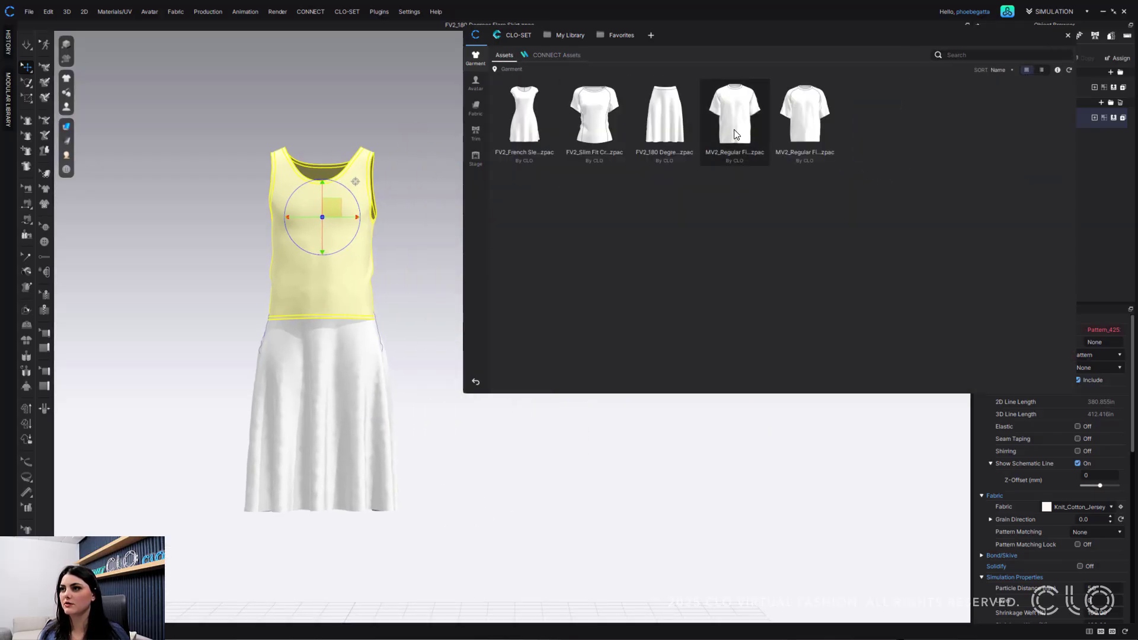
left_click(547, 59)
left_click(958, 54)
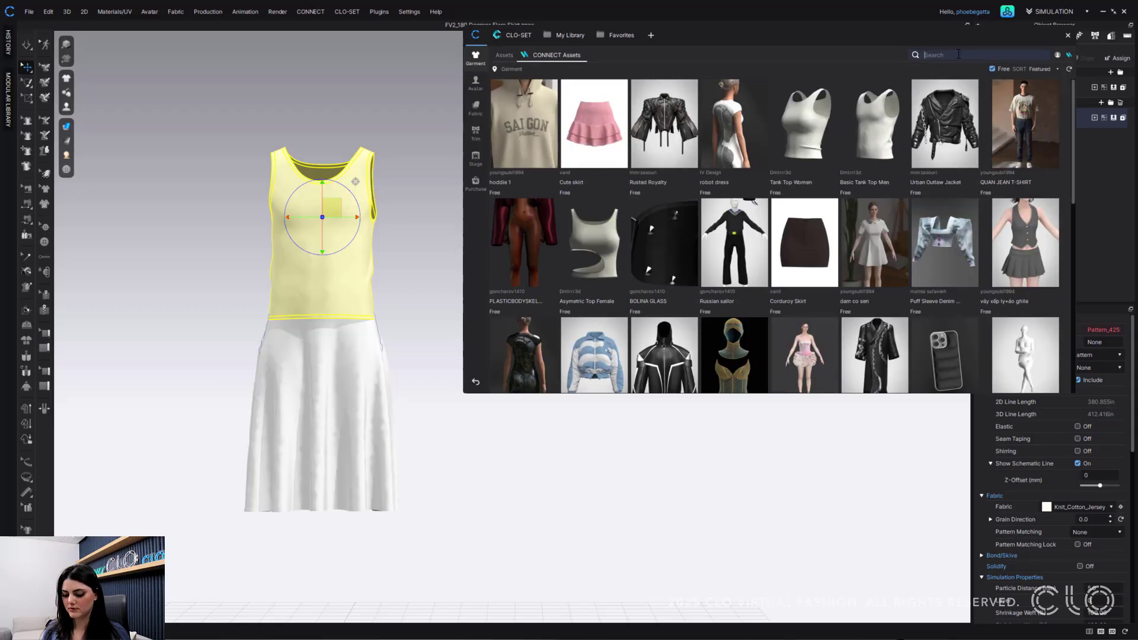
type("Jacket")
key("Return")
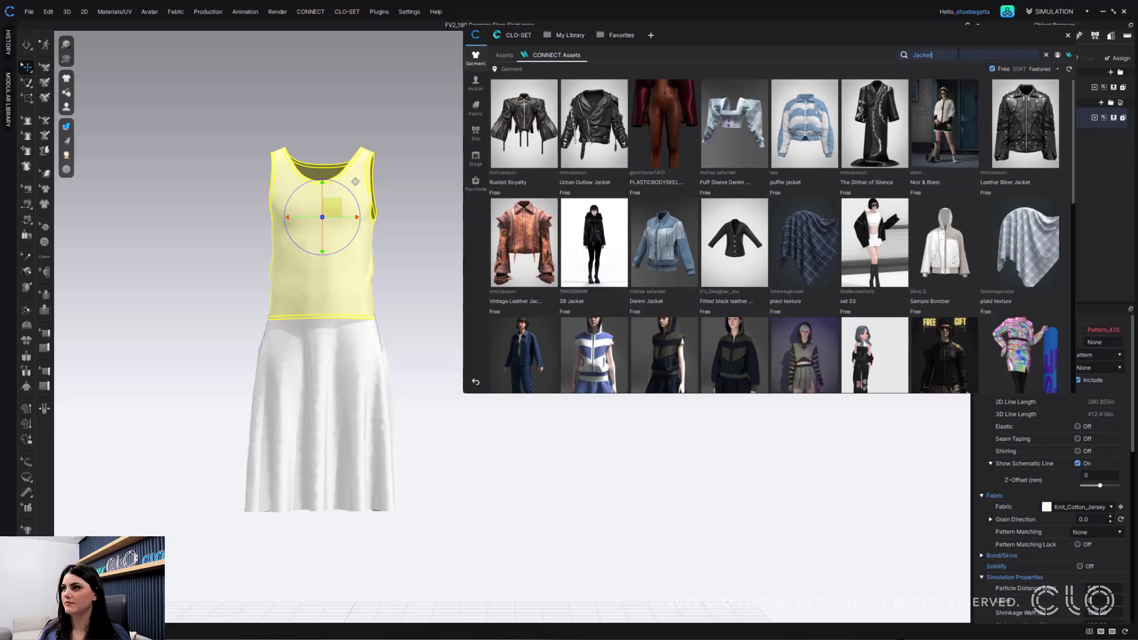
Add the blue and white puffer jacket to the workspace and deselect it
right_click(798, 116)
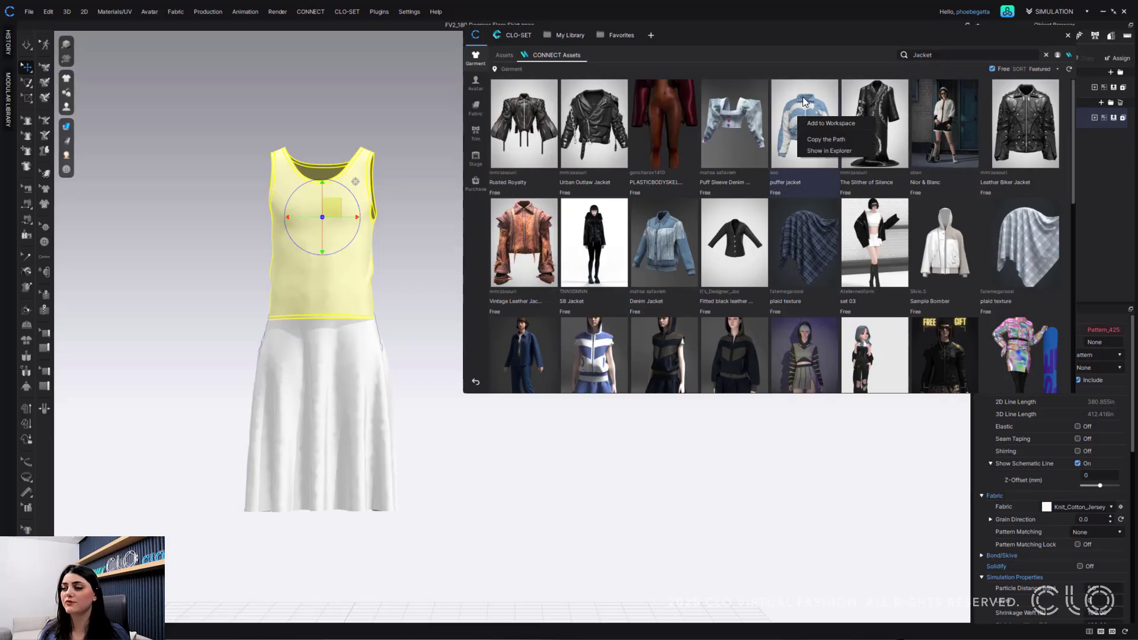
left_click(840, 124)
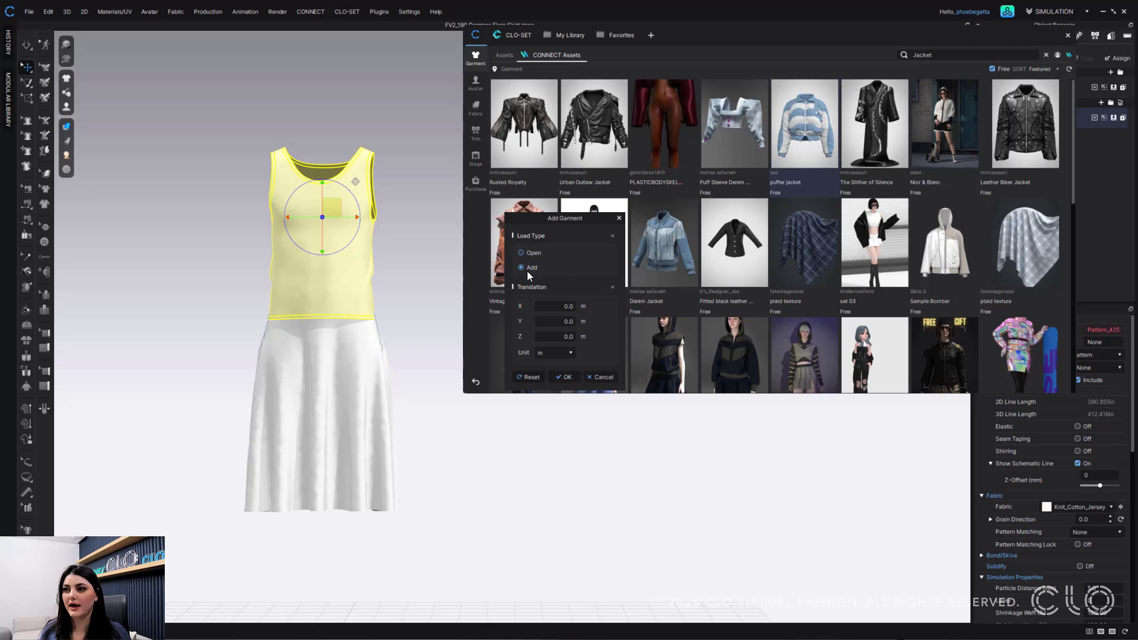
left_click(563, 376)
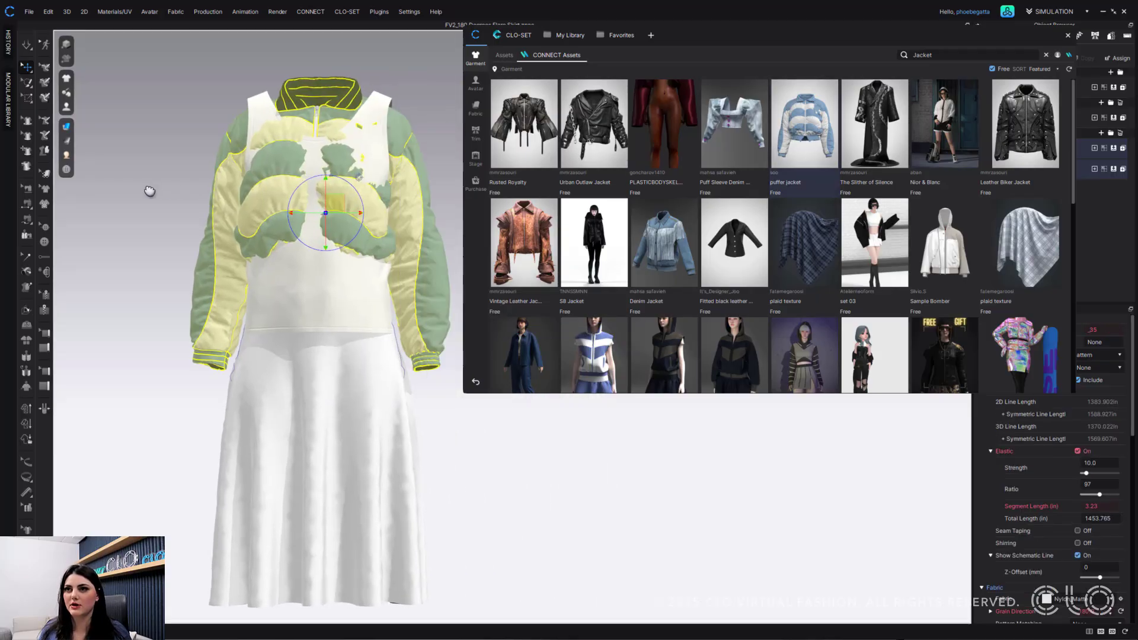
scroll(267, 202, "down", 3)
right_click_drag(272, 197, 229, 196)
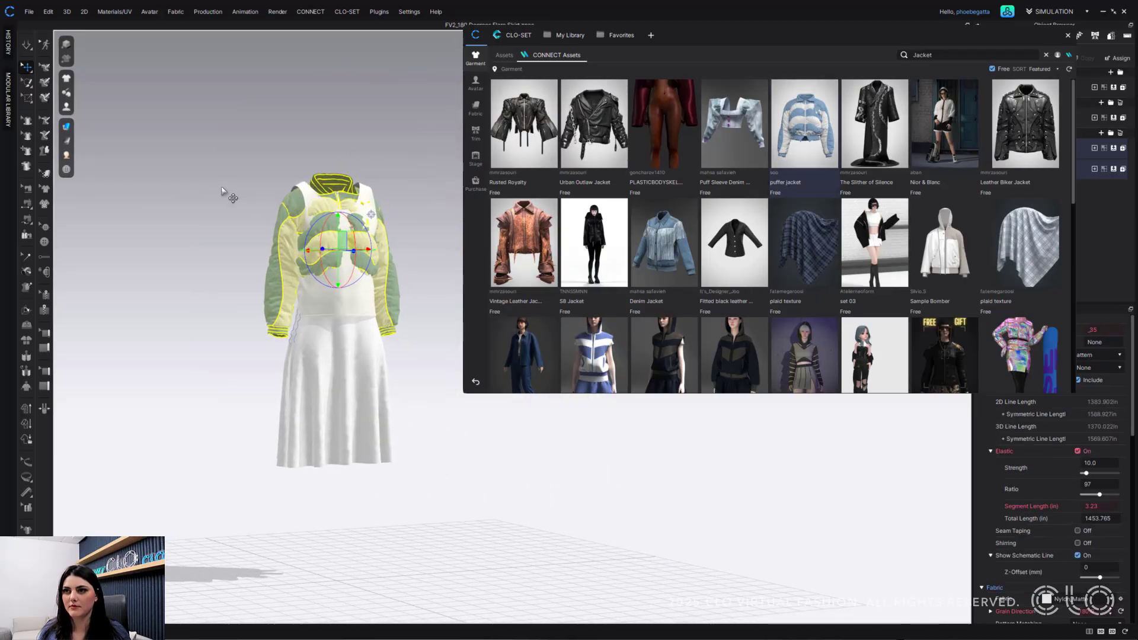
scroll(236, 200, "up", 2)
left_click(302, 106)
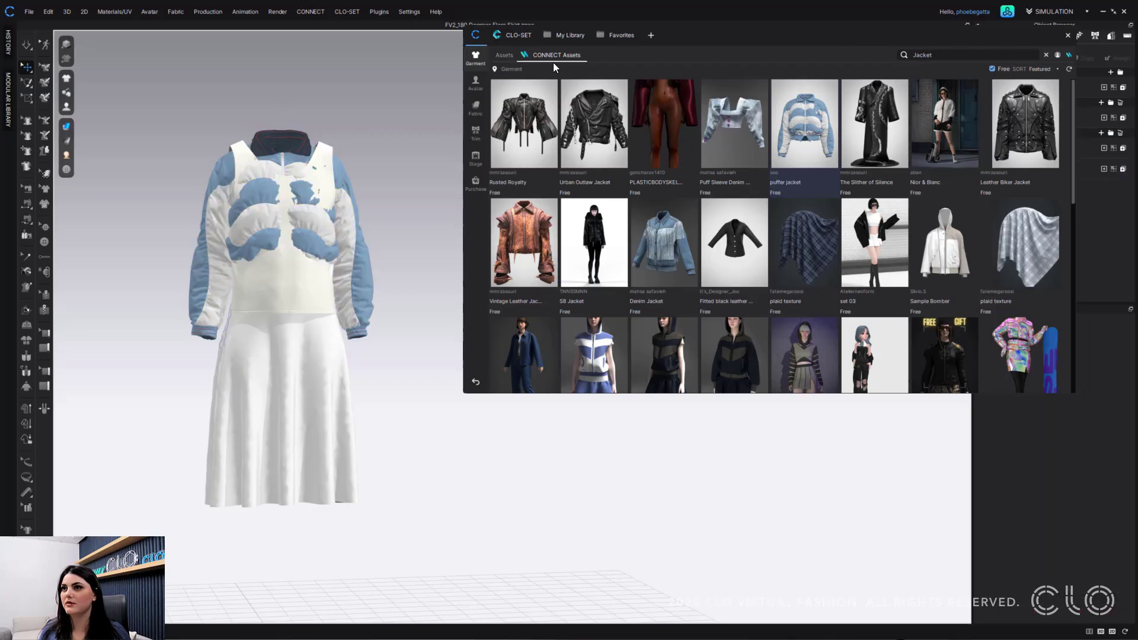
Search CONNECT avatar assets for 'FV2' and browse results like FV2_pirate boots and FV2_Sandals_01
left_click(475, 81)
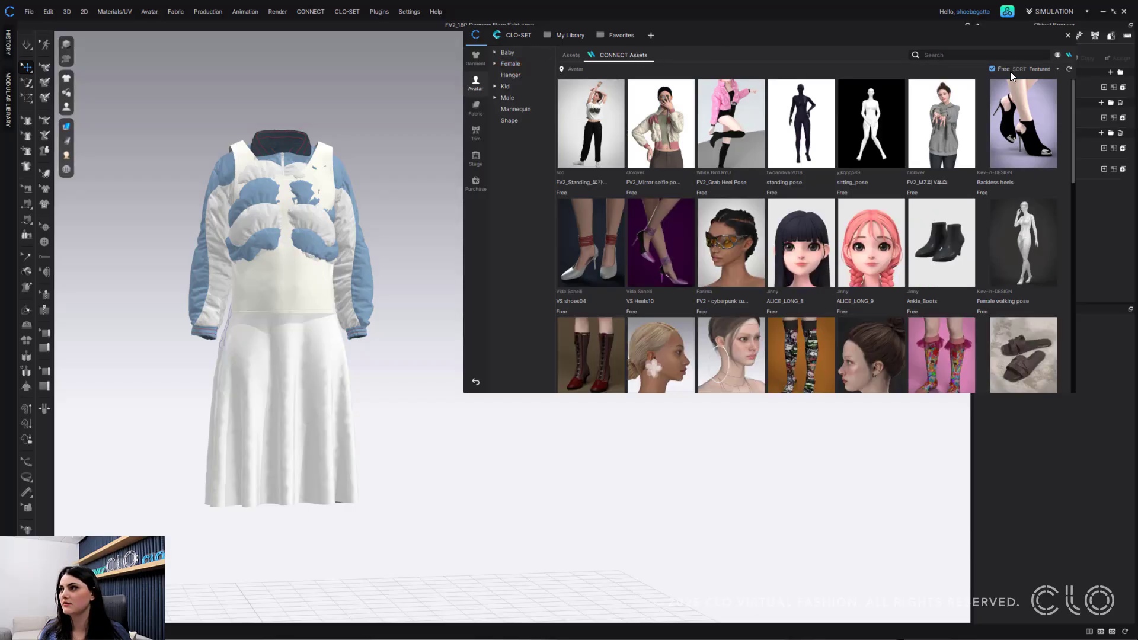
scroll(868, 234, "down", 5)
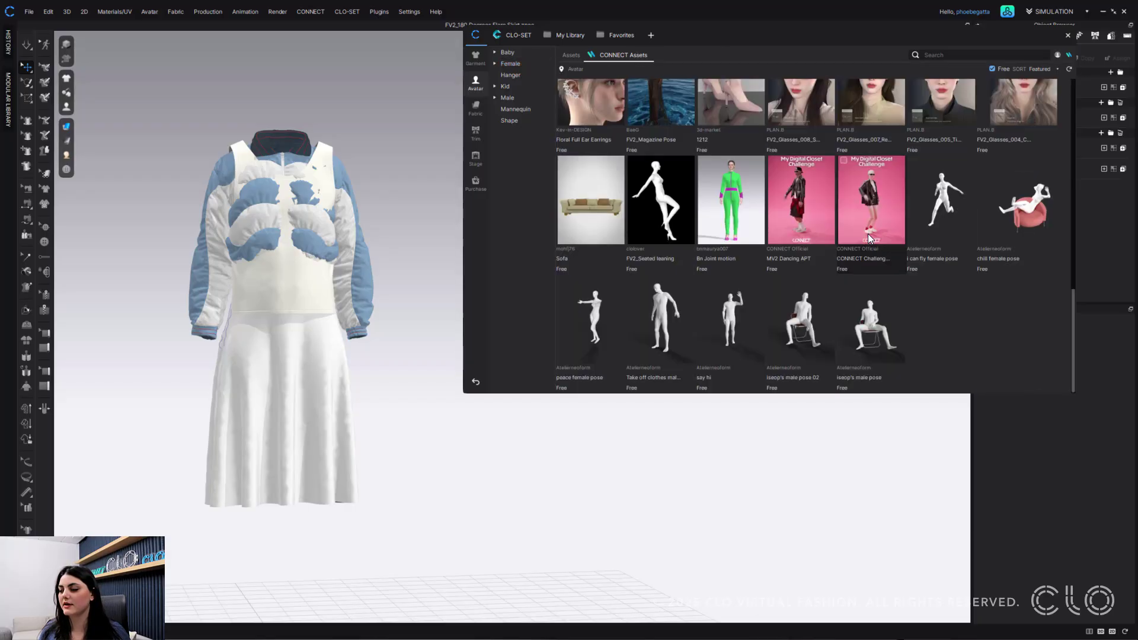
scroll(867, 234, "up", 10)
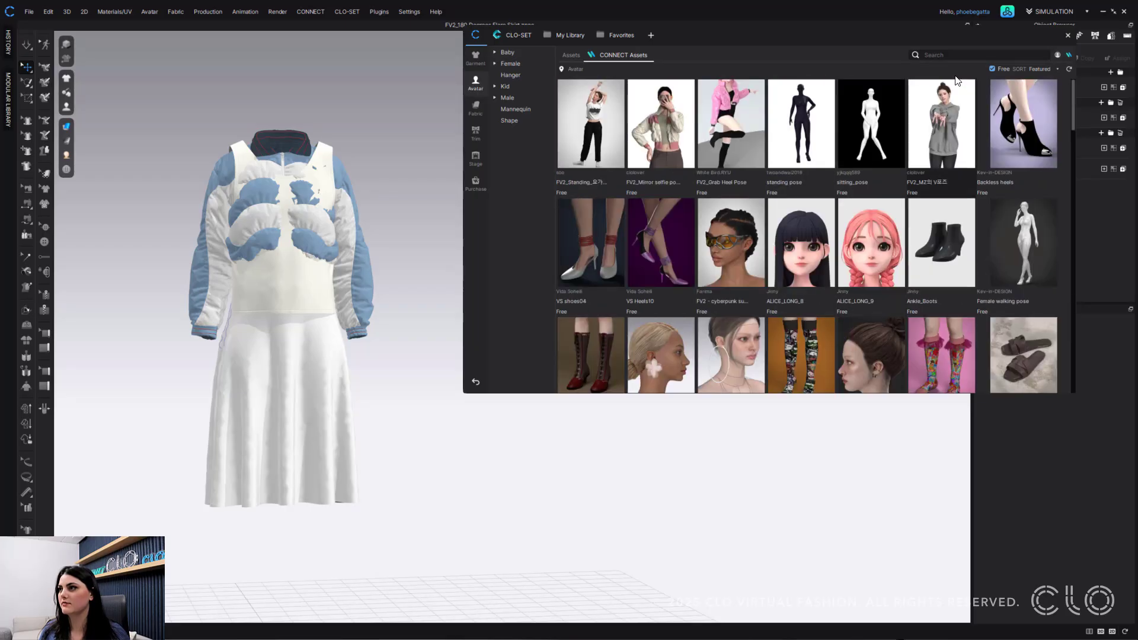
left_click(939, 57)
type("FV2")
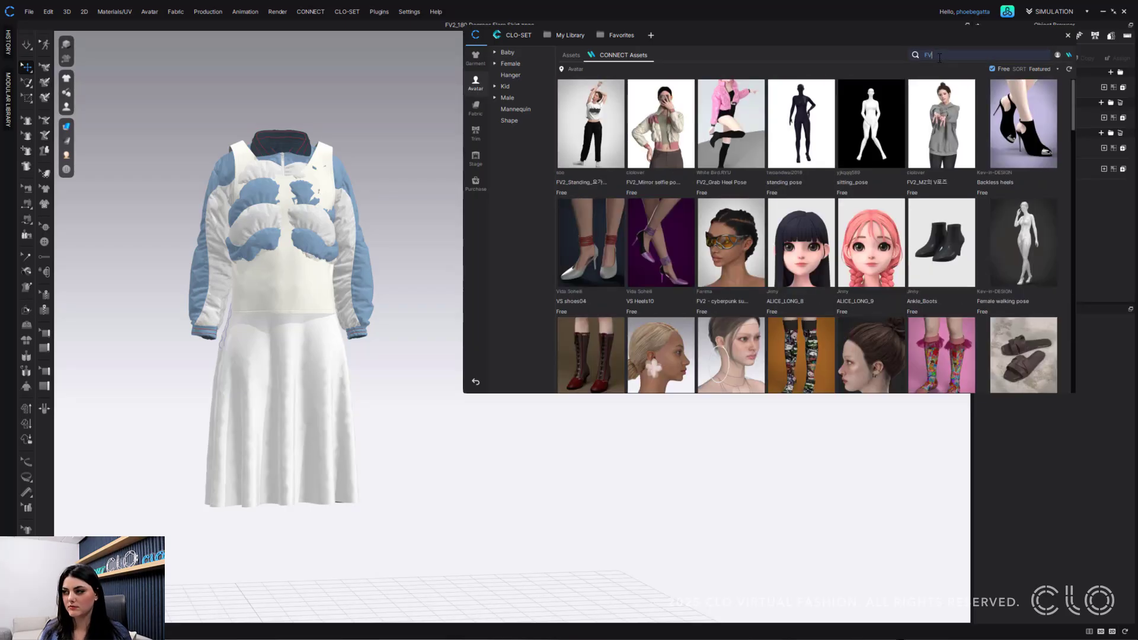
key("Return")
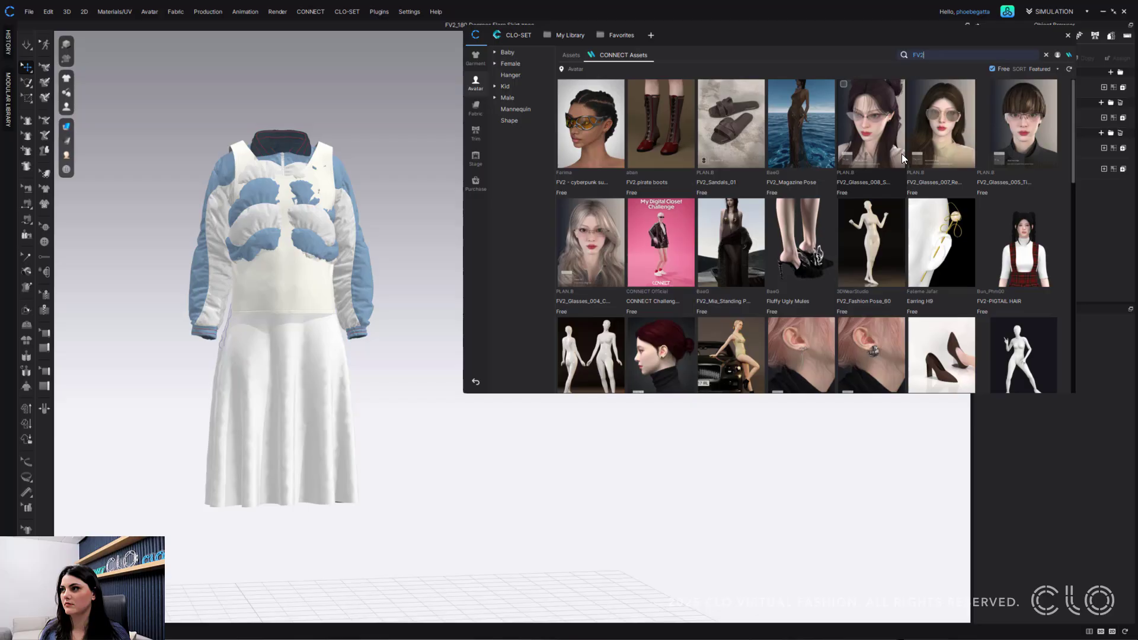
scroll(901, 155, "down", 15)
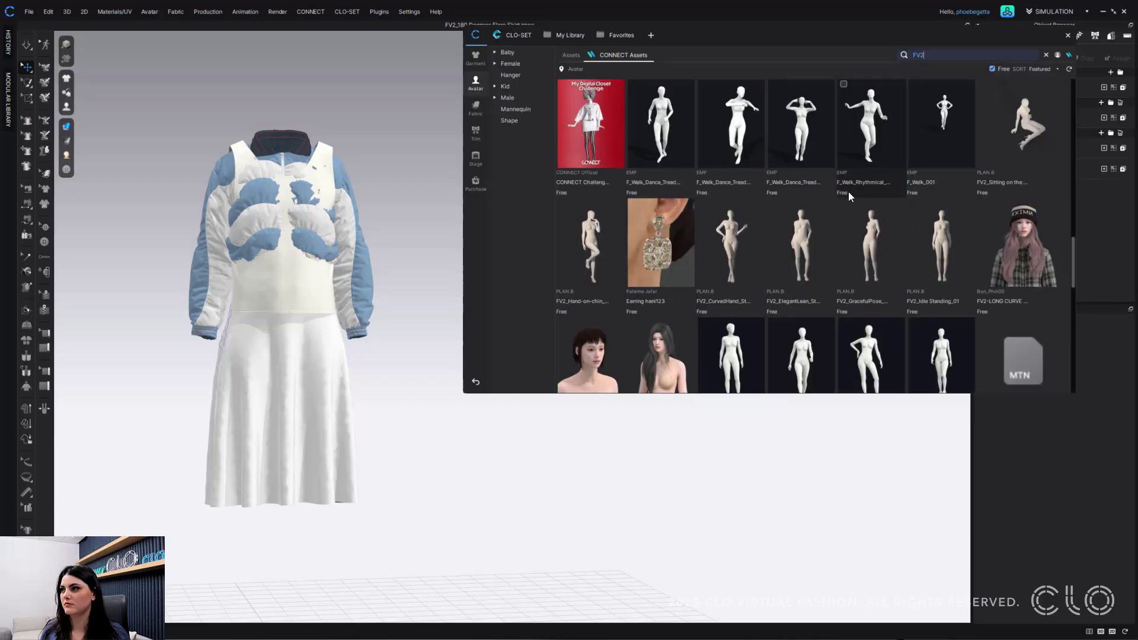
scroll(848, 191, "up", 3)
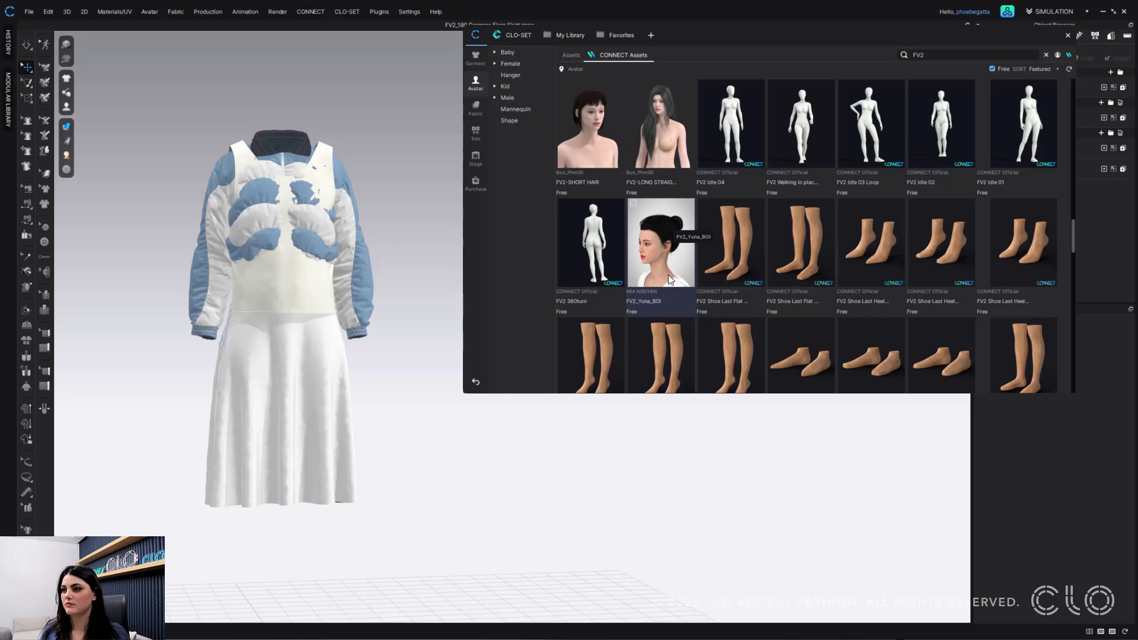
scroll(714, 218, "up", 5)
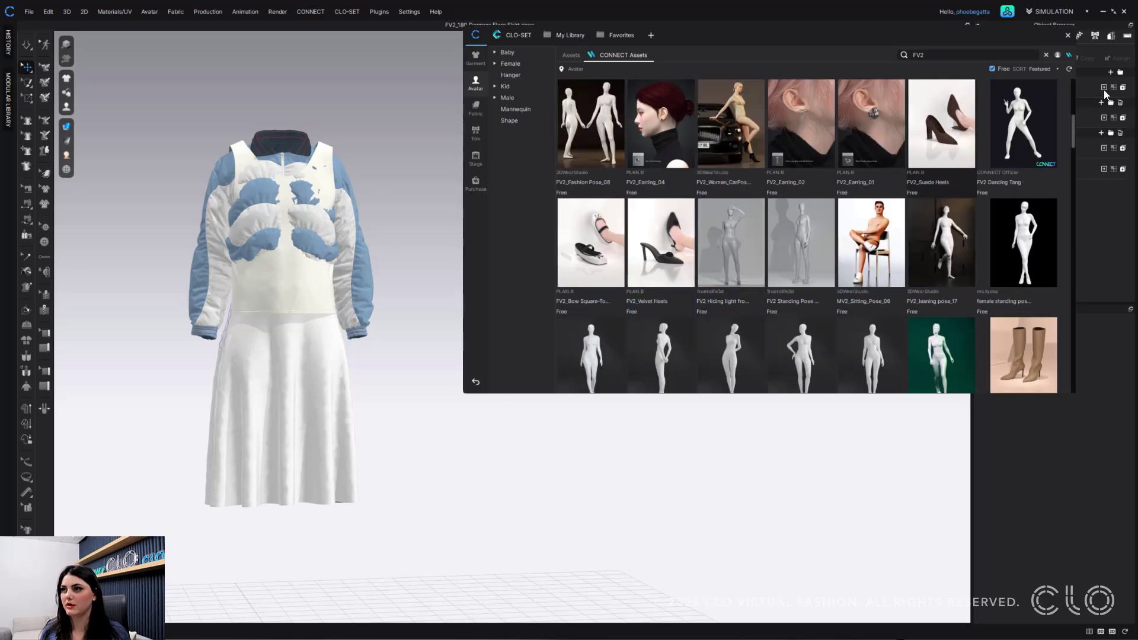
scroll(1060, 88, "up", 3)
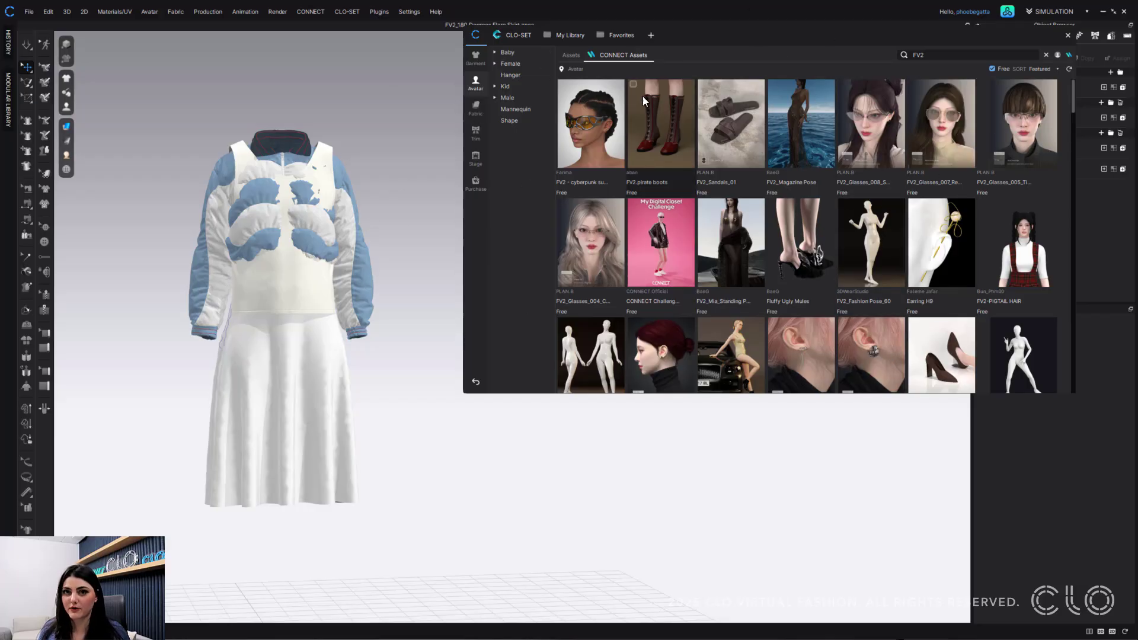
left_click_drag(708, 32, 715, 35)
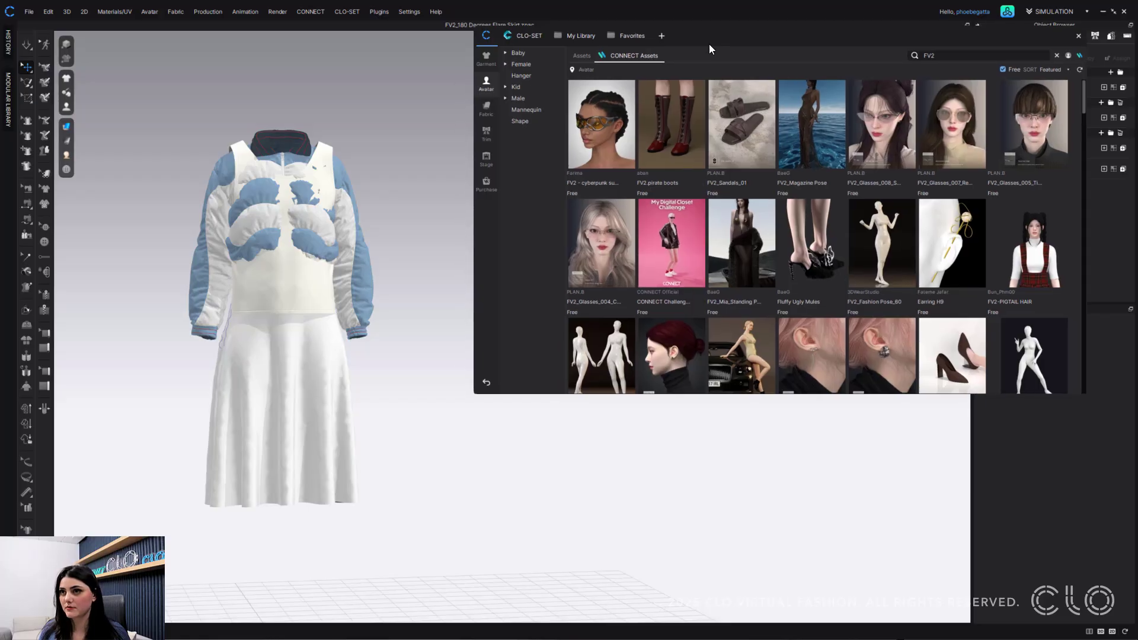
scroll(402, 178, "down", 4)
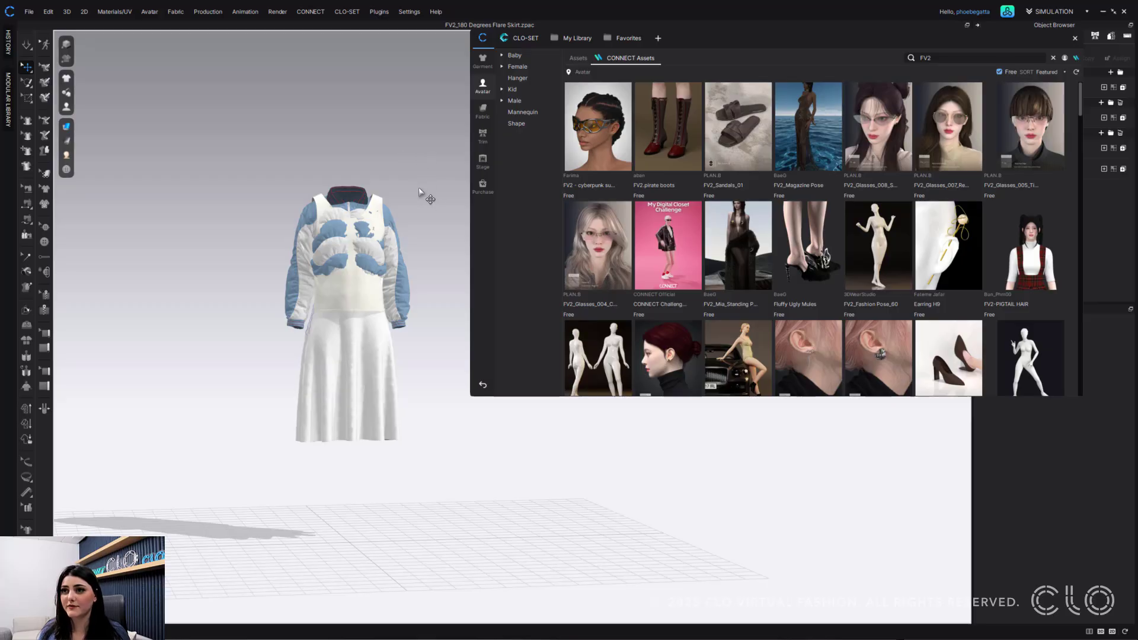
Start a new project without saving the dress scene, then shrink the Library window
left_click(35, 12)
left_click(39, 26)
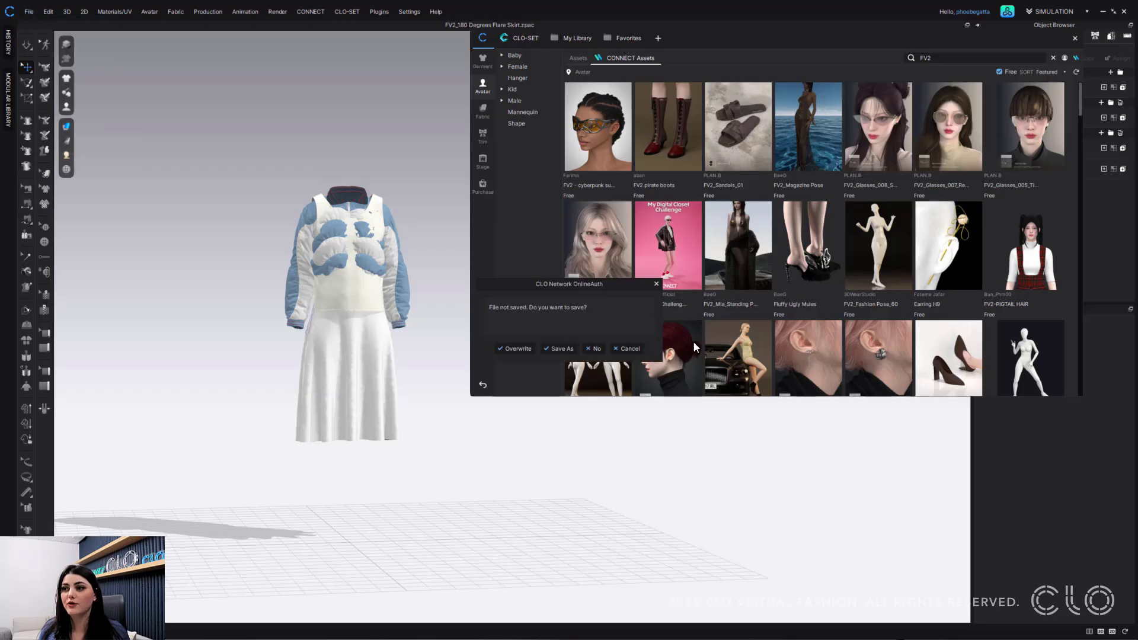
left_click(590, 348)
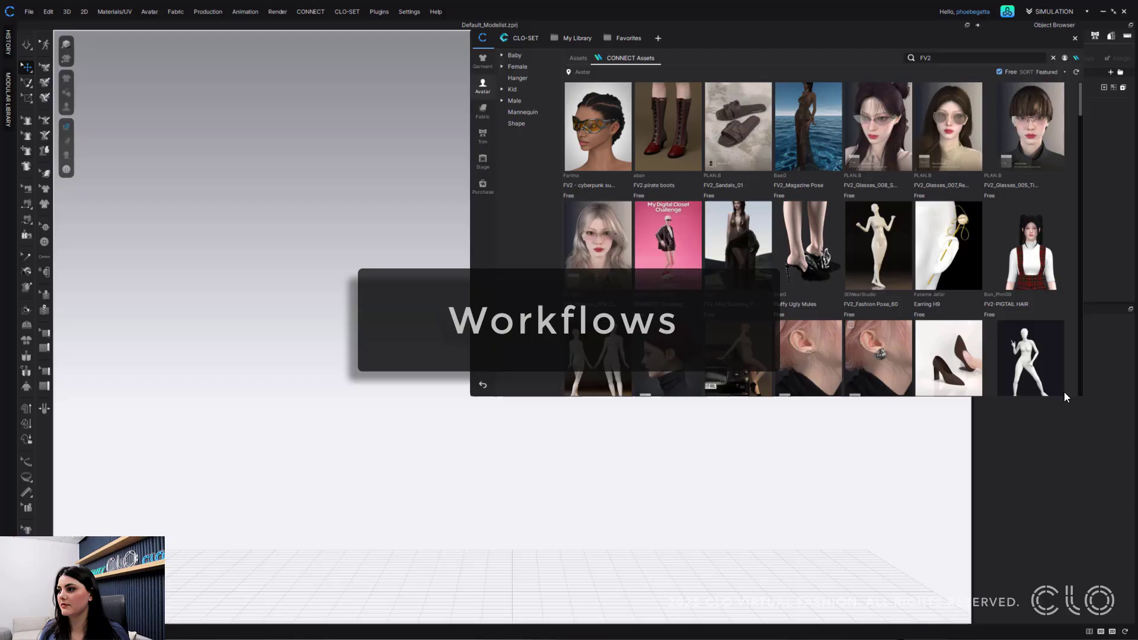
left_click_drag(1080, 394, 850, 294)
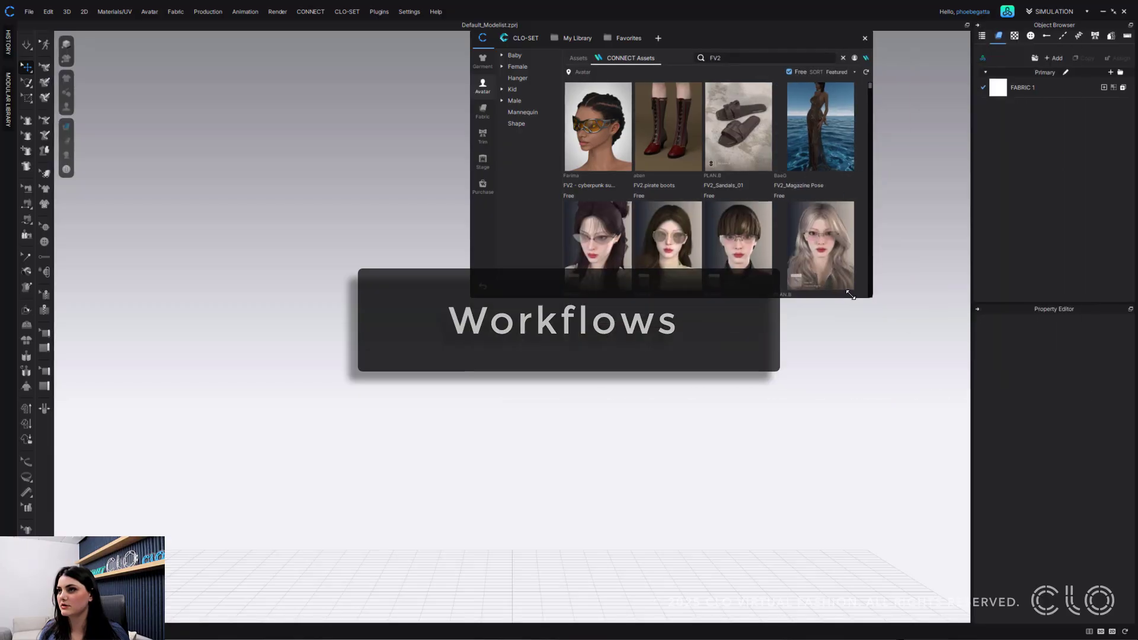
Load Thumbnail.zprj from CLO-SET Webinars > 2025 > 2025.0 > Files into the scene
left_click_drag(699, 45, 951, 34)
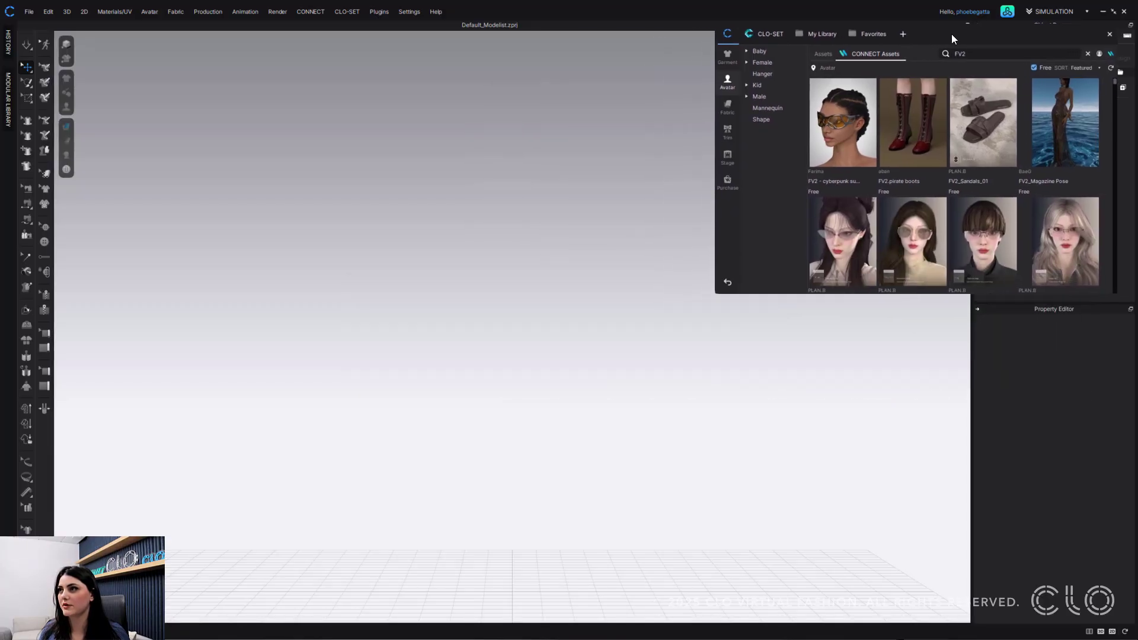
left_click(777, 34)
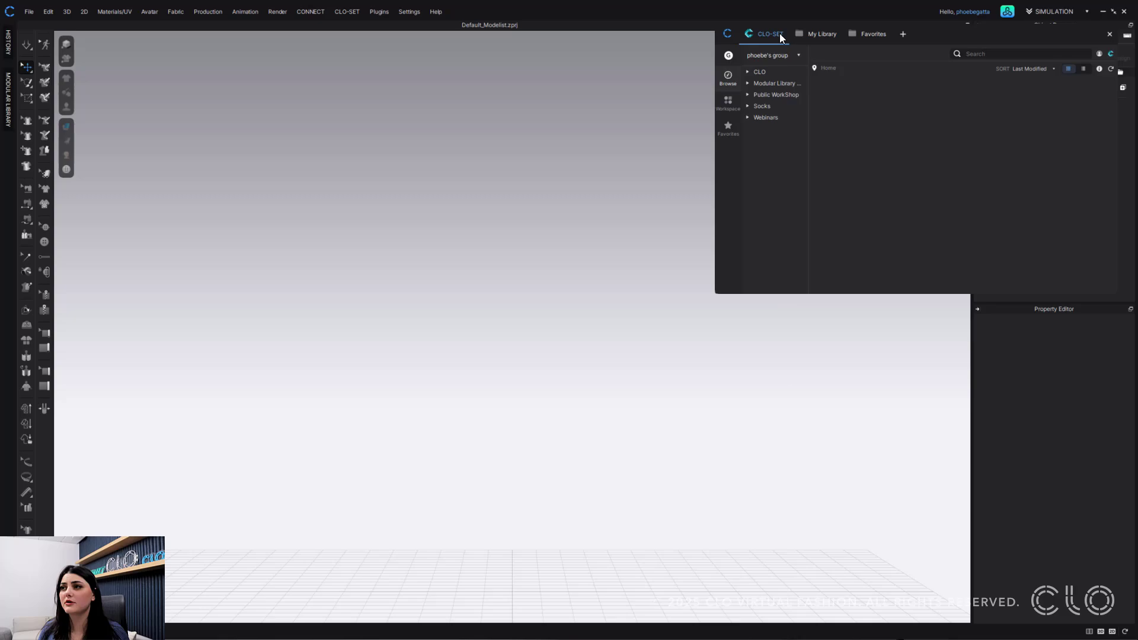
left_click(763, 117)
left_click(778, 152)
left_click(780, 164)
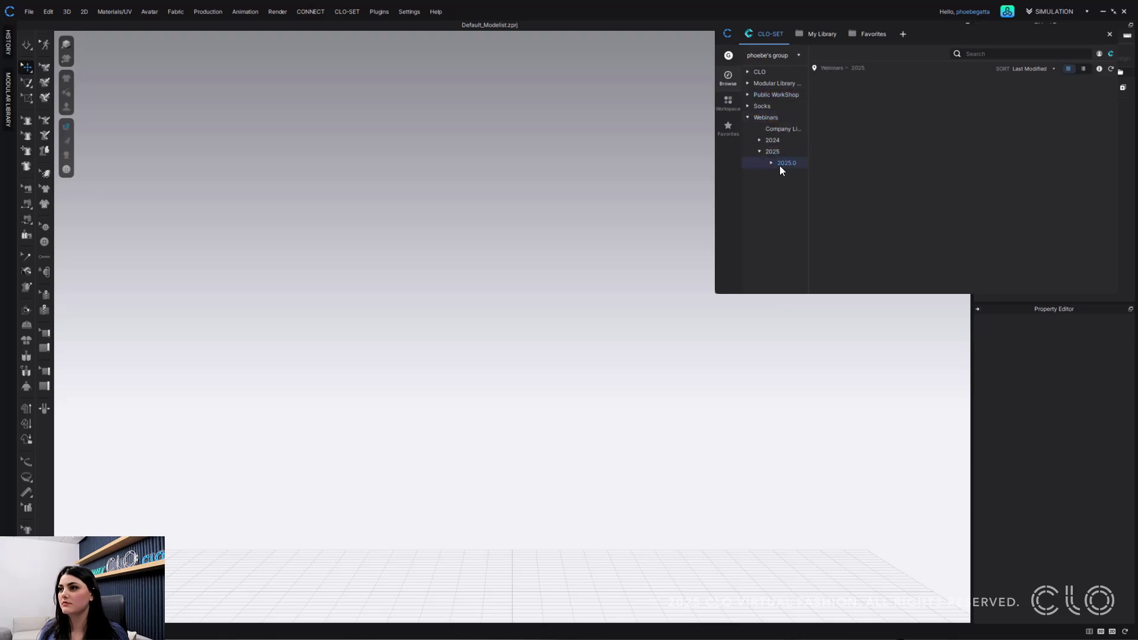
left_click(792, 174)
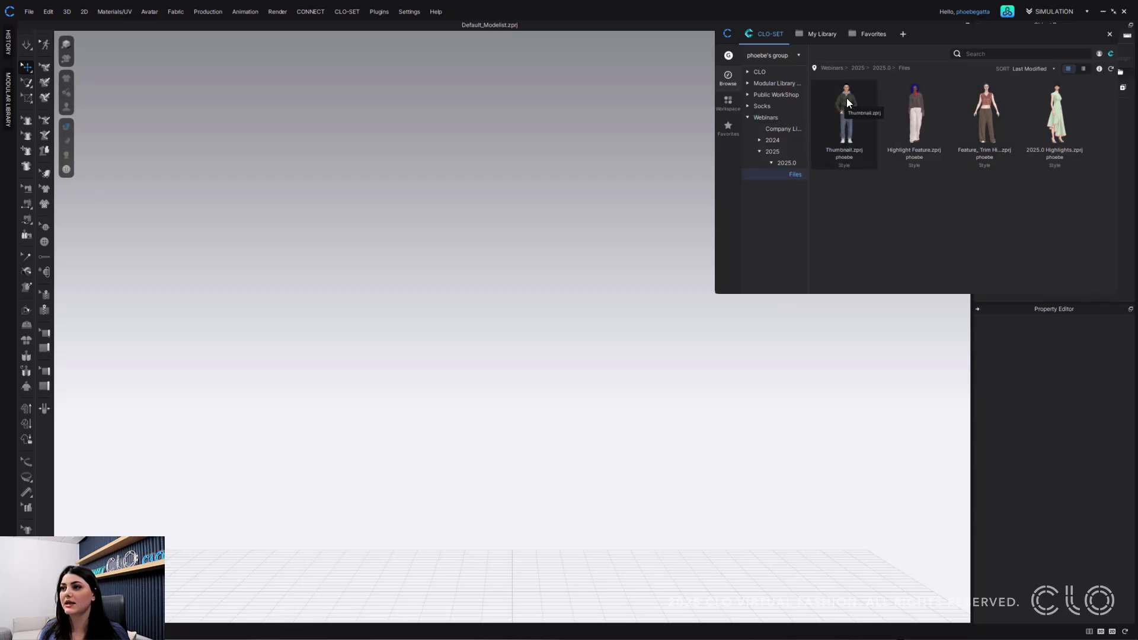
left_click_drag(847, 100, 548, 521)
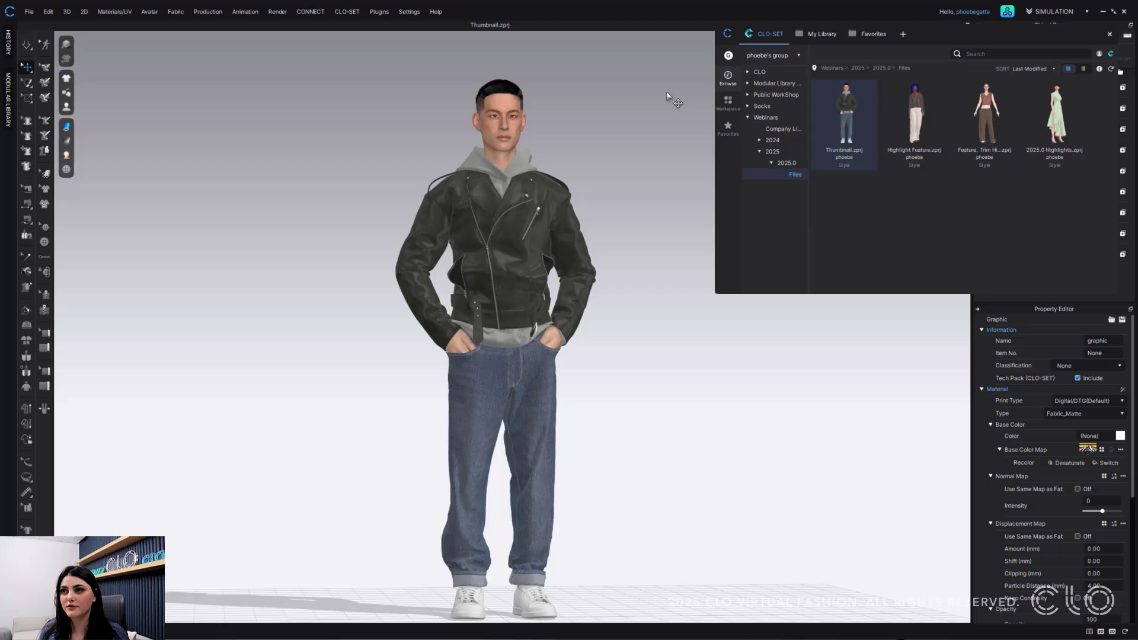
right_click(843, 106)
left_click(883, 208)
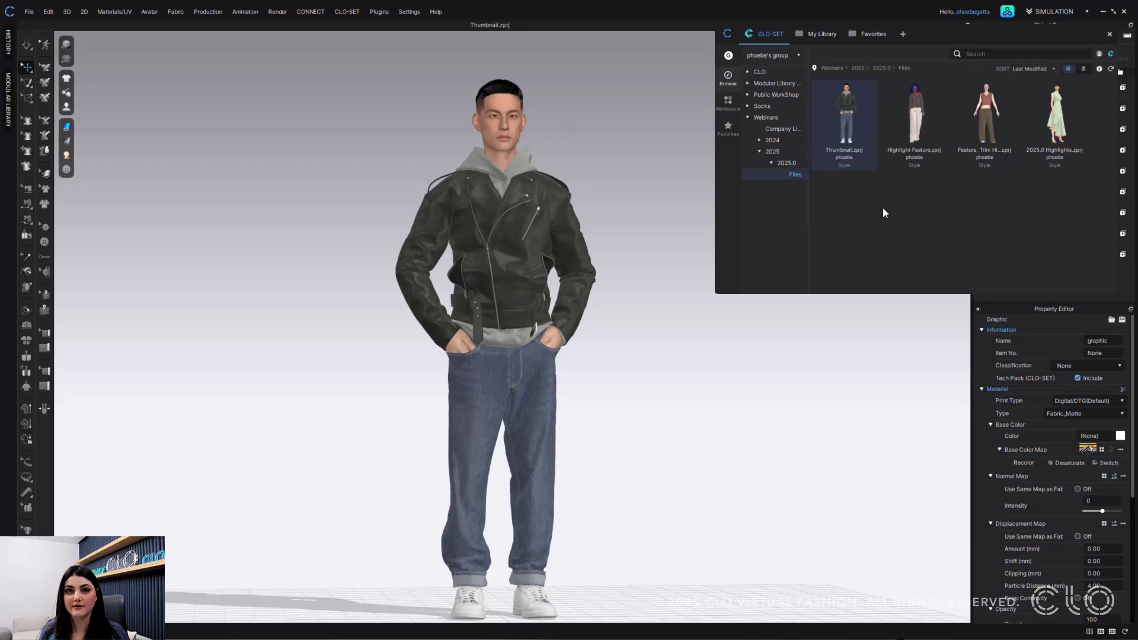
left_click(847, 127)
right_click(845, 128)
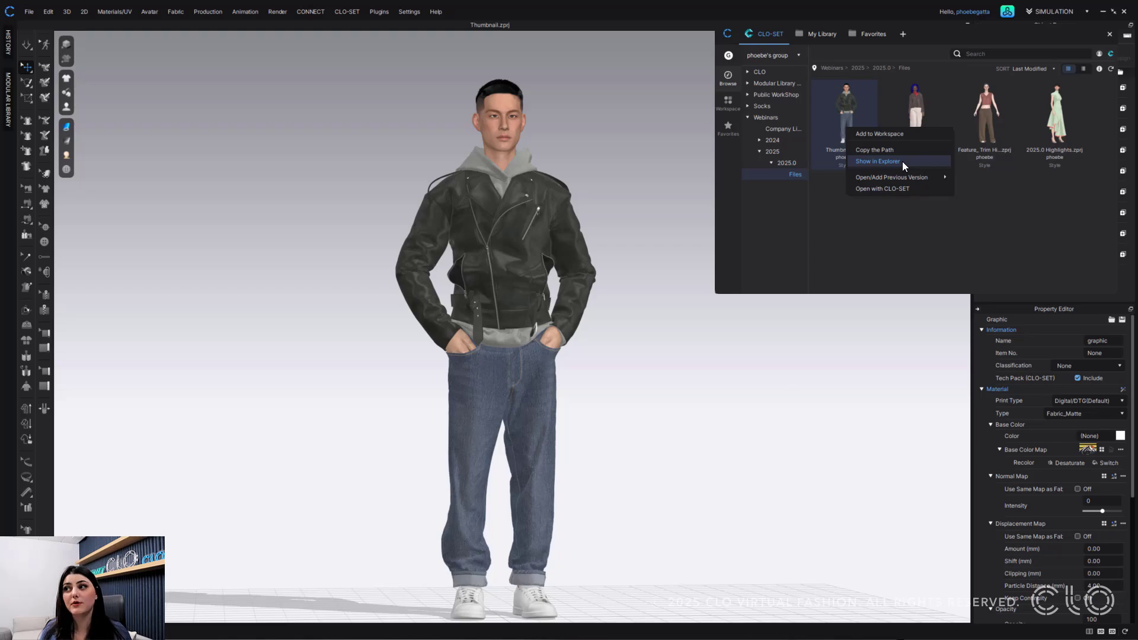
mouse_move(904, 179)
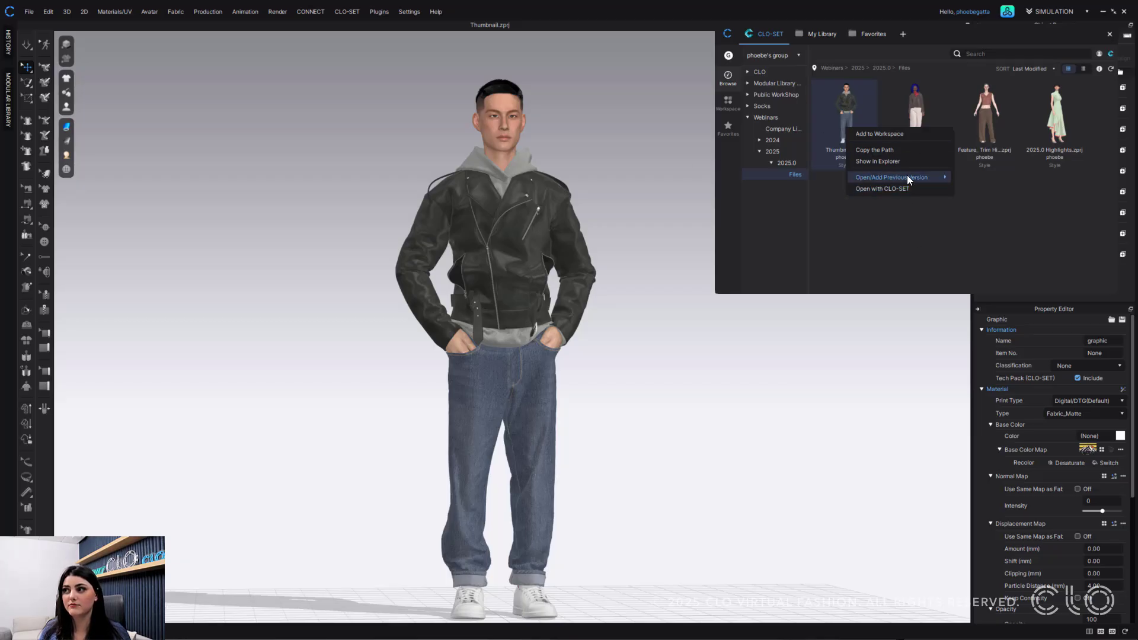
left_click(870, 233)
right_click(1048, 122)
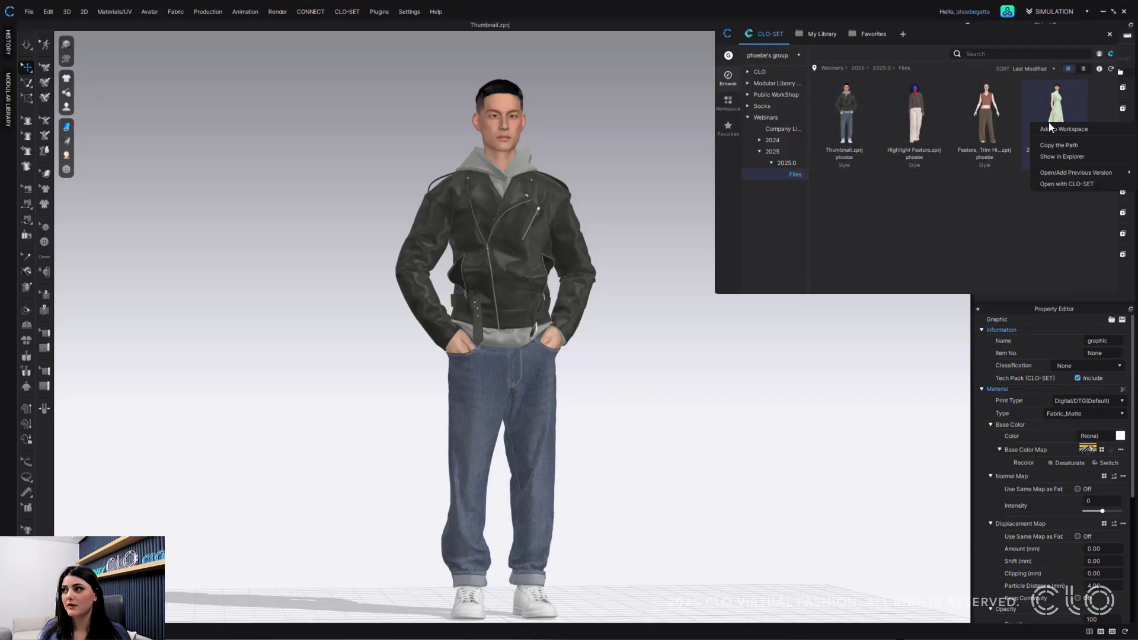
mouse_move(1077, 173)
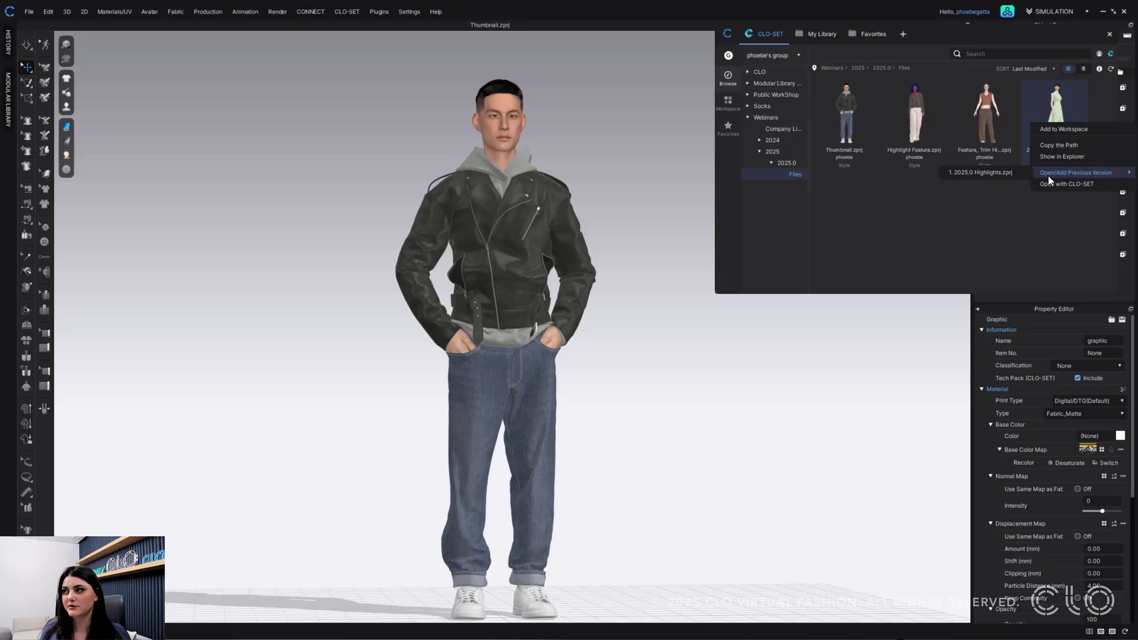
left_click(1040, 189)
left_click(1073, 122)
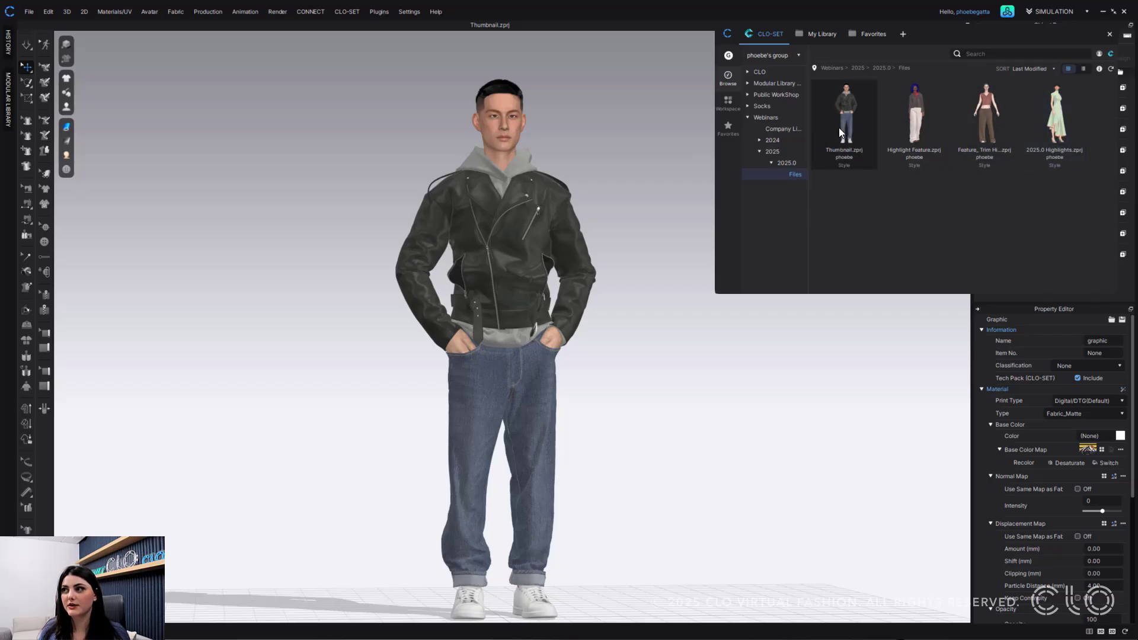
right_click(838, 110)
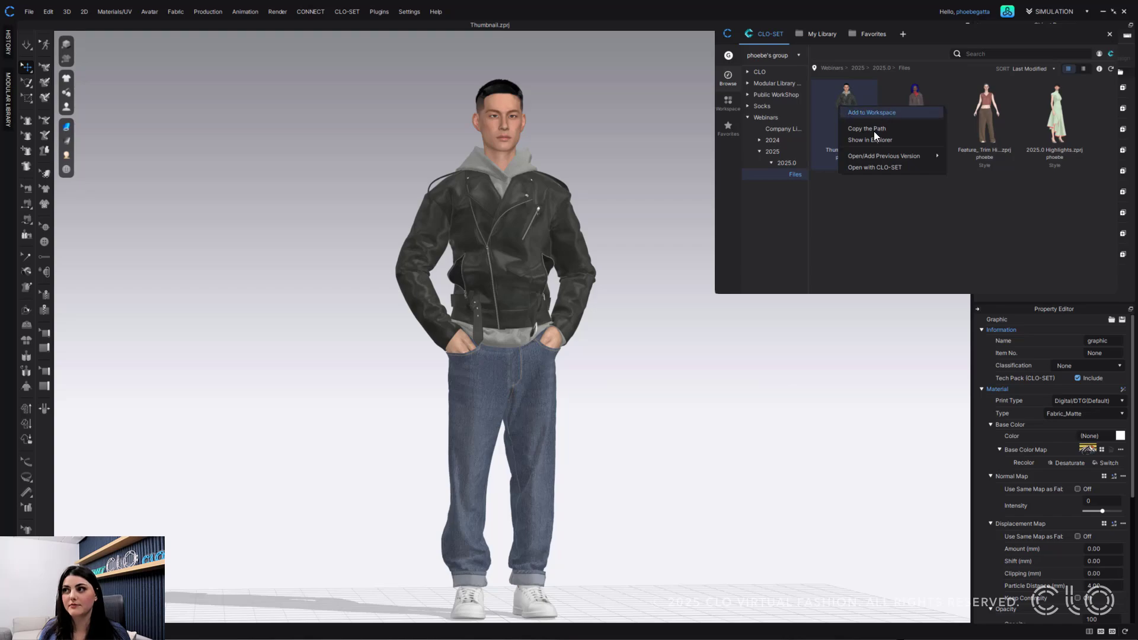
left_click(872, 225)
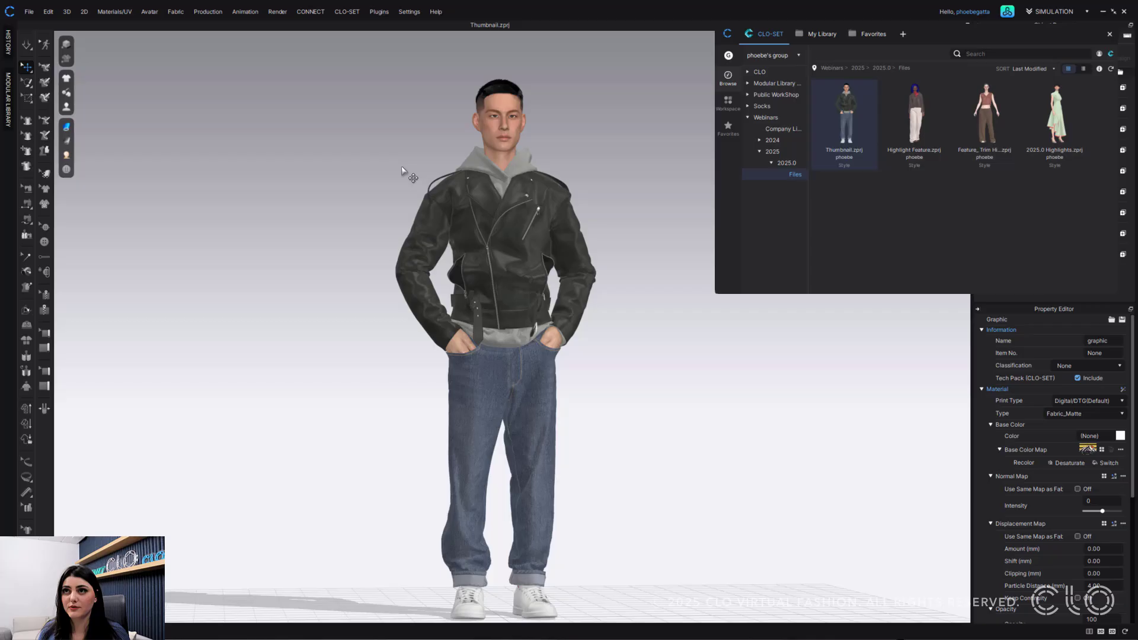
left_click(348, 12)
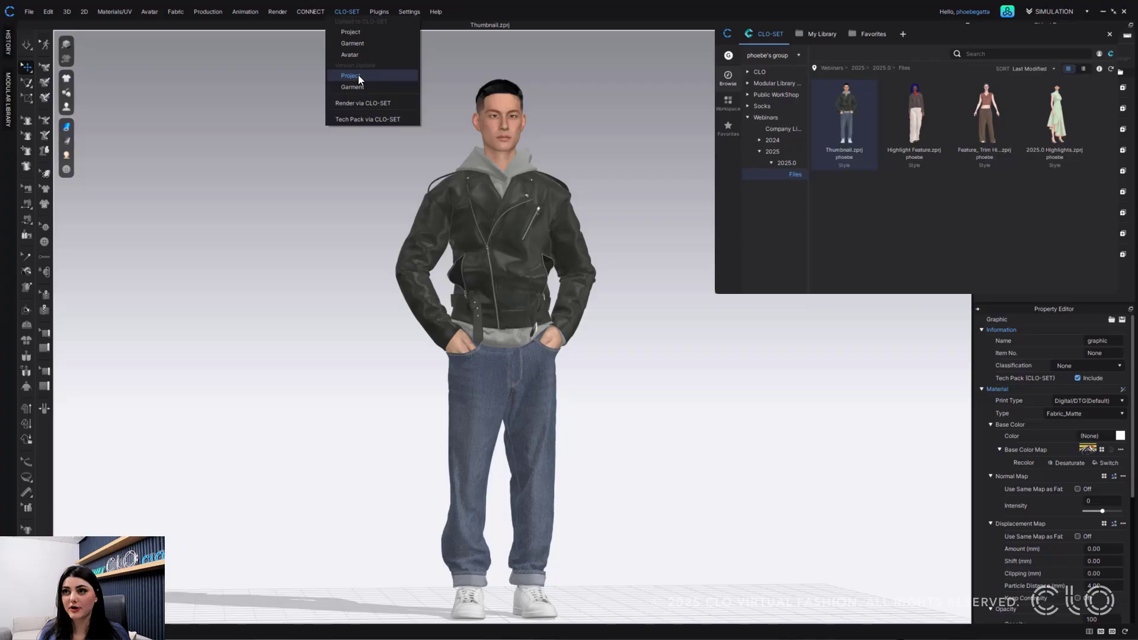
left_click(357, 187)
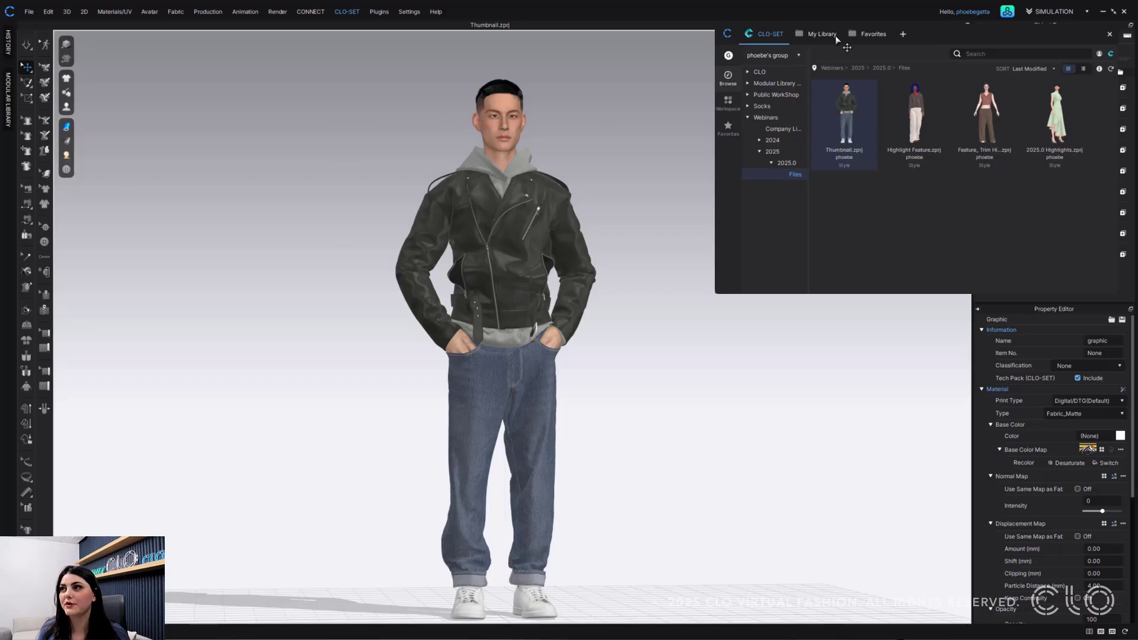
Add the desktop Highlights folder as a new personal library and expand its subfolders
left_click(853, 35)
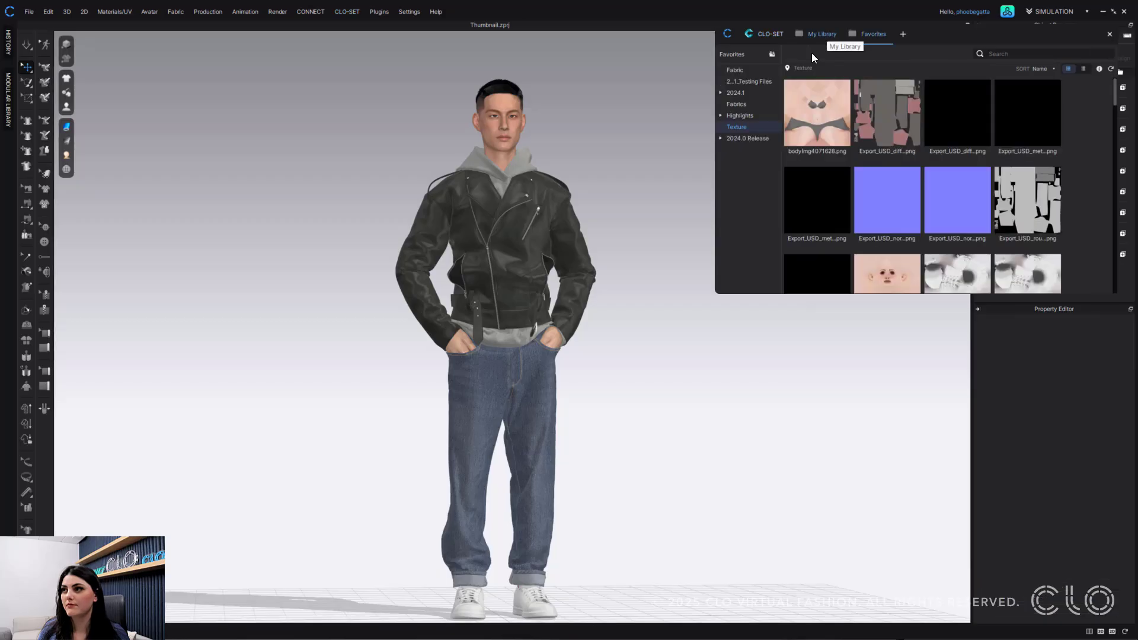
left_click(741, 93)
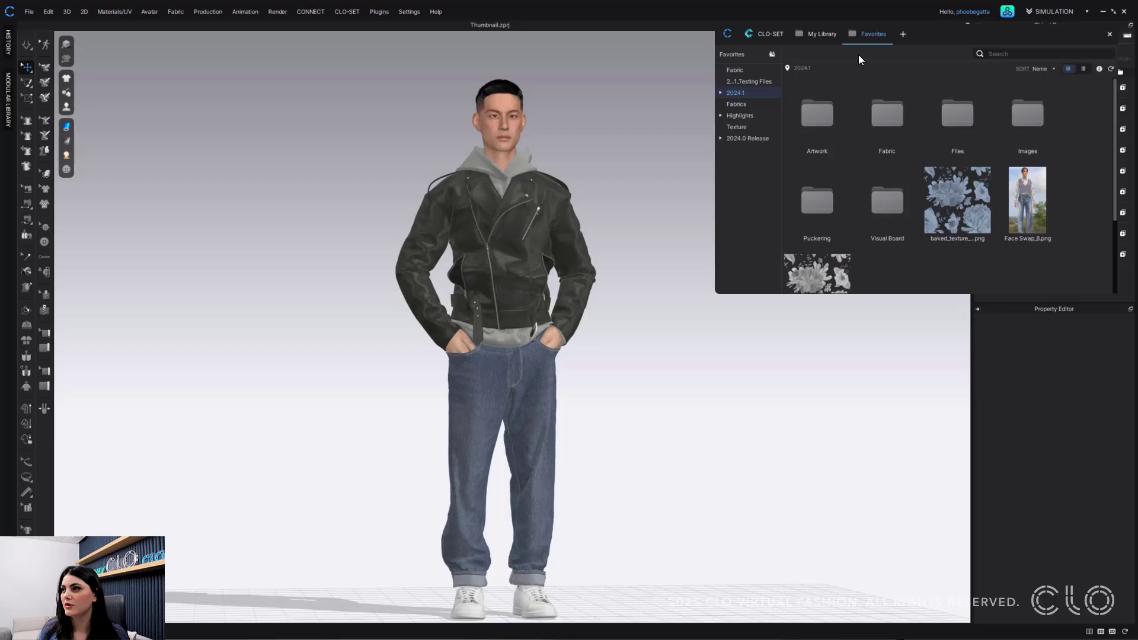
left_click(819, 38)
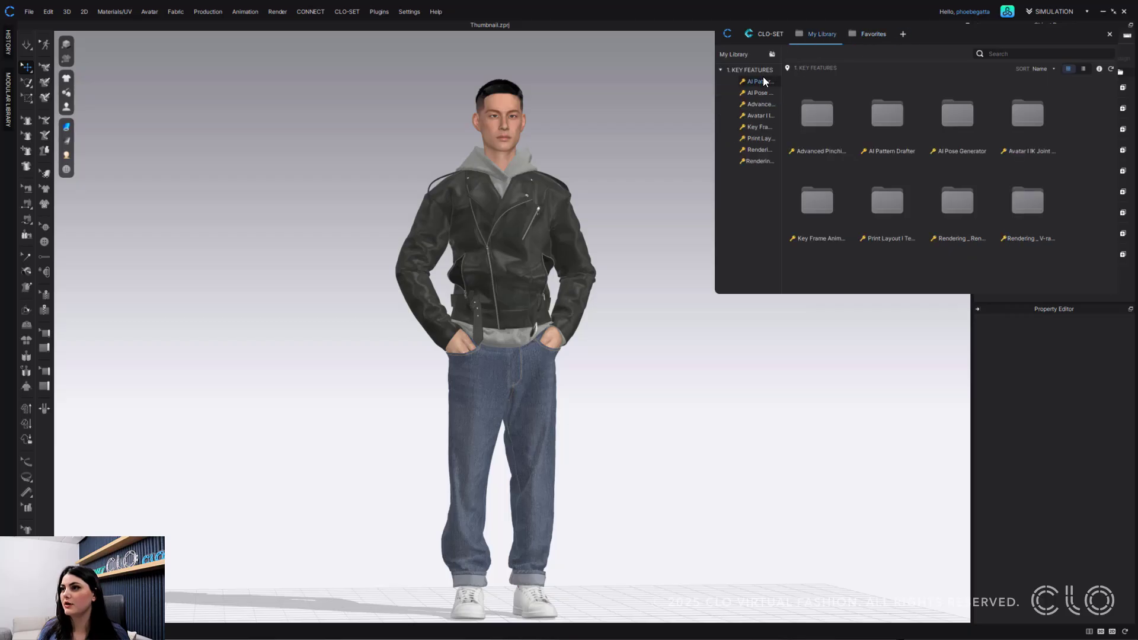
left_click(902, 35)
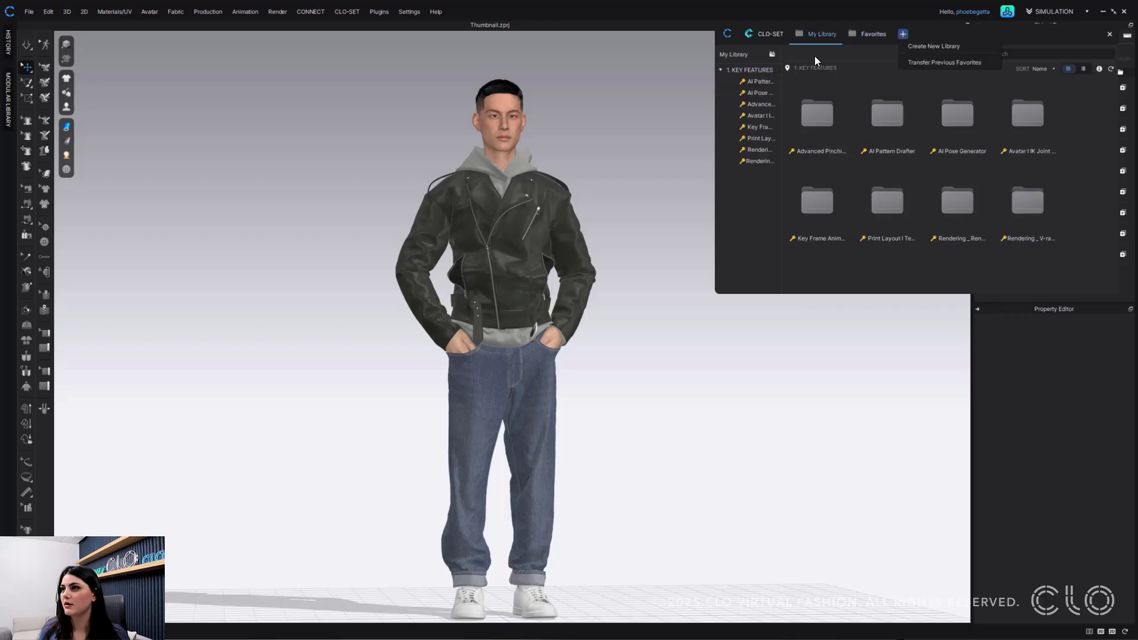
left_click(772, 54)
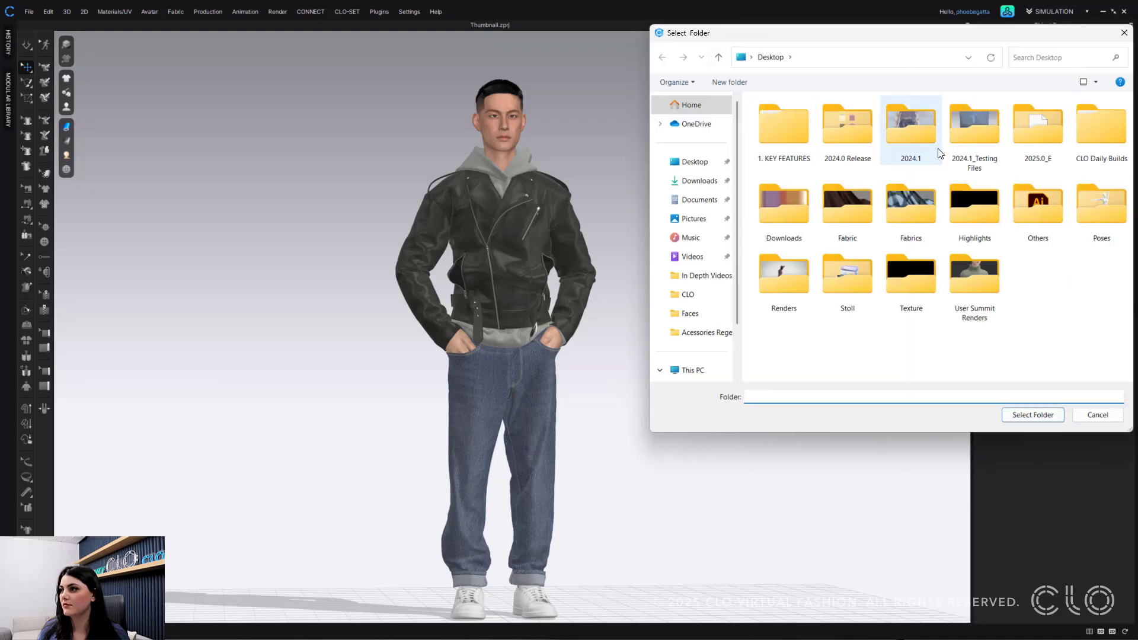
left_click(959, 228)
left_click(1020, 420)
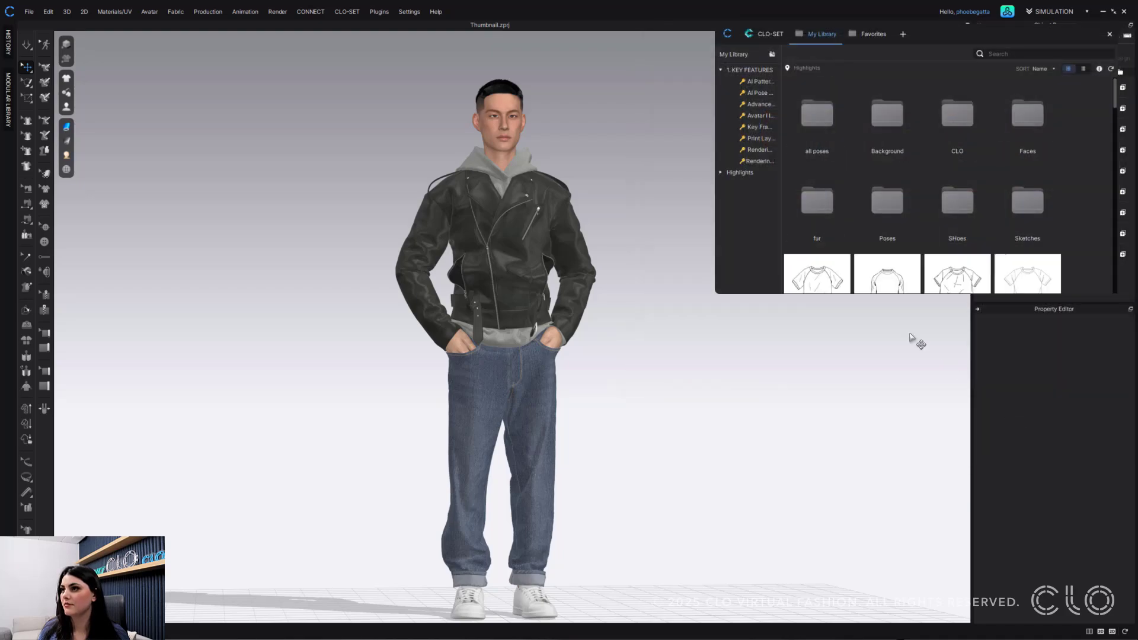
left_click(720, 173)
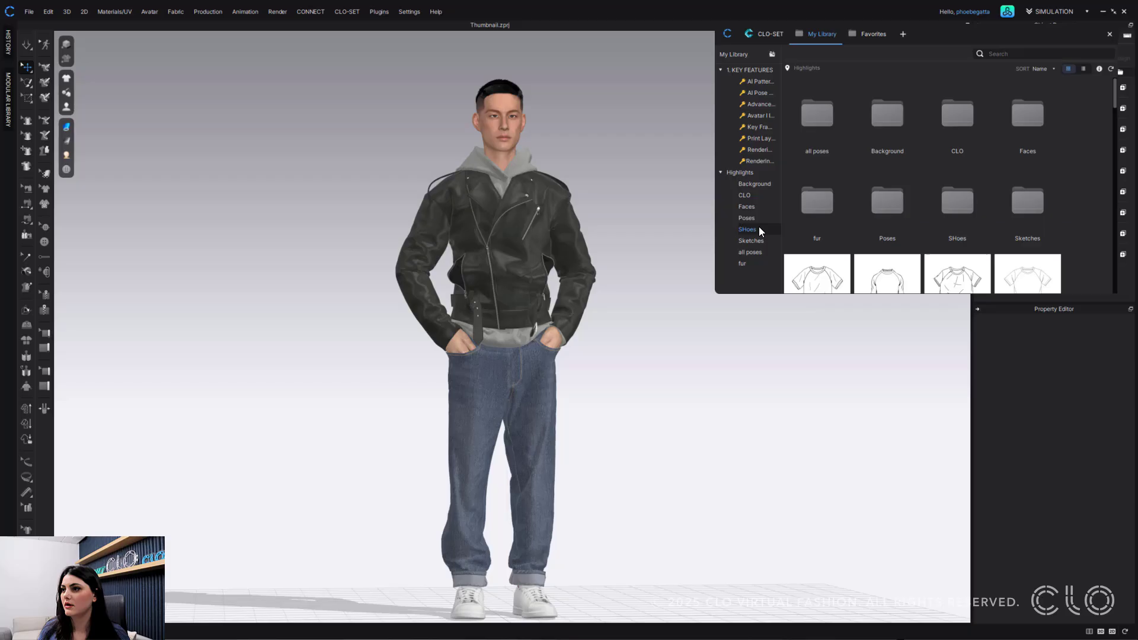
Add 2025.0 Highlights.zprj from Highlights > CLO to the scene with Load Type Add
left_click(756, 195)
scroll(904, 203, "down", 5)
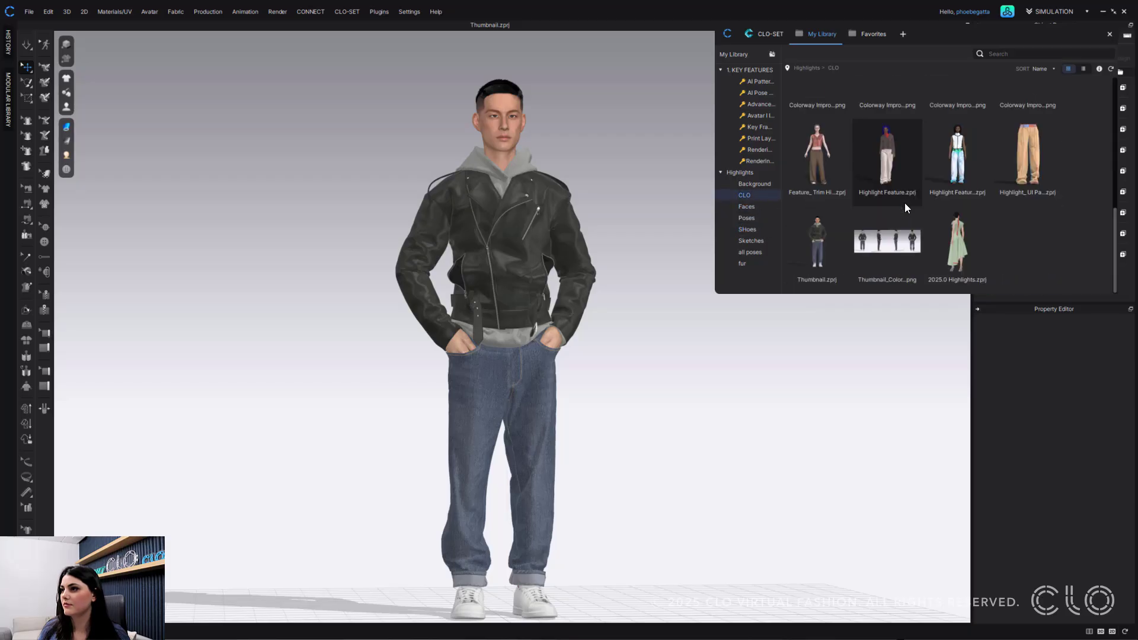
double_click(992, 257)
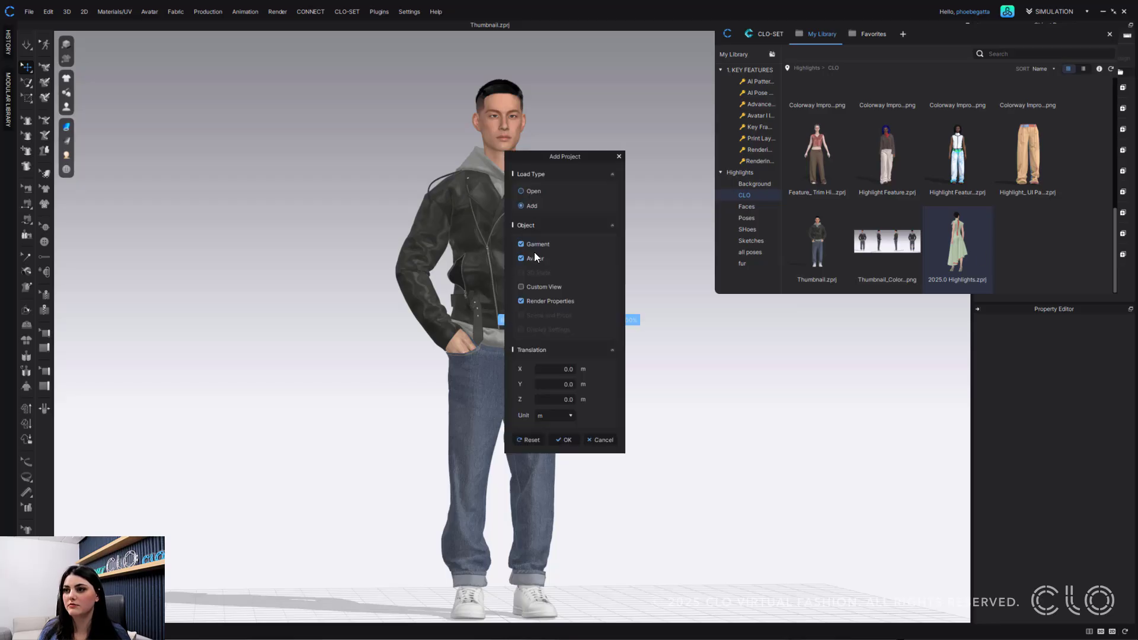
double_click(568, 369)
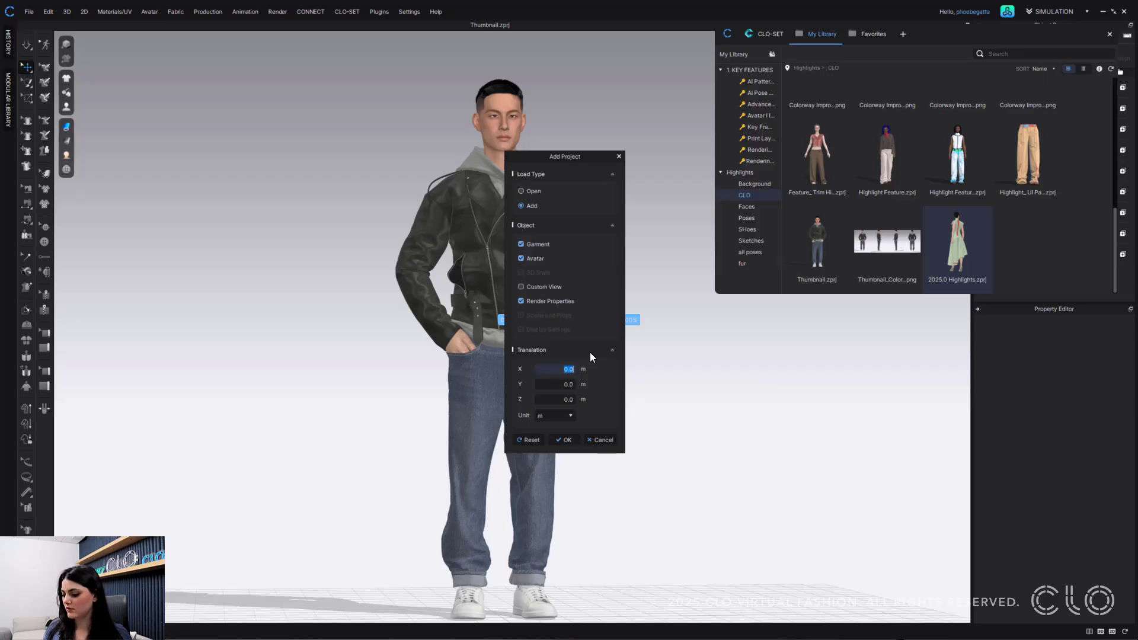
key("Return")
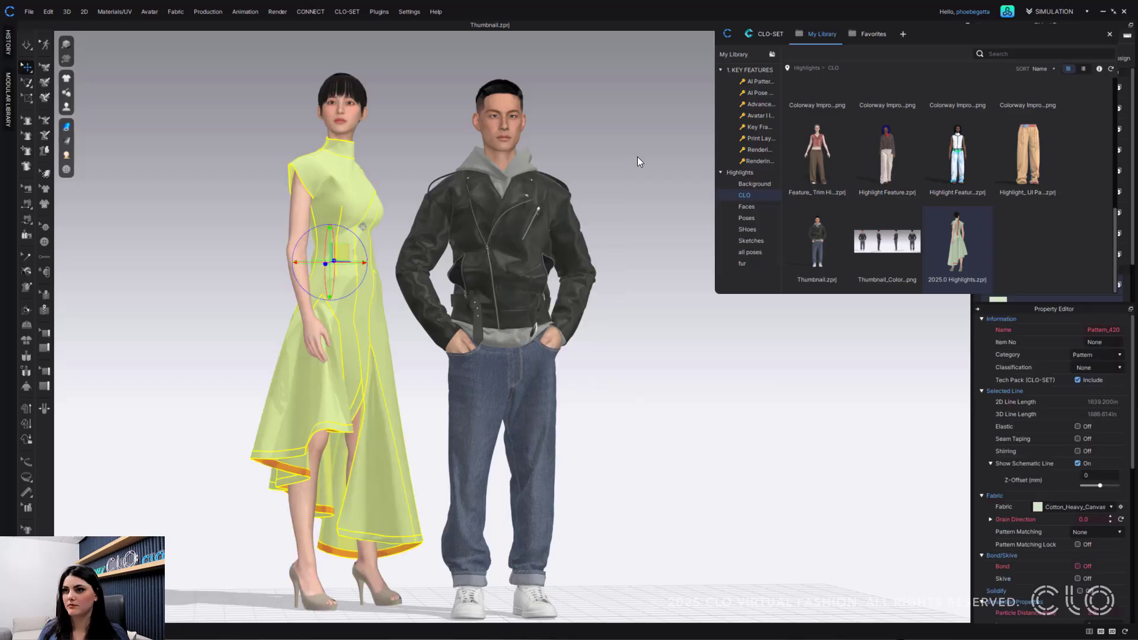
Put the CONNECT FV2_Velvet Heels from Female > Accessory > Shoes on the woman
left_click(762, 172)
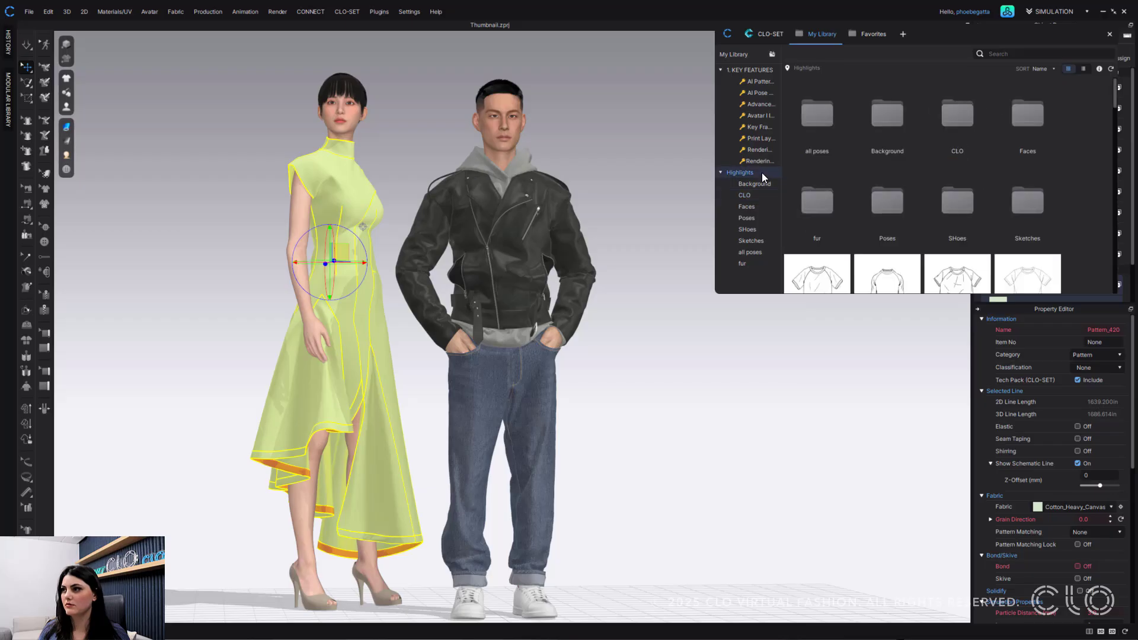
left_click(764, 231)
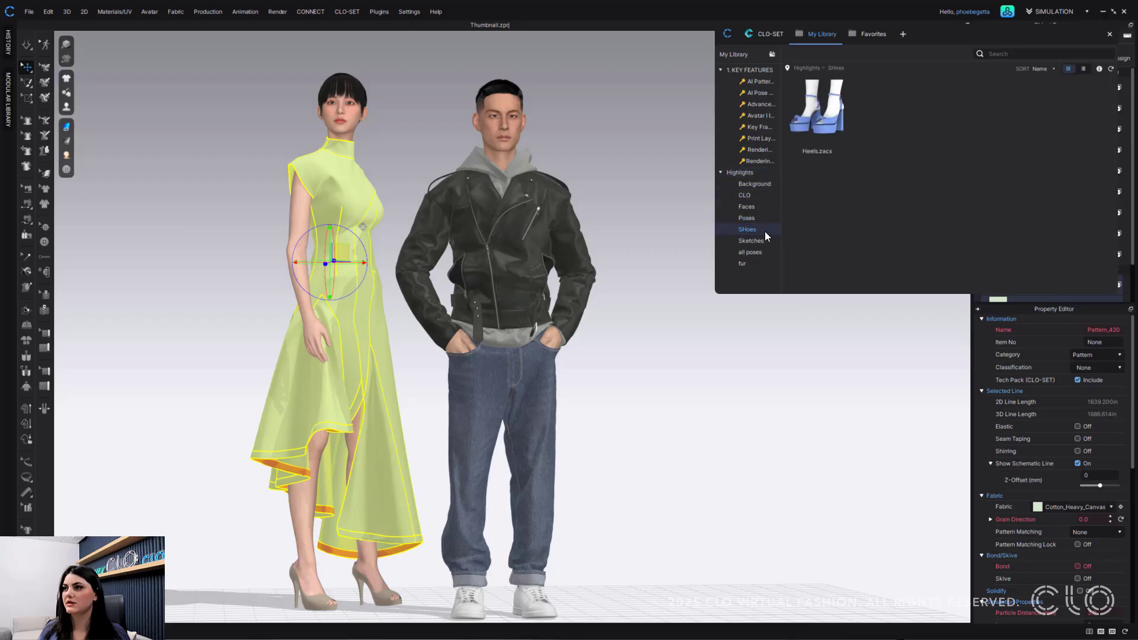
left_click(753, 172)
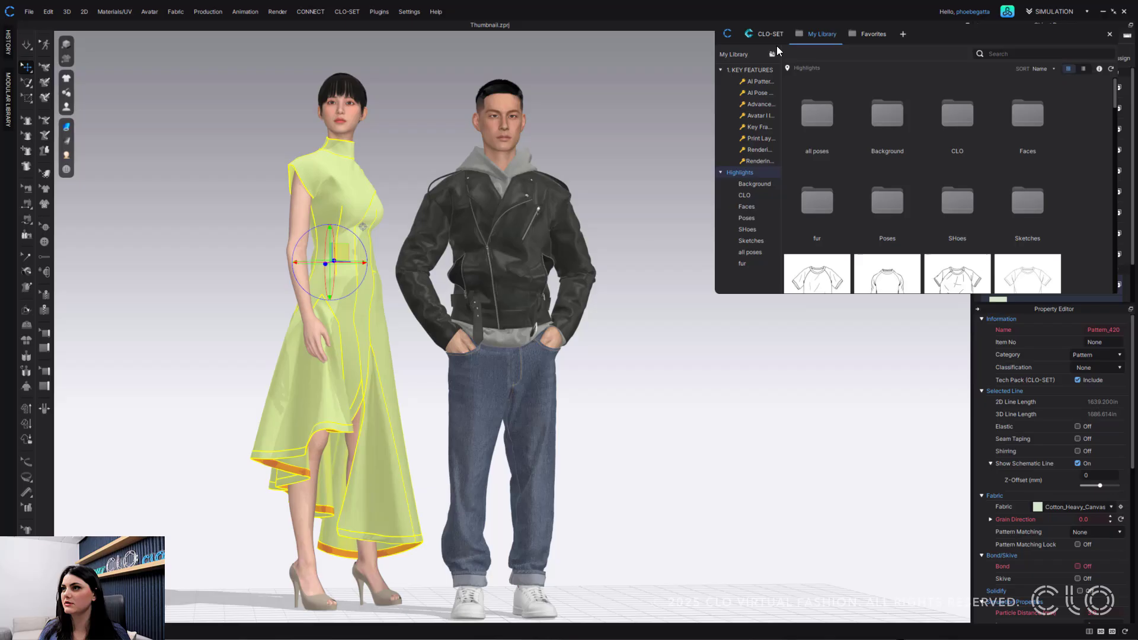
left_click(727, 34)
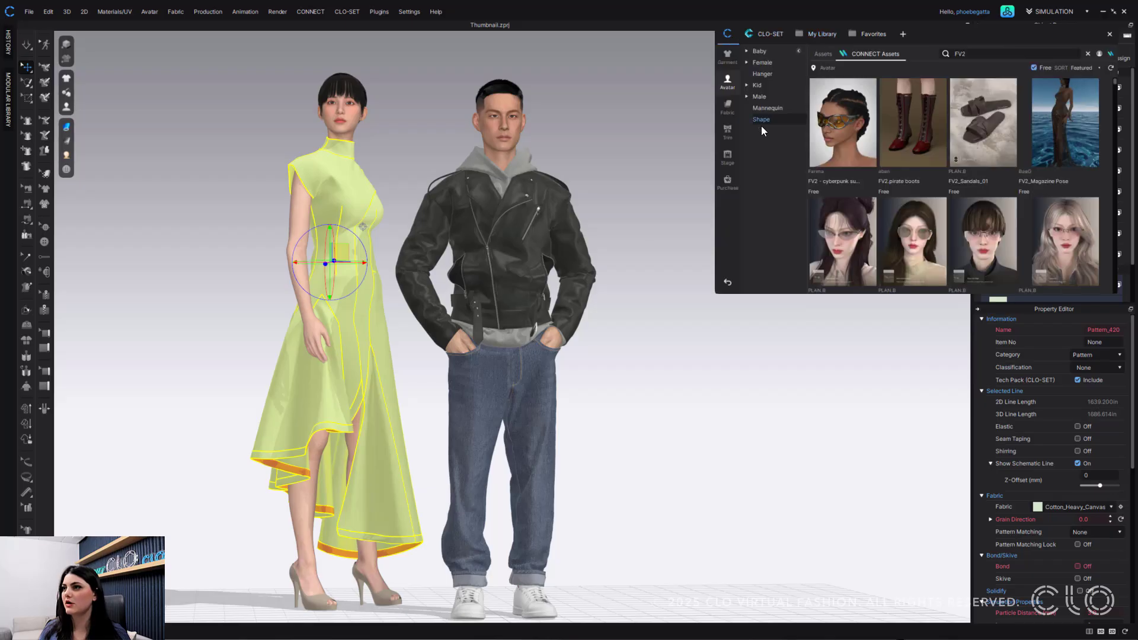
left_click(765, 63)
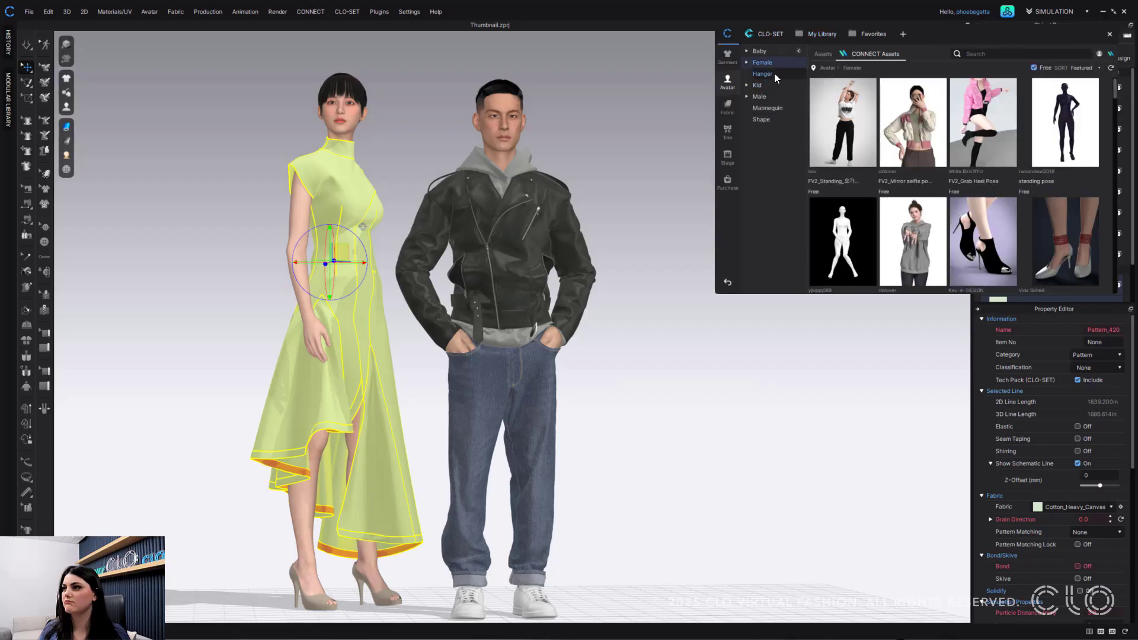
left_click(827, 69)
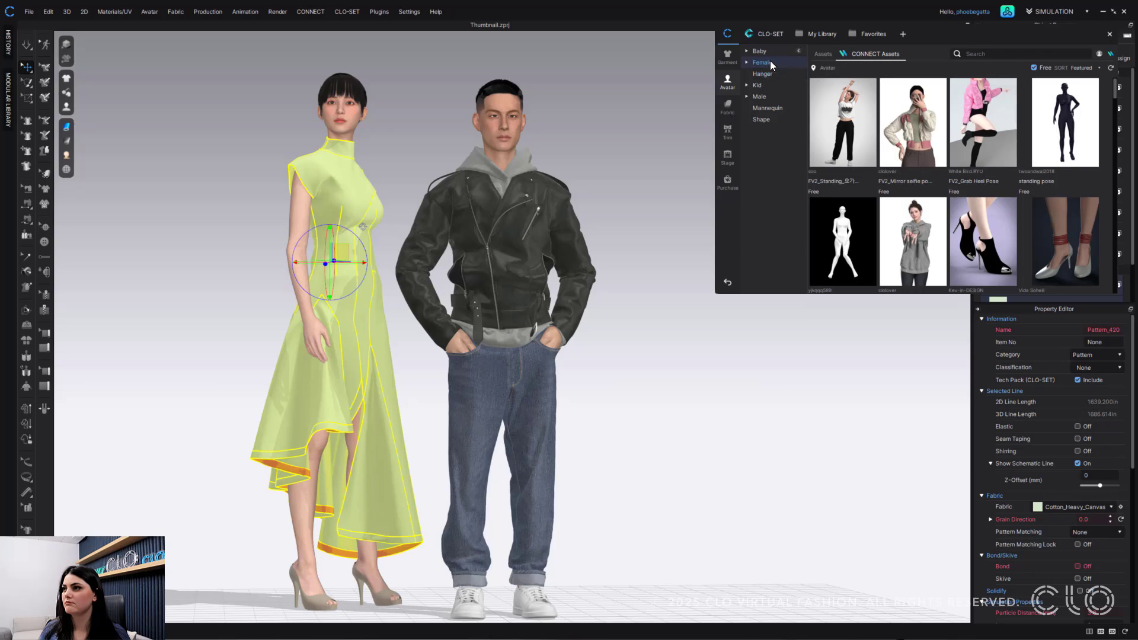
left_click(823, 52)
double_click(854, 122)
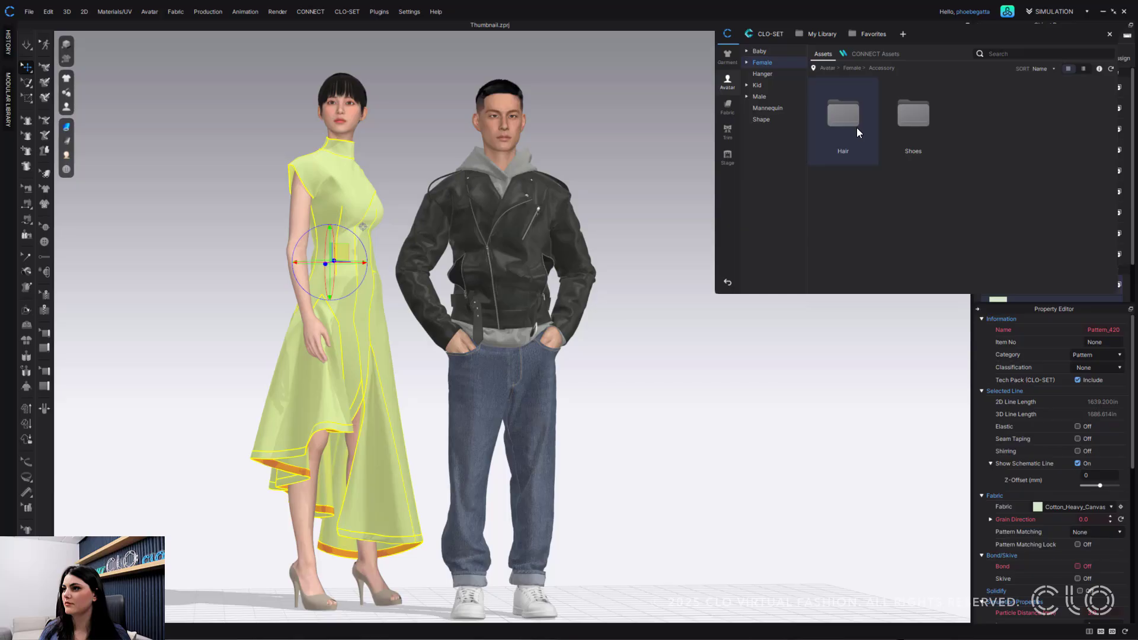
double_click(910, 122)
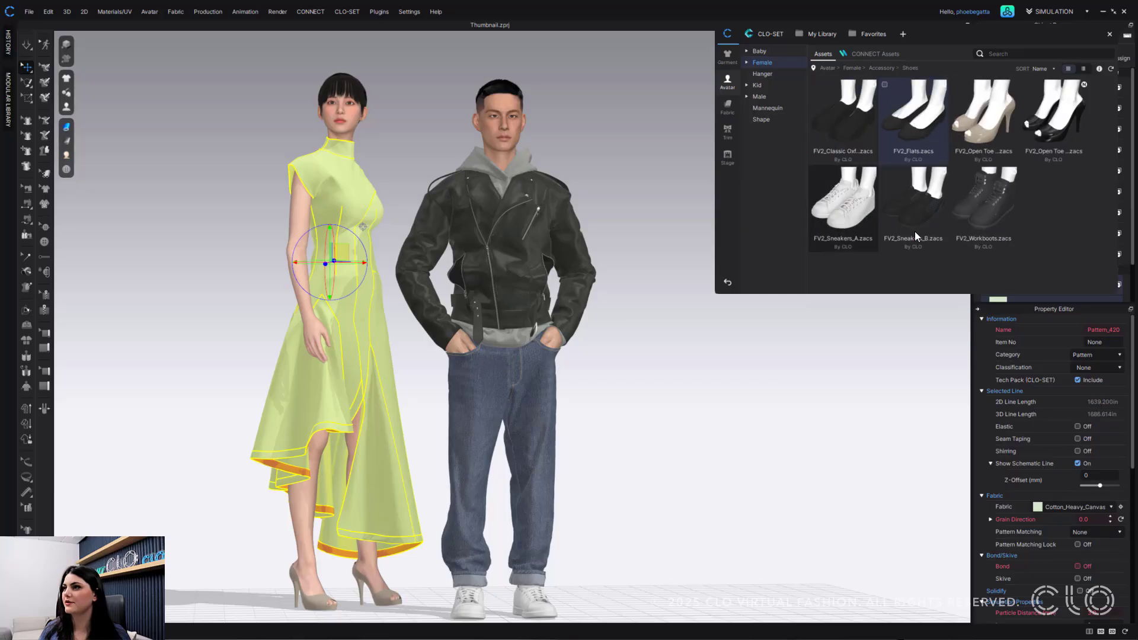
left_click(869, 54)
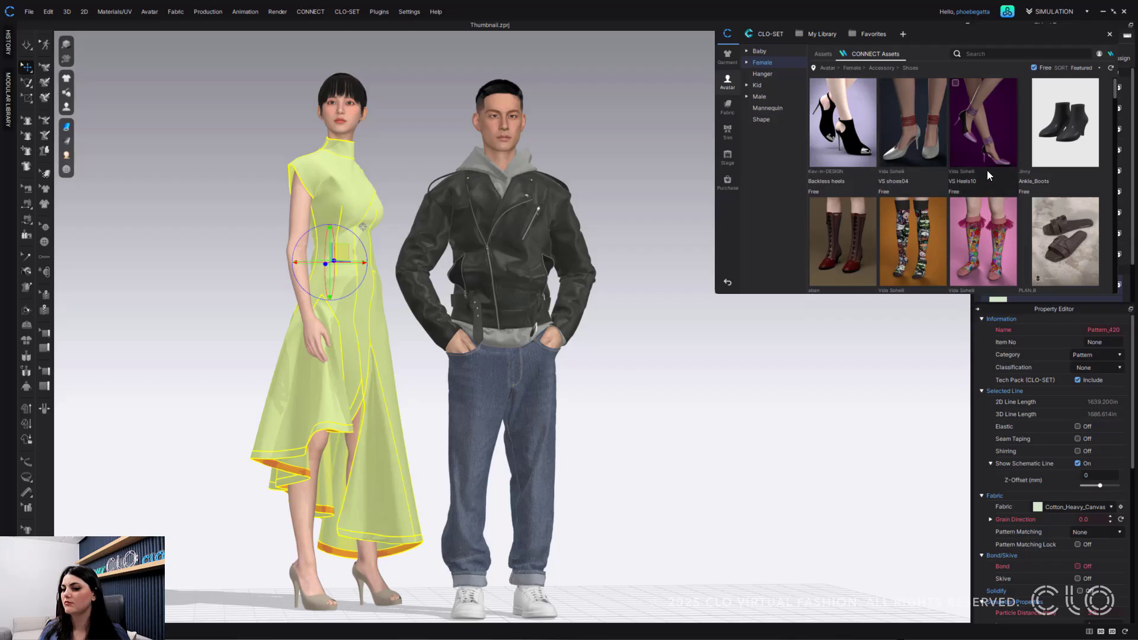
scroll(986, 170, "down", 3)
left_click_drag(922, 117, 668, 348)
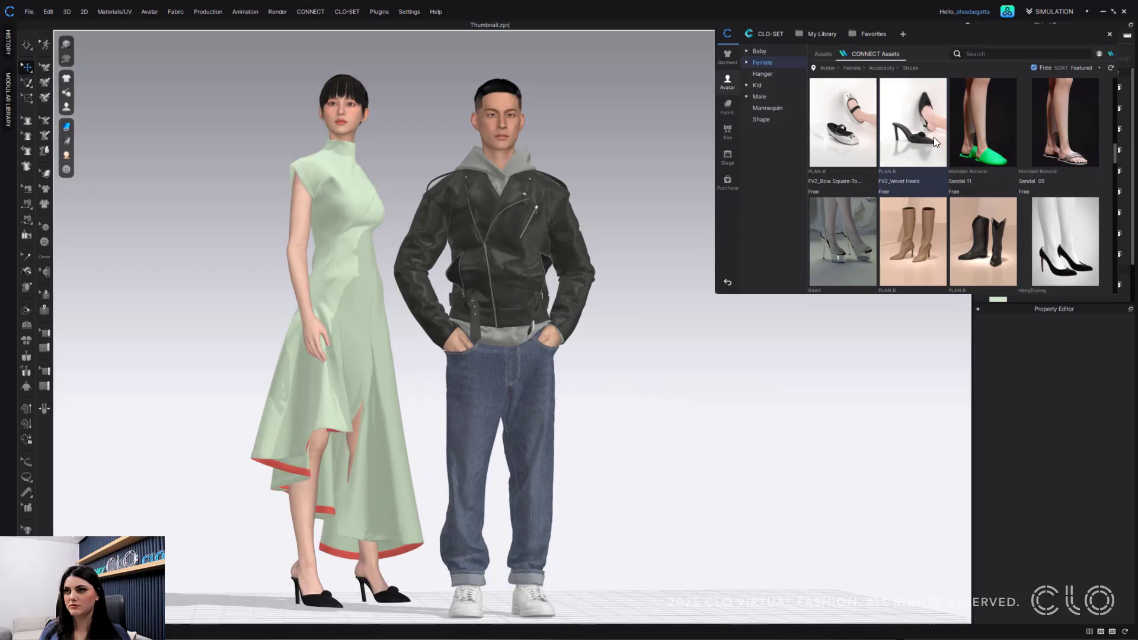
Put the CONNECT Black white Sneakers from the Male shoes on the man
left_click(759, 96)
left_click(872, 54)
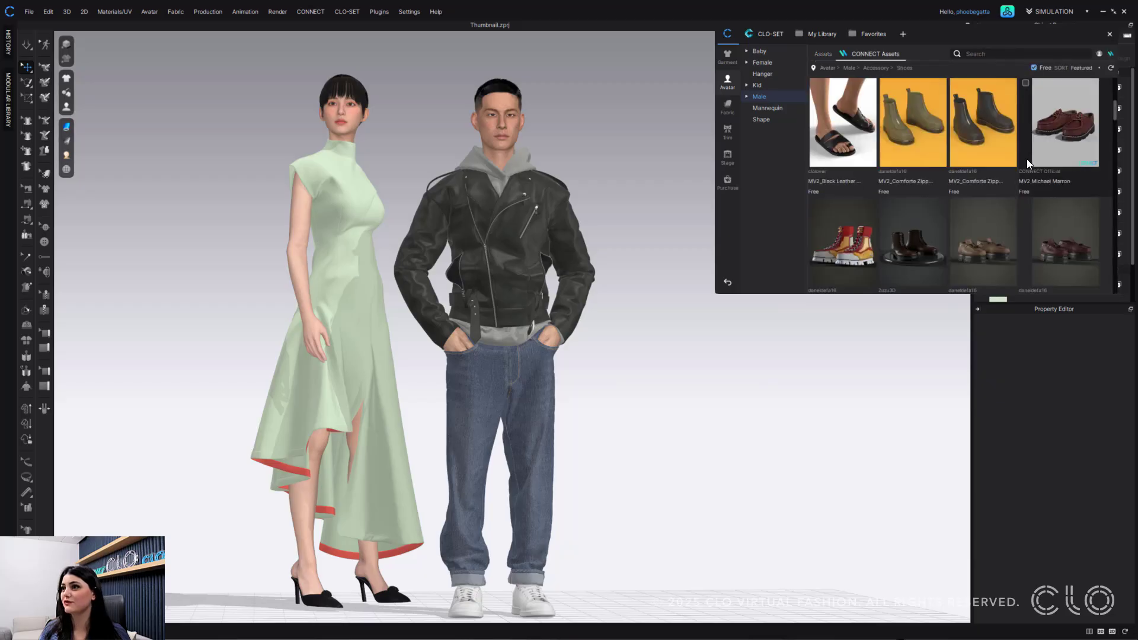
left_click_drag(1026, 159, 660, 381)
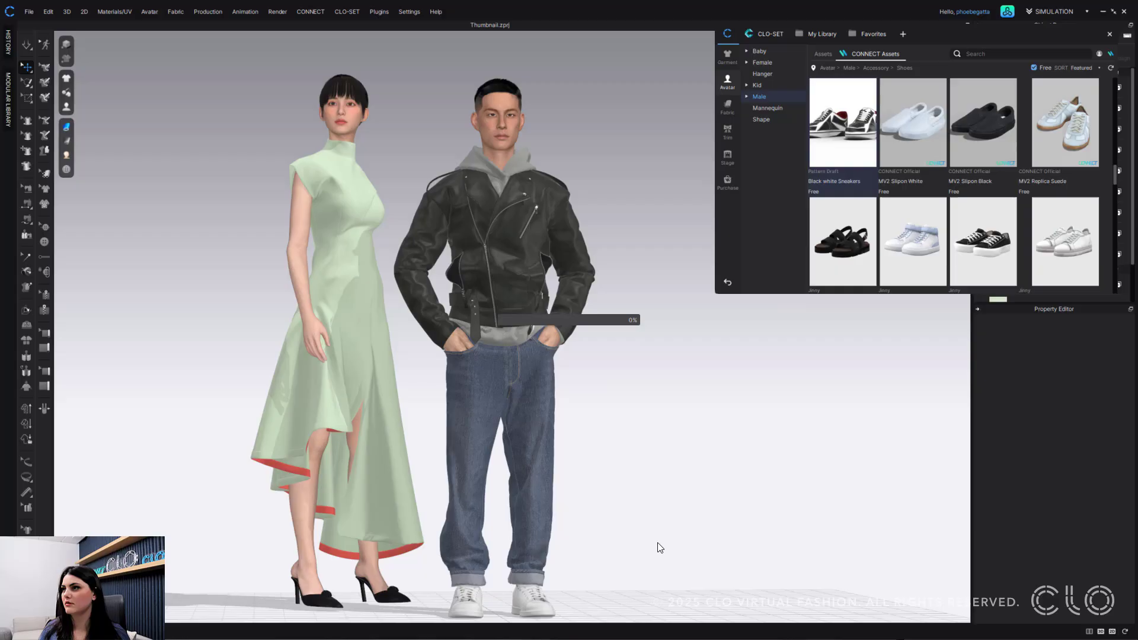
right_click_drag(666, 538, 614, 310)
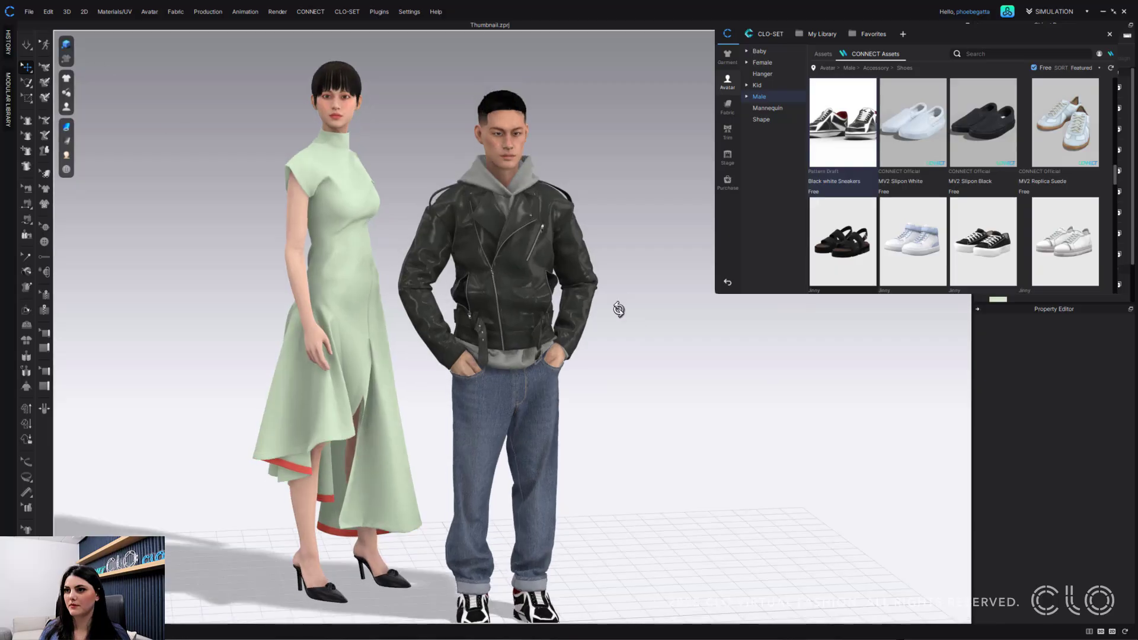
right_click_drag(616, 239, 610, 290)
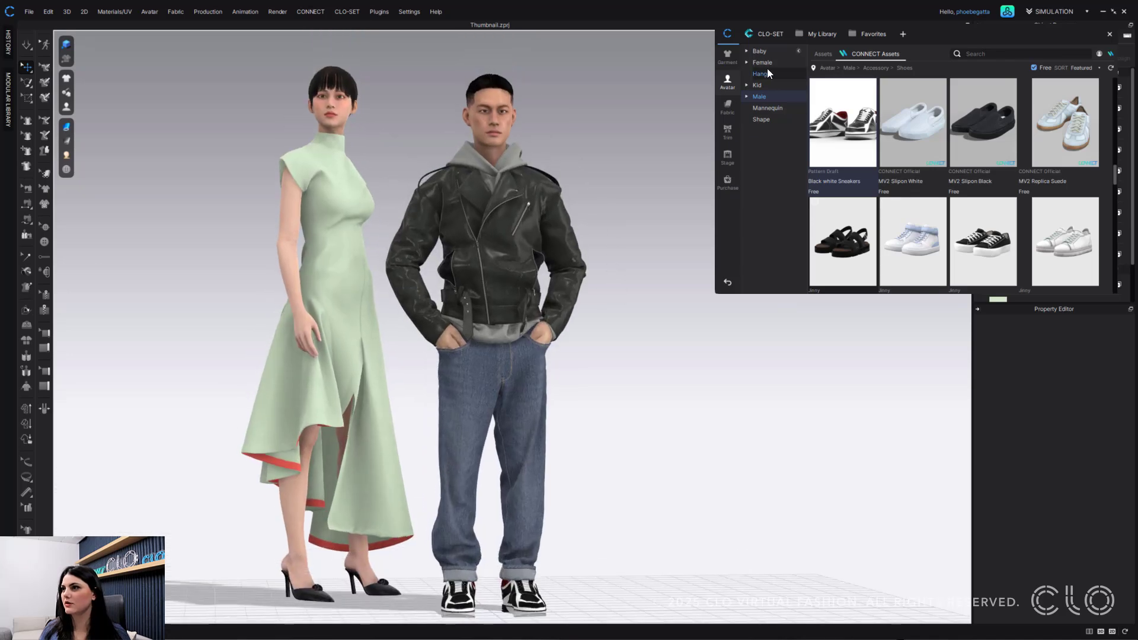
Add the White Wall Stage from the Stage library to the workspace using Load Type Add
left_click(728, 158)
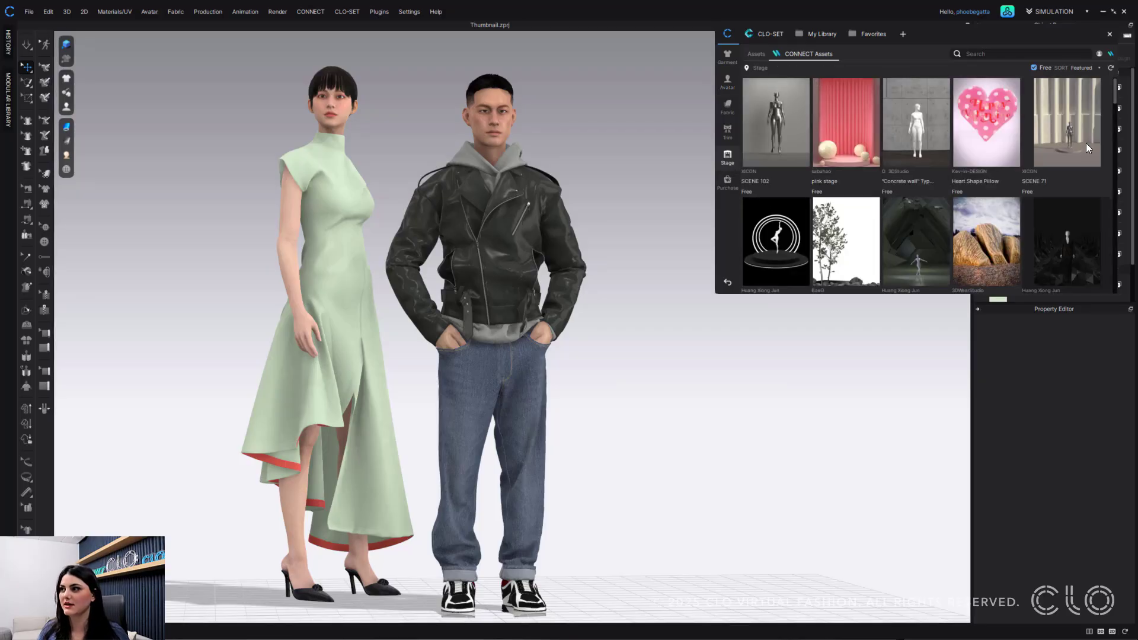
scroll(948, 189, "down", 5)
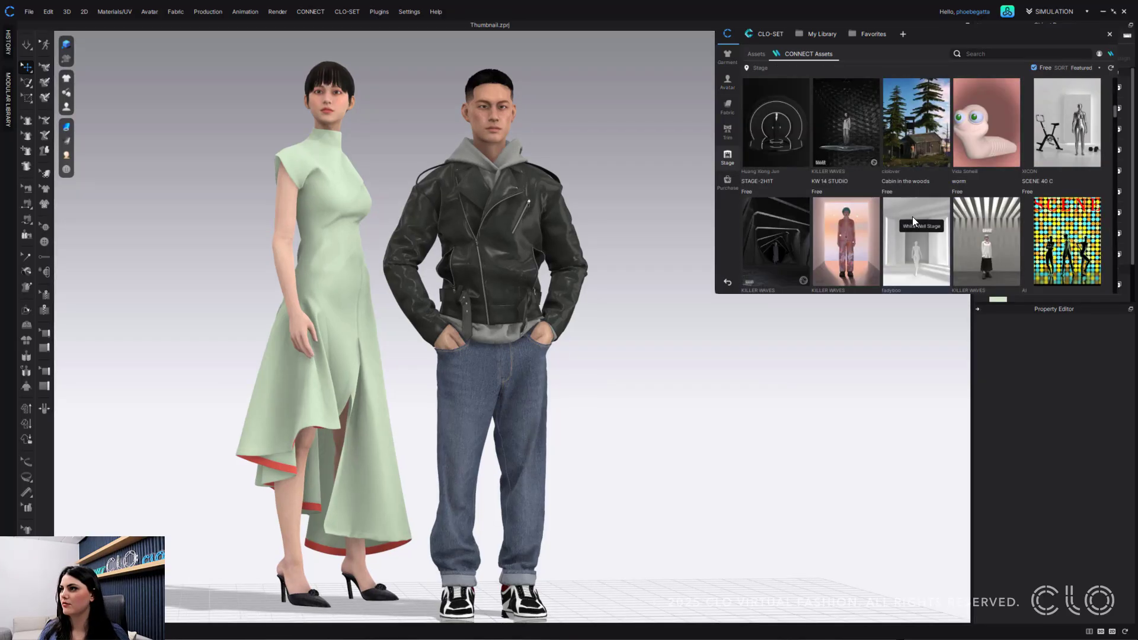
scroll(912, 216, "down", 2)
right_click(915, 133)
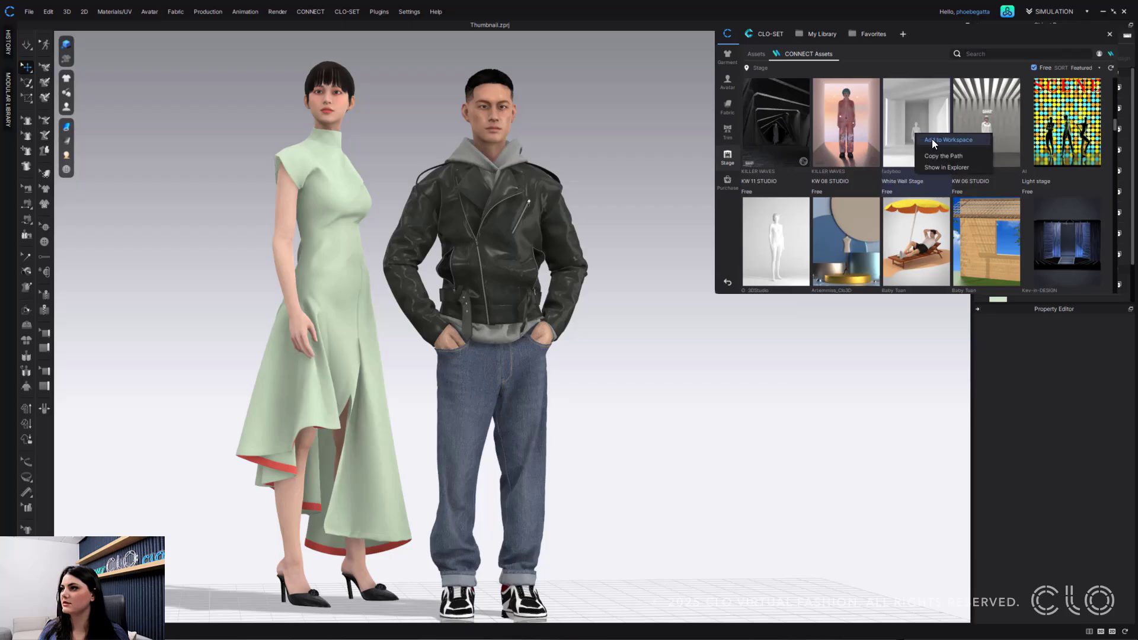
left_click(932, 140)
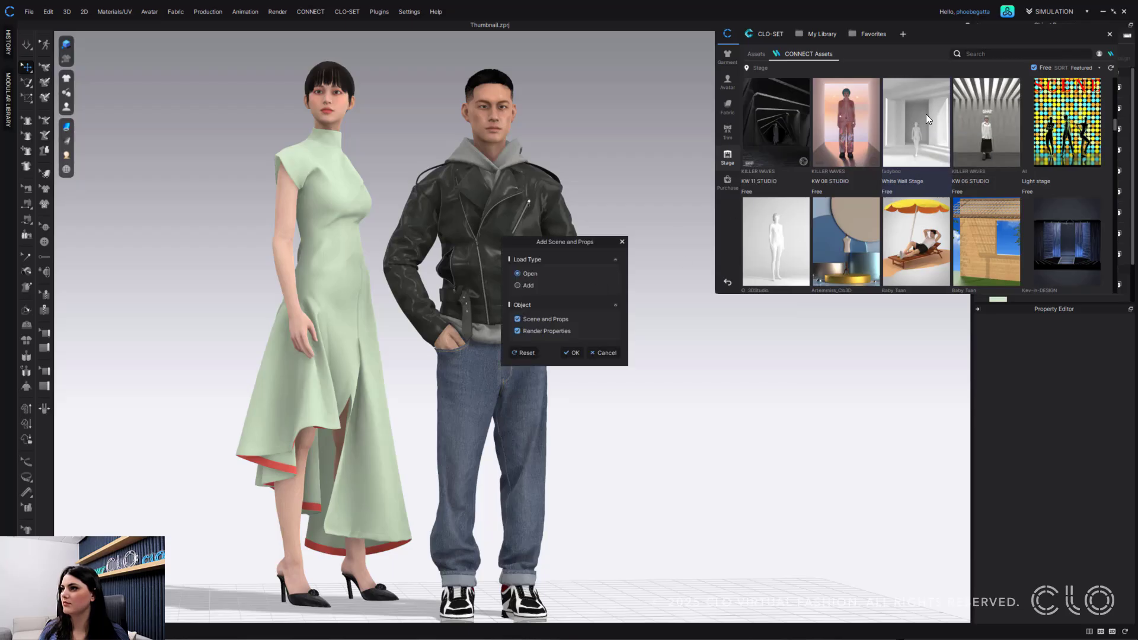
left_click(533, 287)
left_click(572, 455)
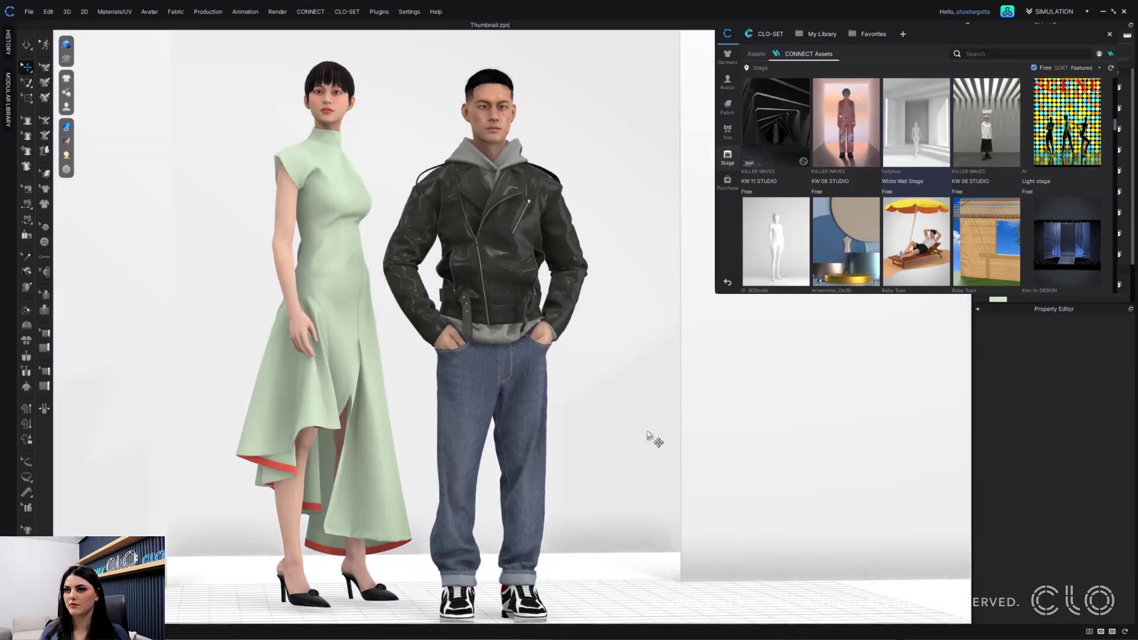
Orbit, pan and zoom out until both avatars and the whole white wall stage are visible
right_click_drag(652, 424, 644, 421)
scroll(643, 421, "down", 3)
middle_click_drag(635, 424, 625, 428)
scroll(625, 428, "down", 10)
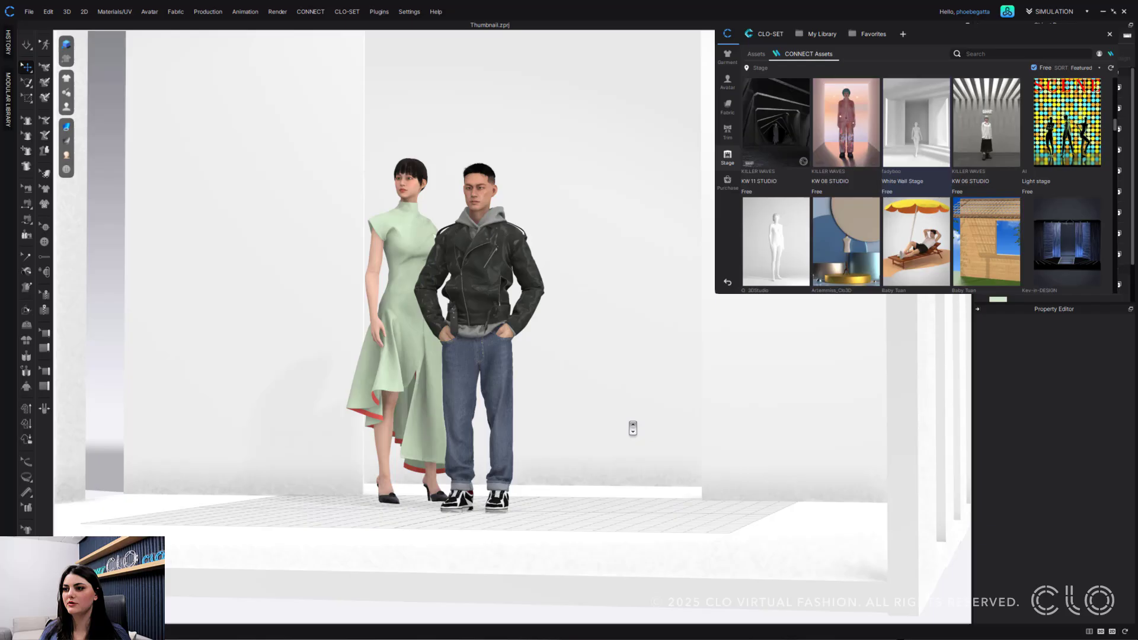
right_click_drag(626, 423, 538, 455)
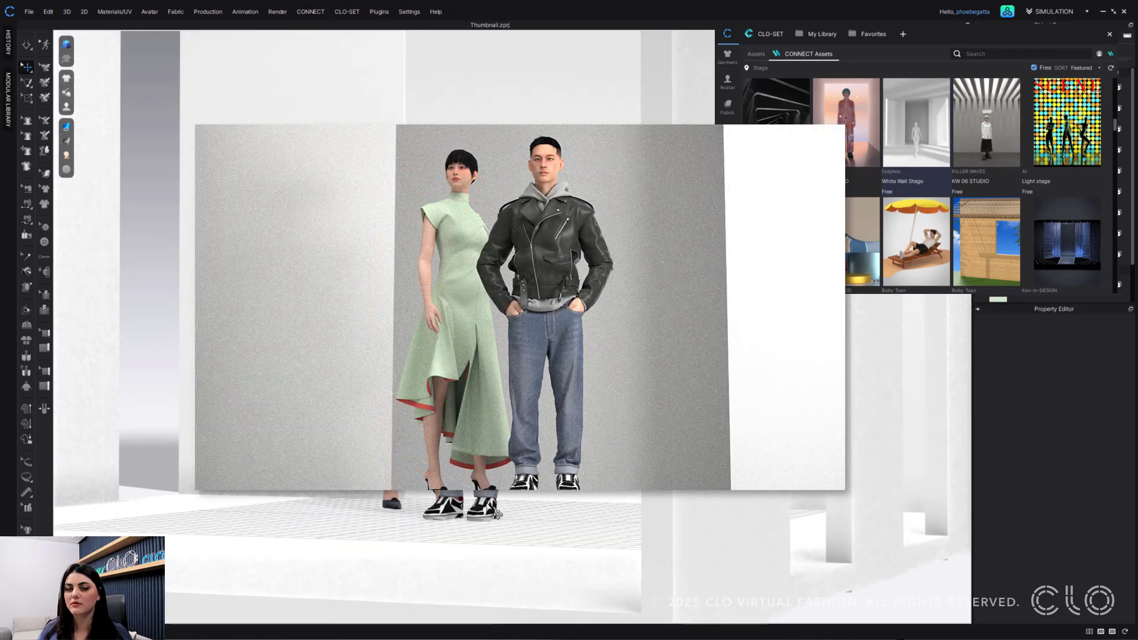
Select the male avatar's sneakers to show their properties in the Property Editor
left_click(497, 514)
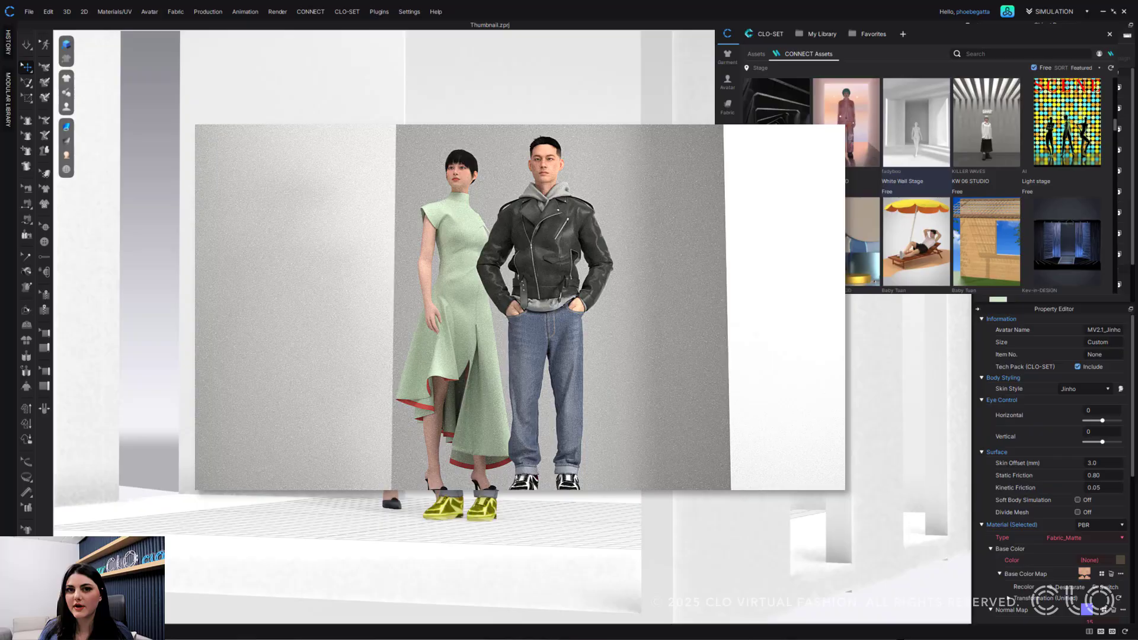